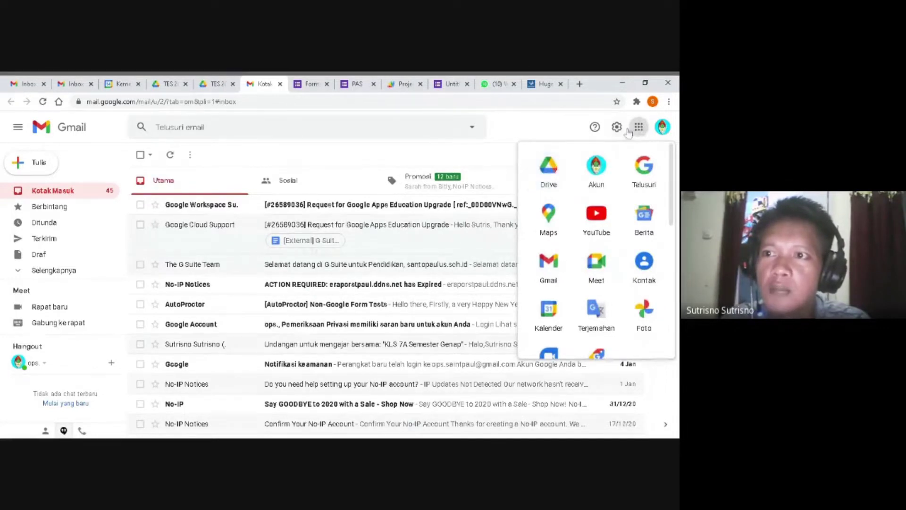
Open the TES 2021 folder in Google Drive and move its existing untitled form to the trash.
{"action": "left_click", "coordinate": [550, 168]}
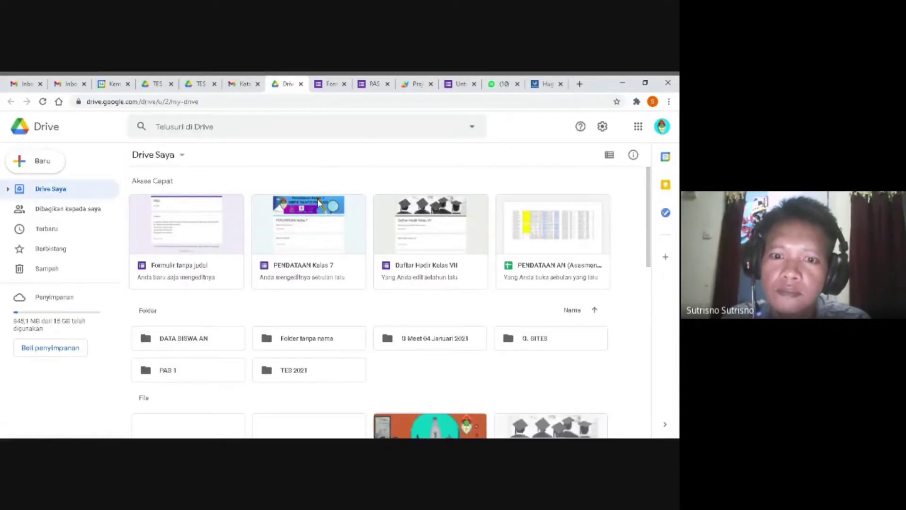
{"action": "double_click", "coordinate": [324, 369]}
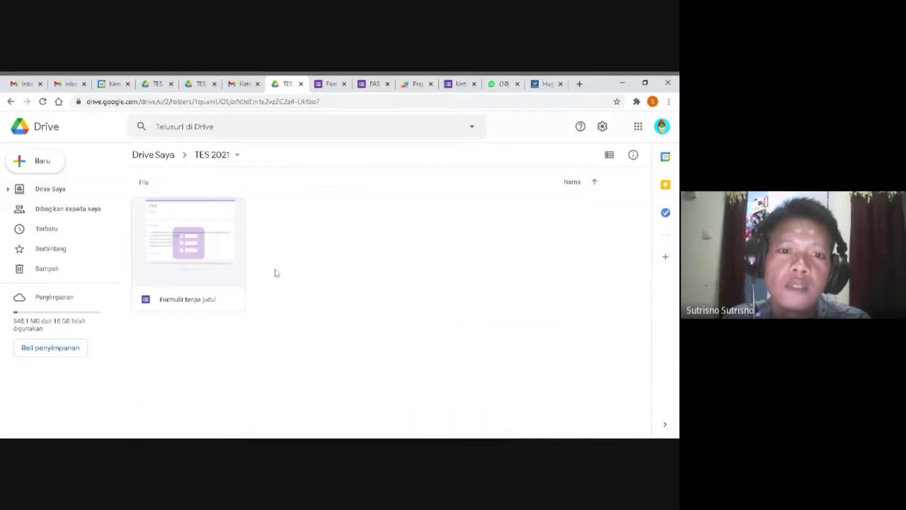
{"action": "left_click", "coordinate": [232, 228]}
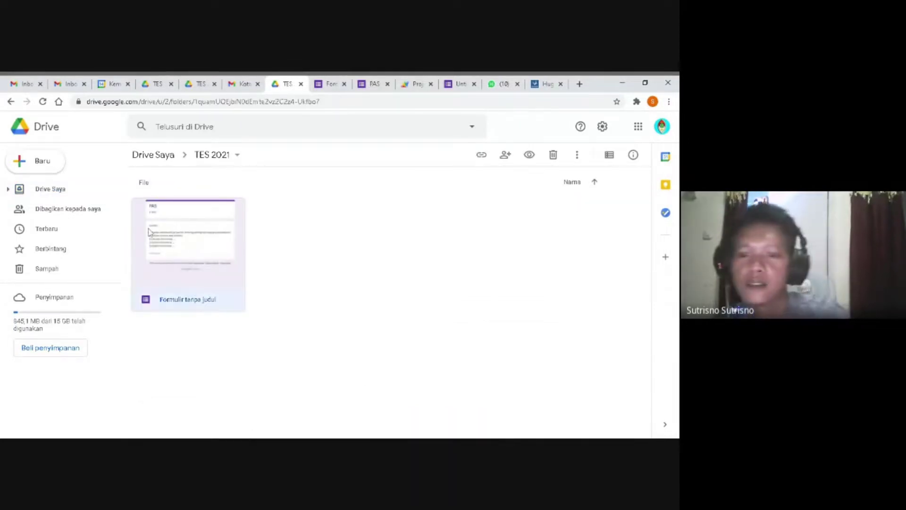
{"action": "right_click", "coordinate": [168, 243]}
{"action": "left_click", "coordinate": [191, 419]}
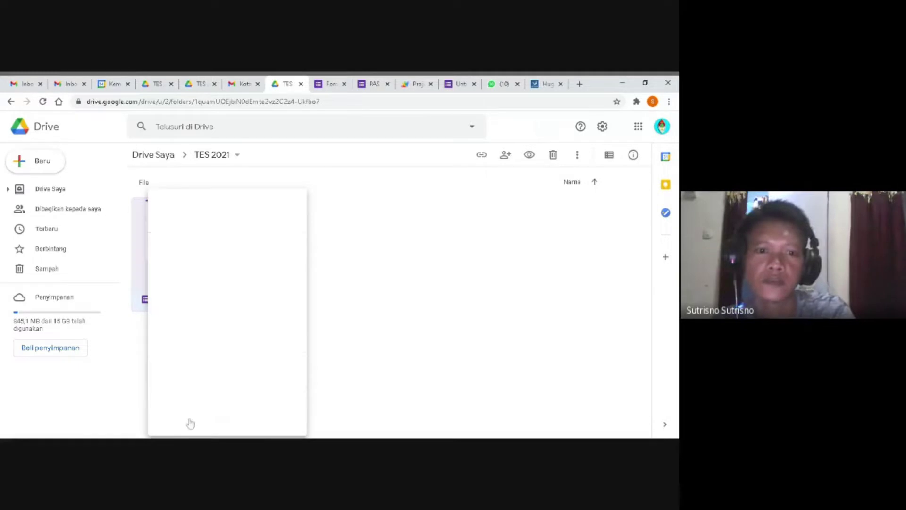
Create a new Google Form in the TES 2021 folder and title it "PAS".
{"action": "right_click", "coordinate": [174, 194]}
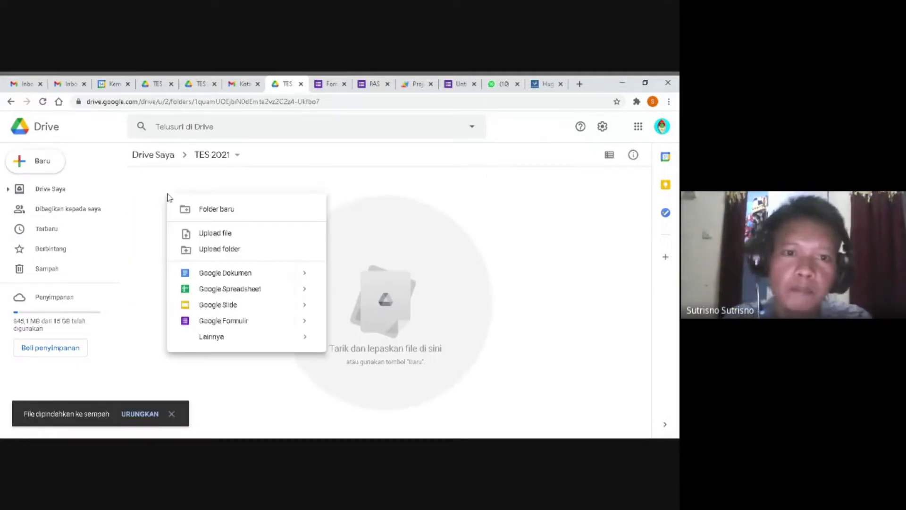
{"action": "left_click", "coordinate": [210, 325]}
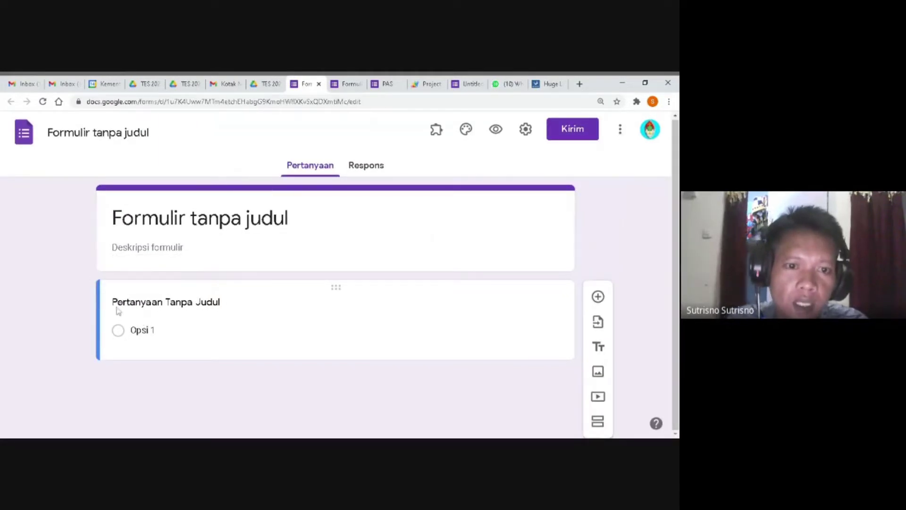
{"action": "left_click", "coordinate": [216, 208]}
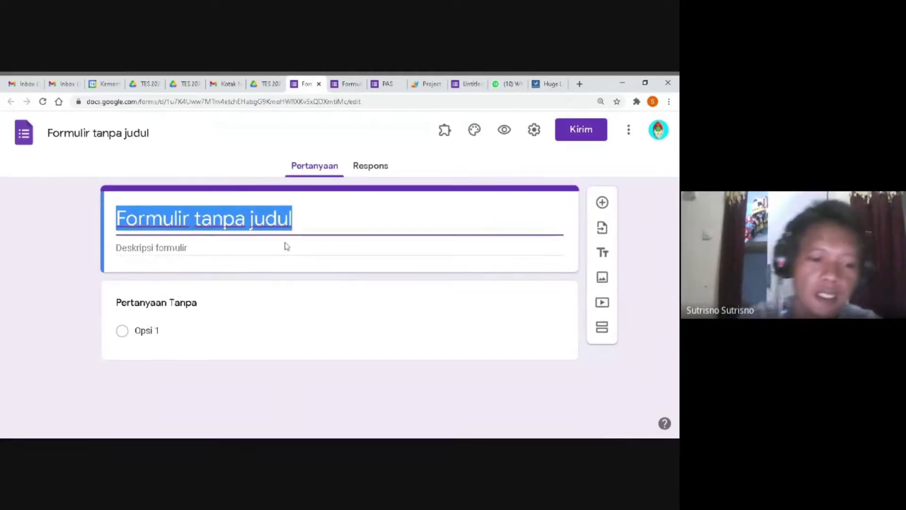
{"action": "type", "text": "PAS"}
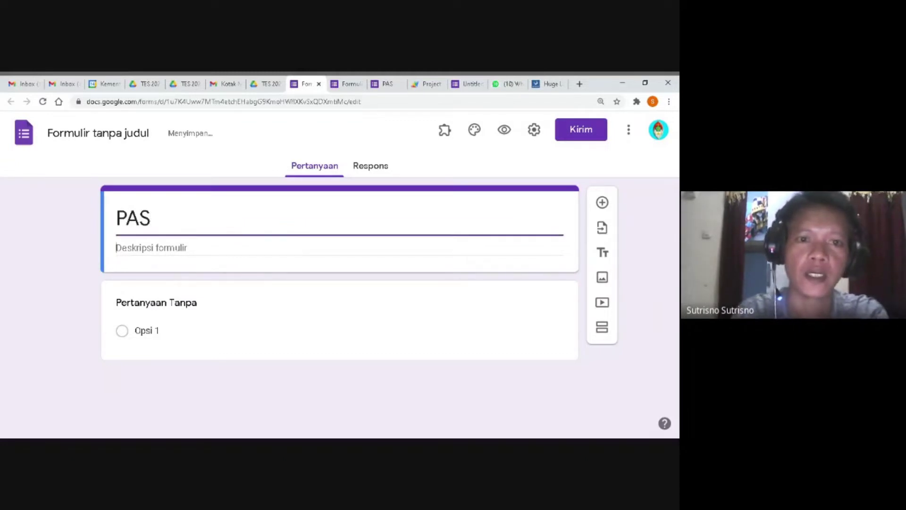
Enter "B. INDONESIA" as the form description.
{"action": "left_click", "coordinate": [151, 247]}
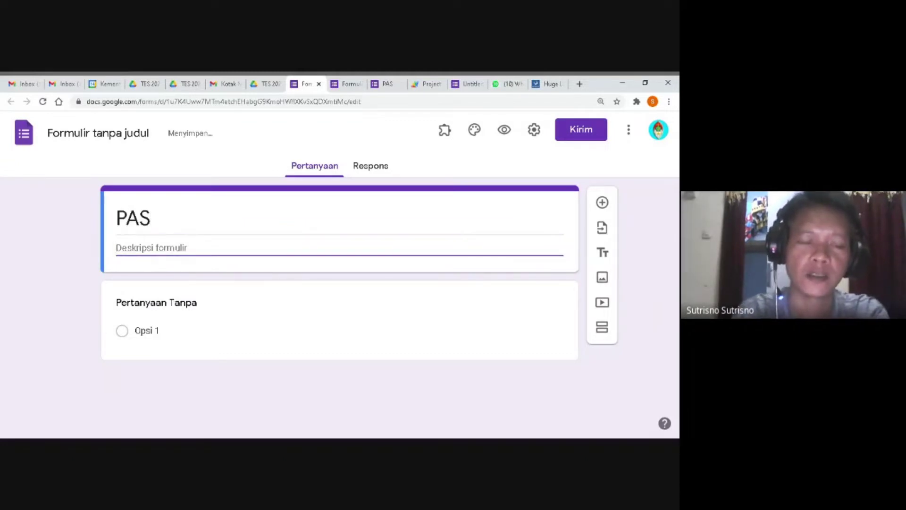
{"action": "type", "text": "B"}
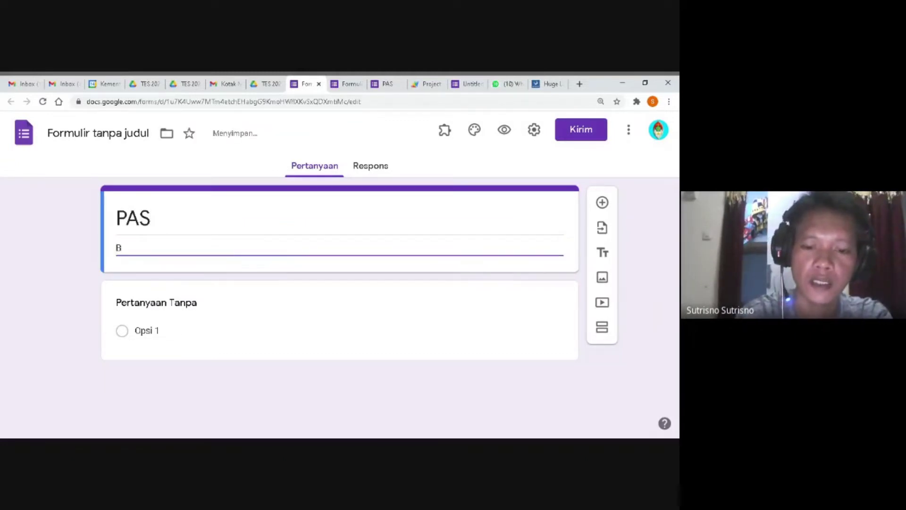
{"action": "type", "text": ". "}
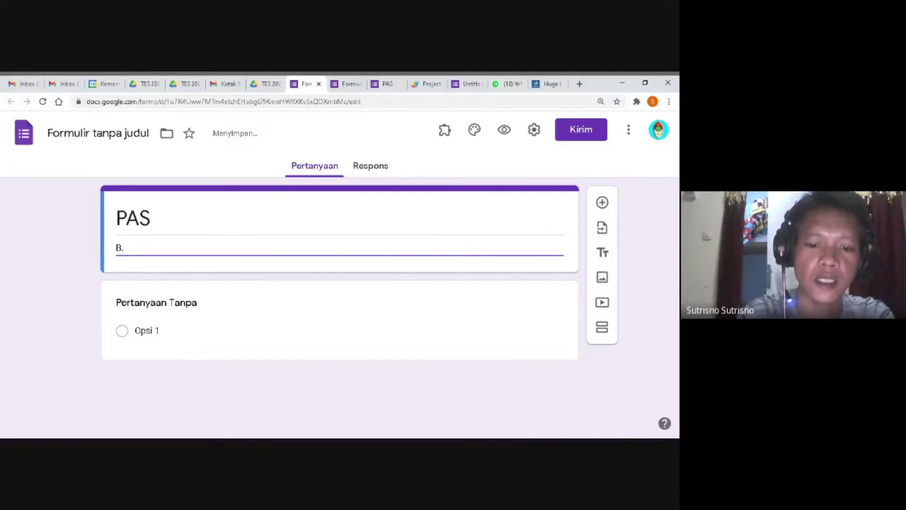
{"action": "type", "text": "INDONES"}
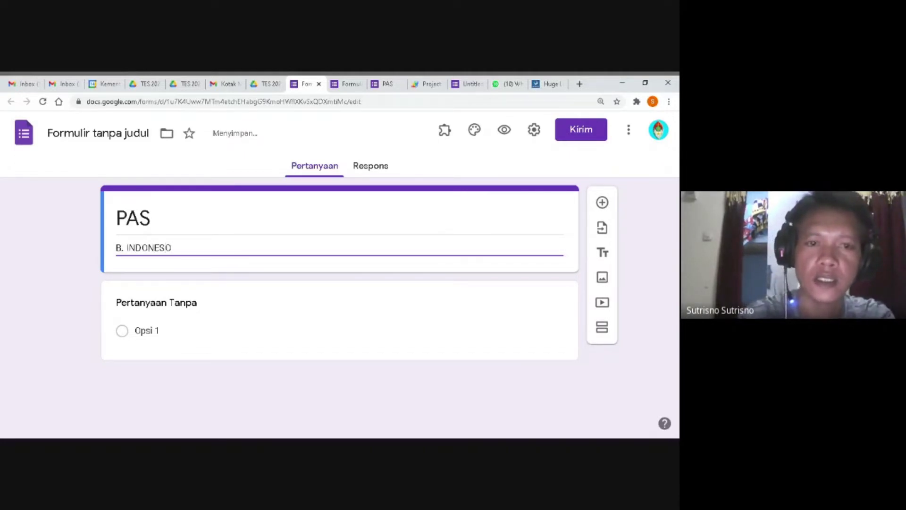
{"action": "type", "text": "IA"}
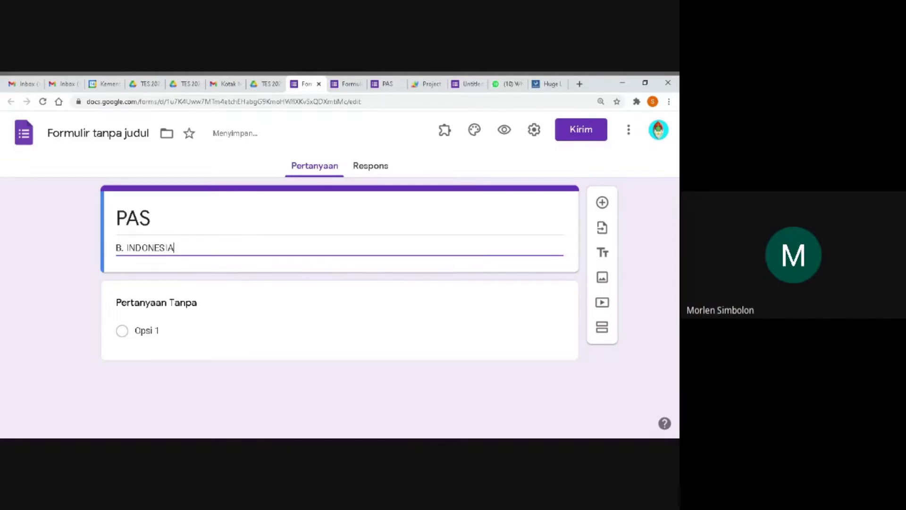
Replace the first question's placeholder title with the copied text beginning "Contoh: a. Buatlah sebuah pantun nasihat".
{"action": "left_click", "coordinate": [159, 313]}
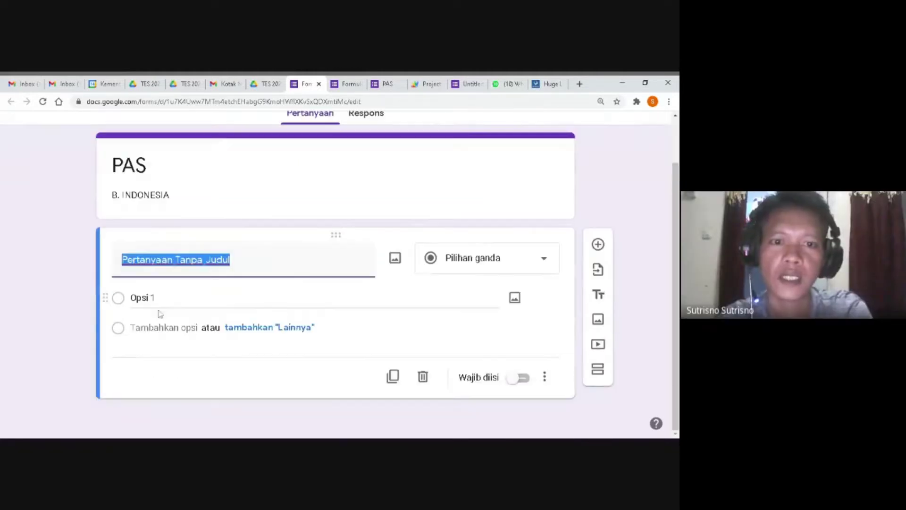
{"action": "key", "text": "alt+Tab"}
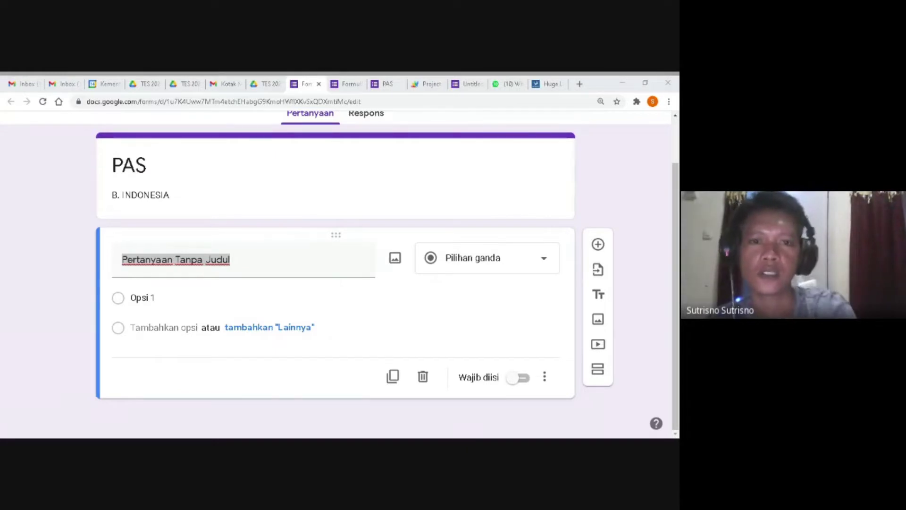
{"action": "left_click", "coordinate": [142, 298]}
{"action": "left_click", "coordinate": [175, 259]}
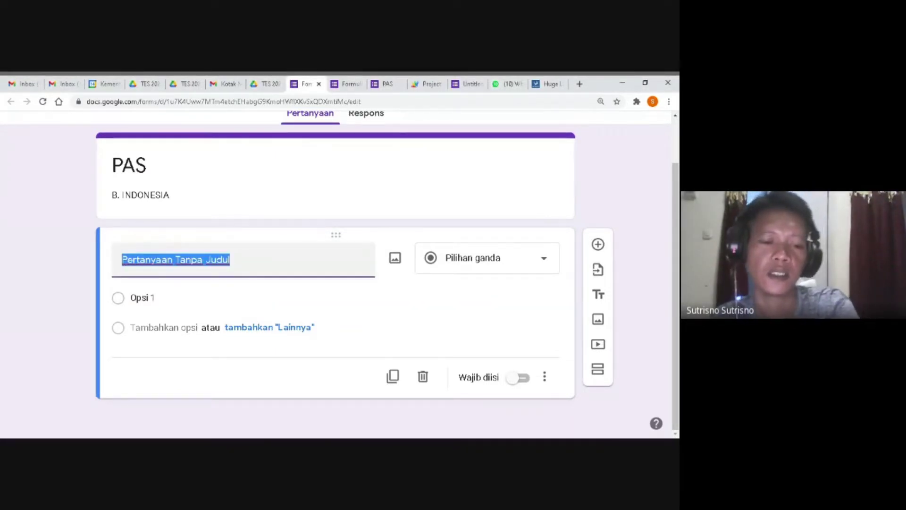
{"action": "key", "text": "ctrl+v"}
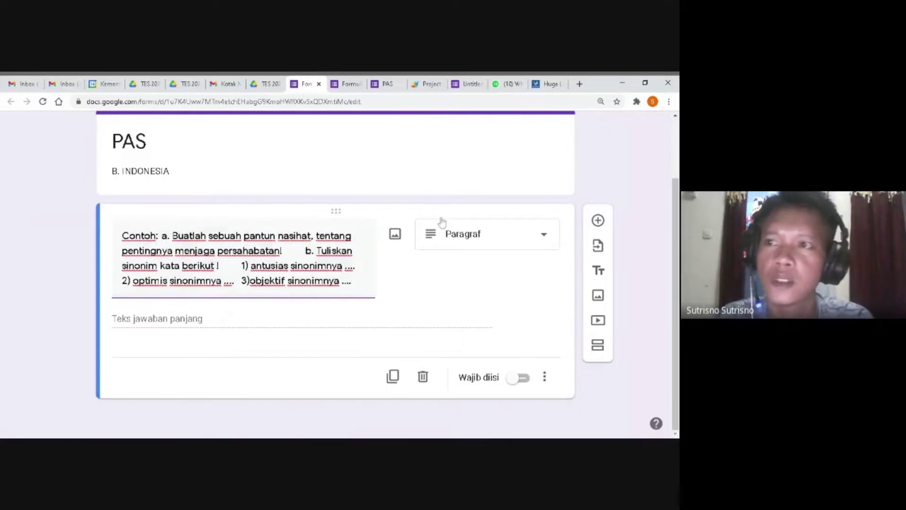
Open the script editor for the PAS form.
{"action": "scroll", "coordinate": [541, 273], "scroll_direction": "up", "scroll_amount": 1}
{"action": "scroll", "coordinate": [541, 273], "scroll_direction": "up", "scroll_amount": 1}
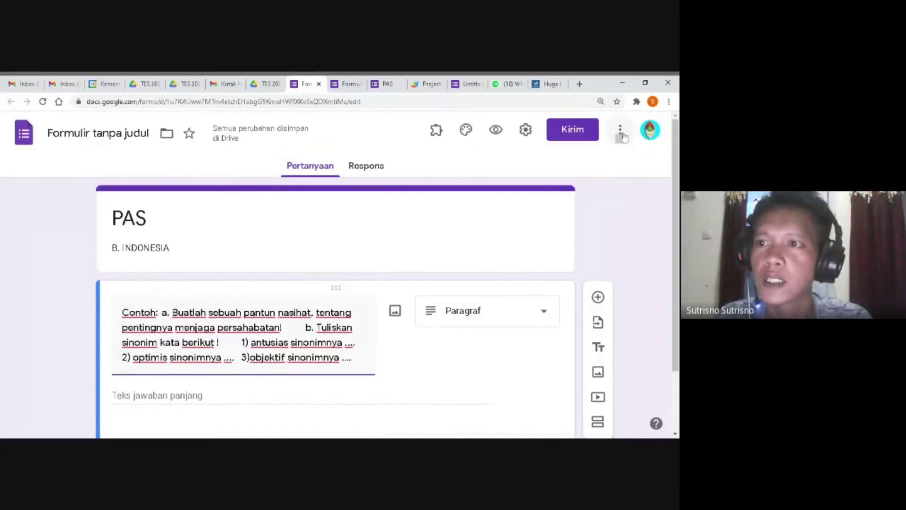
{"action": "left_click", "coordinate": [622, 134]}
{"action": "key", "text": "Escape"}
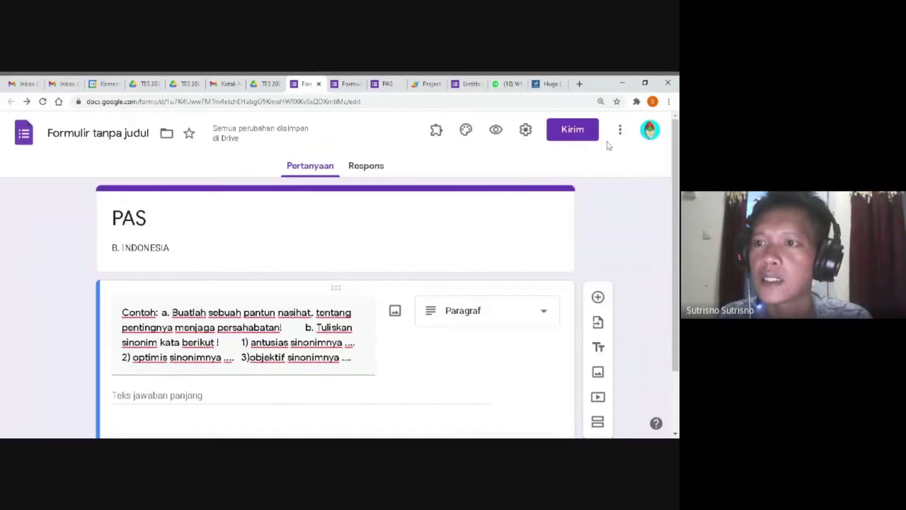
{"action": "left_click", "coordinate": [621, 133]}
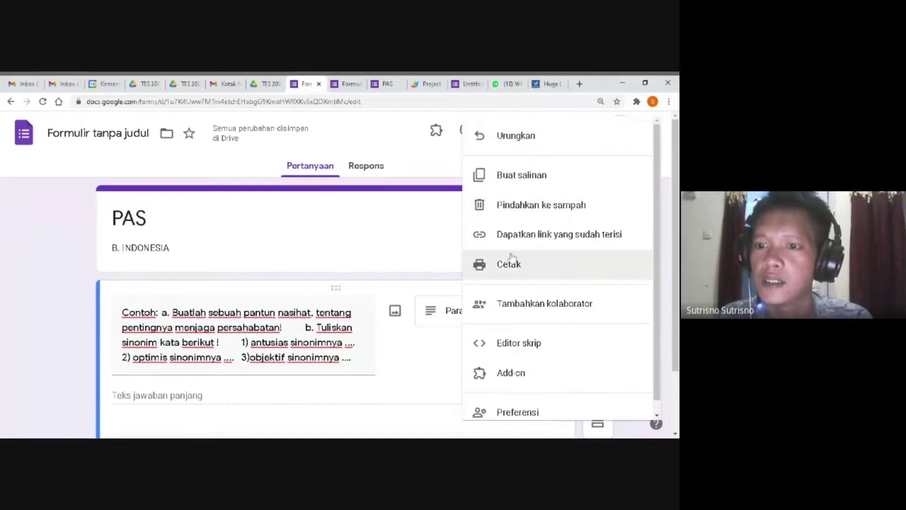
{"action": "left_click", "coordinate": [512, 348]}
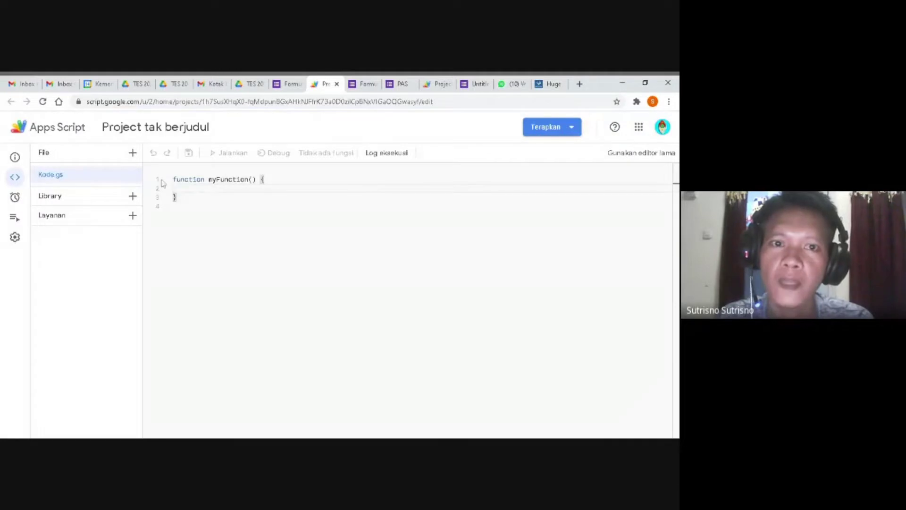
Replace the default function in Kode.gs with the copied onOpen and addLineBreaks script, and save the project.
{"action": "left_click", "coordinate": [180, 187]}
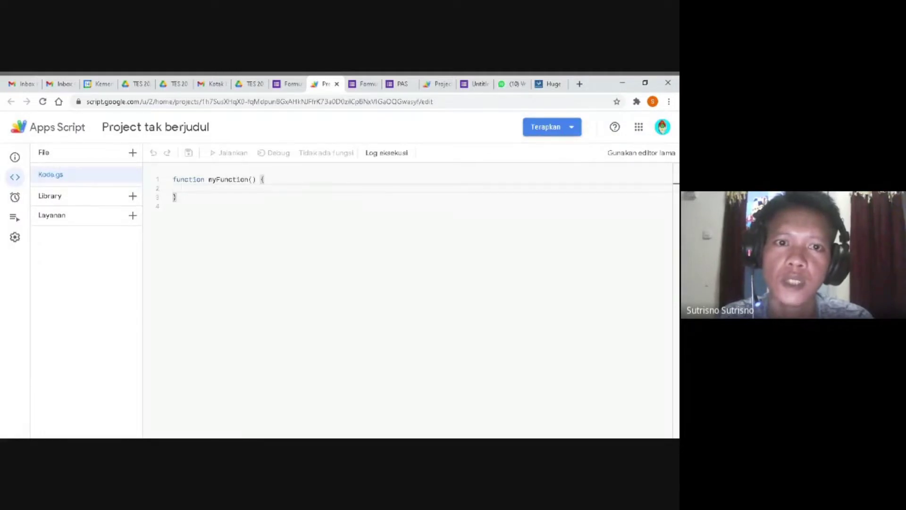
{"action": "left_click_drag", "start_coordinate": [176, 198], "coordinate": [172, 180]}
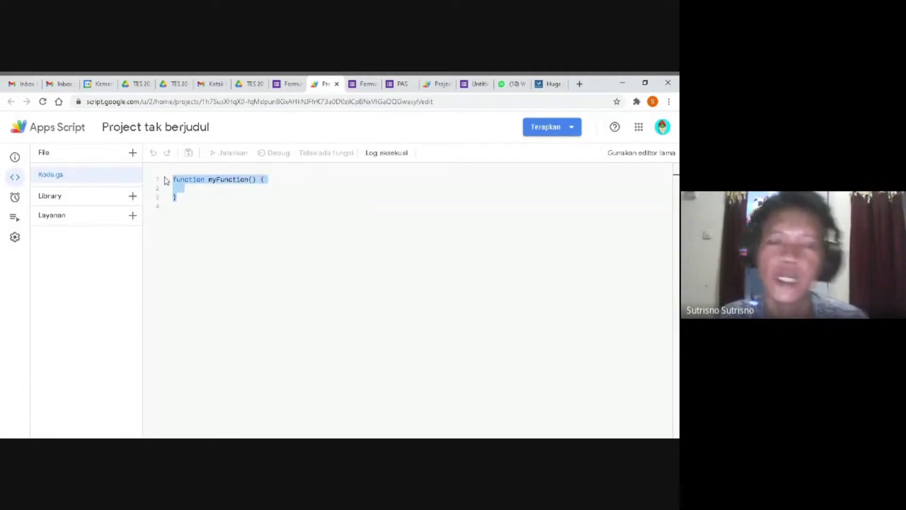
{"action": "key", "text": "BackSpace"}
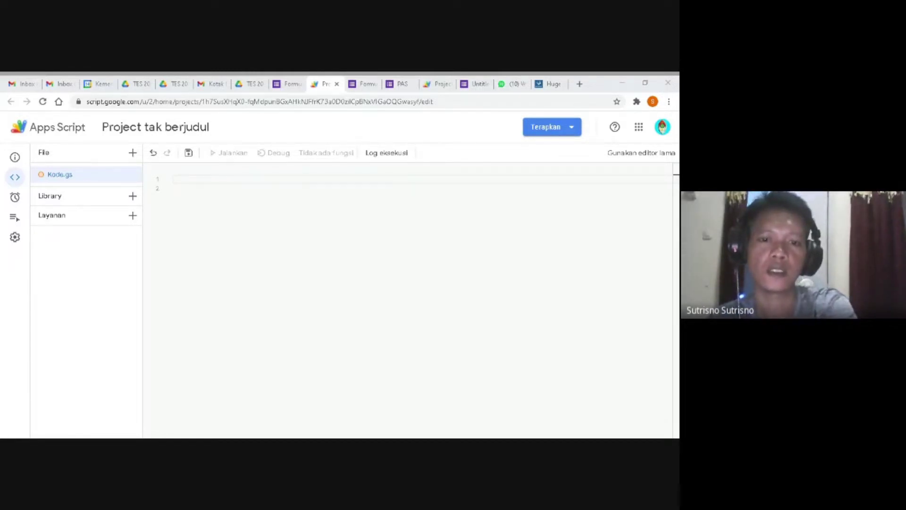
{"action": "left_click", "coordinate": [173, 179]}
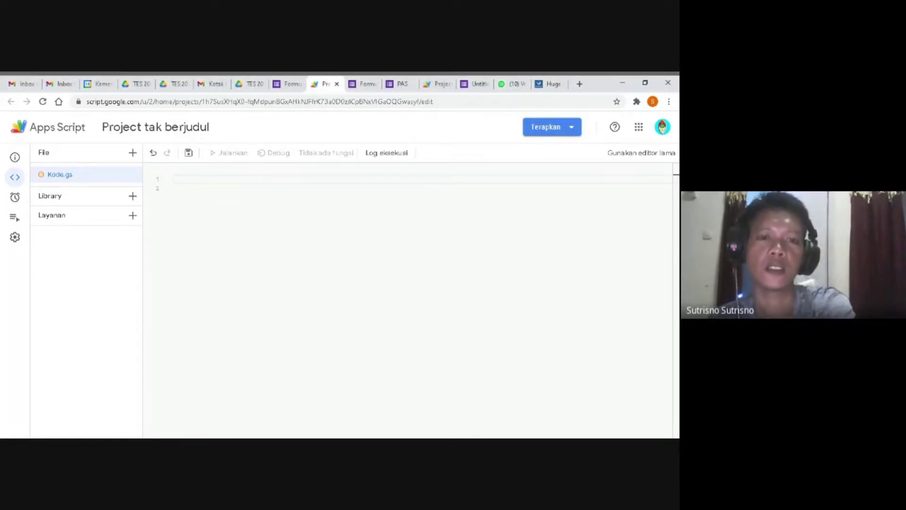
{"action": "type", "text": "function onOpen() {   var ui = FormApp.getUi();   ui.createMenu('Scripts')     .addItem('Replace 4+ spaces with line breaks in Title and Description', 'addLineBreaks')     .addToUi(); }  function addLineBreaks() {   var theForm = FormApp.getActiveForm();   var theQuestions = theForm.getItems();   var thePlaceholder = new RegExp(/\\s{4,99}|\\n/, 'gi');   for (i = 0; i < theQuestions.length; i++) {     var theText = theQuestions[i].getHelpText();     if (theText.search(thePlaceholder) > 0 ) {       theQuestions[i].setHelpText(theText.replace(thePlaceholder,'    \\n'));     }     theText = theQuestions[i].getTitle();     if (theText.search(thePlaceholder) > 0 ) {       theQuestions[i].setTitle(theText.replace(thePlaceholder,'    \\n'));     }   } }"}
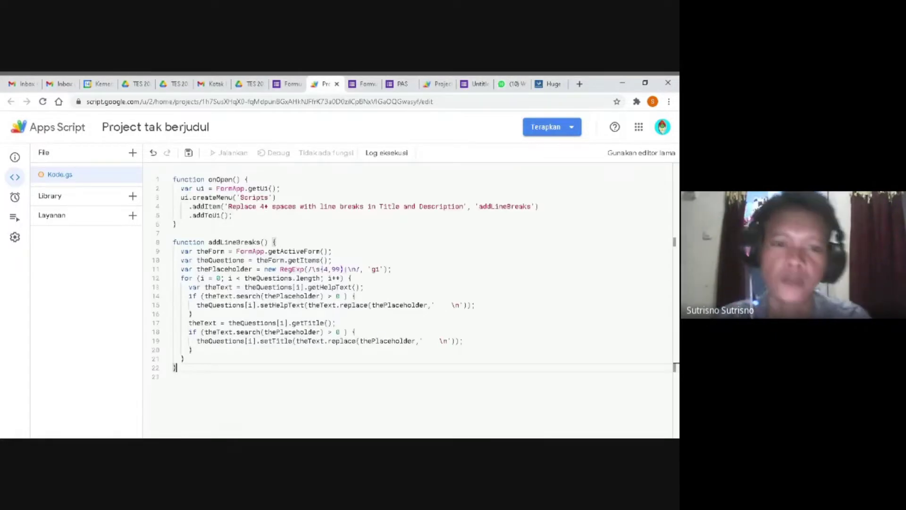
{"action": "left_click", "coordinate": [190, 155]}
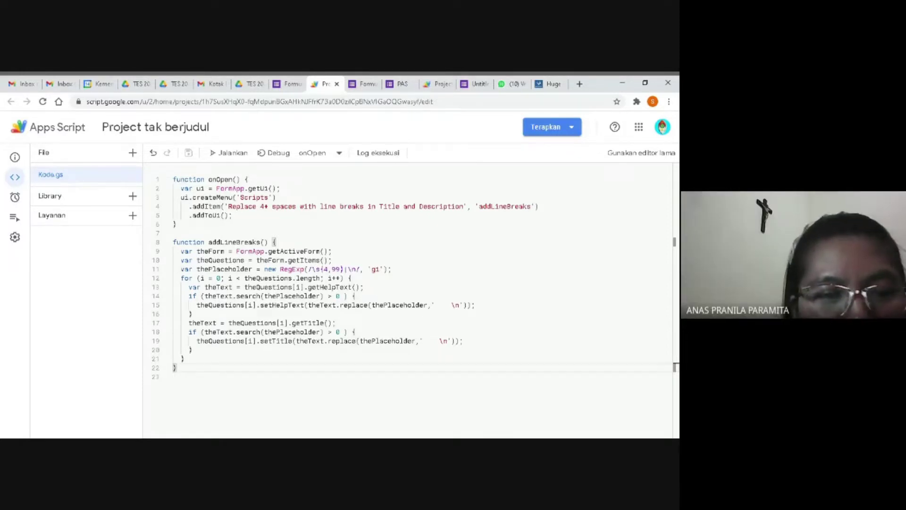
{"action": "left_click", "coordinate": [173, 179]}
{"action": "left_click_drag", "start_coordinate": [173, 179], "coordinate": [176, 368]}
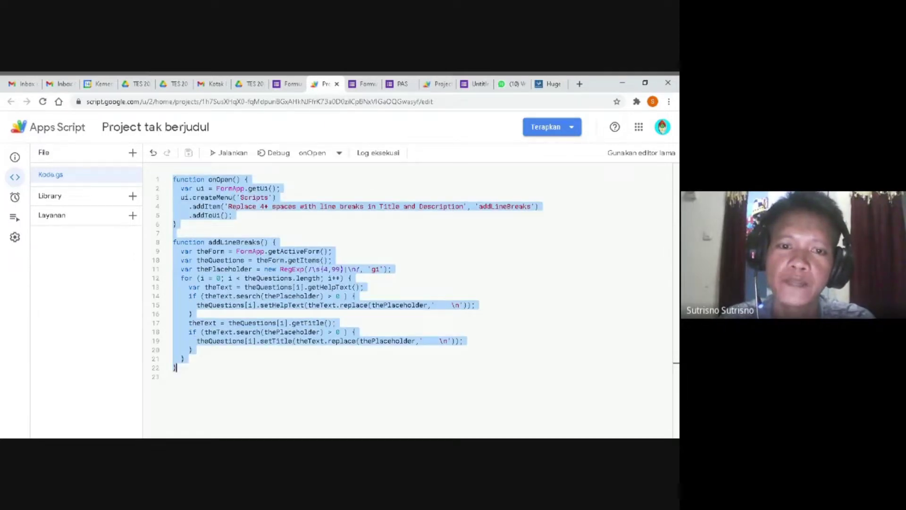
{"action": "left_click", "coordinate": [176, 368]}
{"action": "left_click_drag", "start_coordinate": [175, 368], "coordinate": [173, 179]}
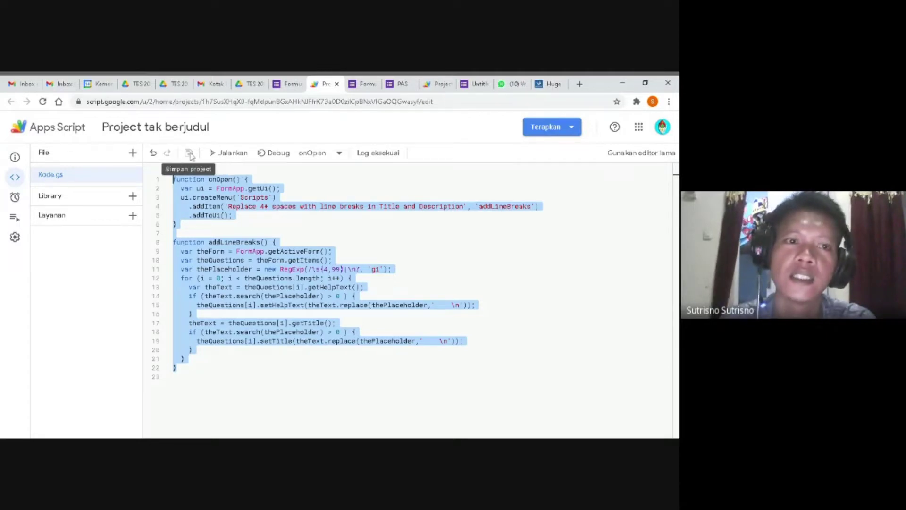
{"action": "left_click", "coordinate": [338, 154]}
{"action": "left_click", "coordinate": [321, 233]}
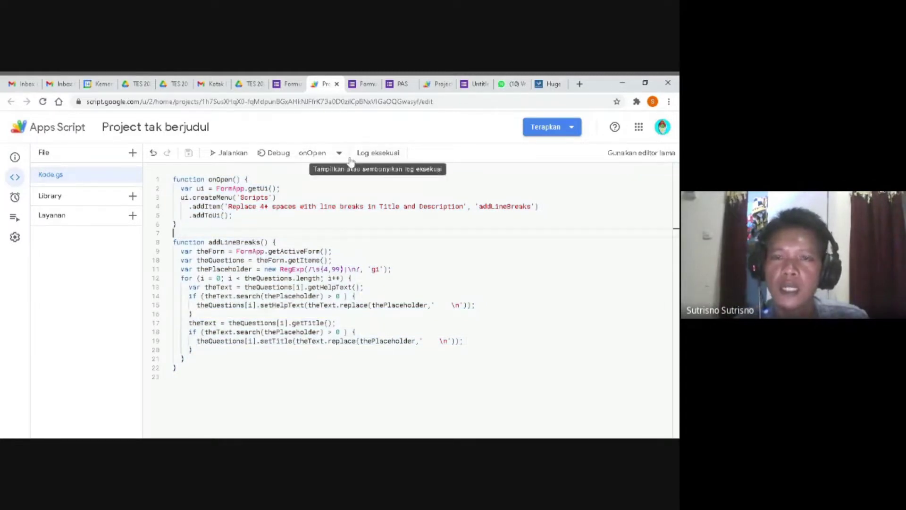
{"action": "left_click", "coordinate": [190, 153]}
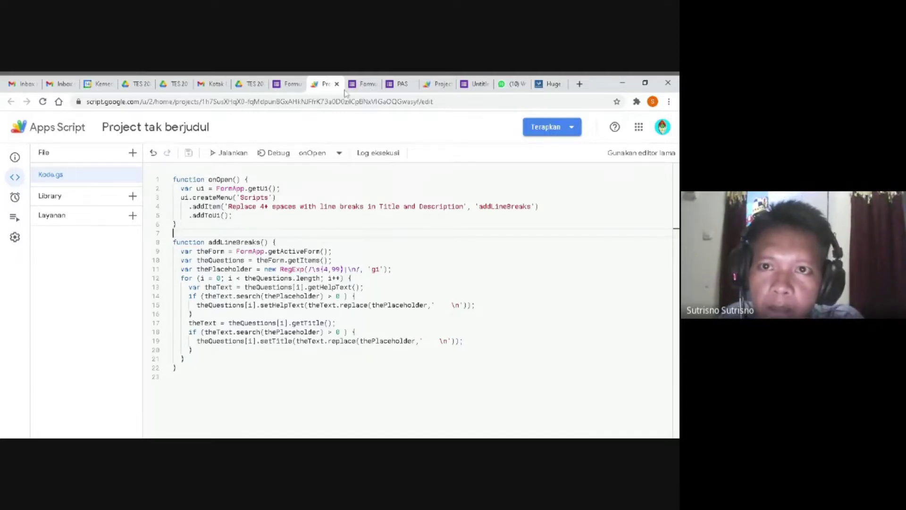
In the PAS form's first question, insert extra spaces before "a. Buatlah" and "b. Tuliskan" to mark the line breaks.
{"action": "left_click", "coordinate": [287, 85]}
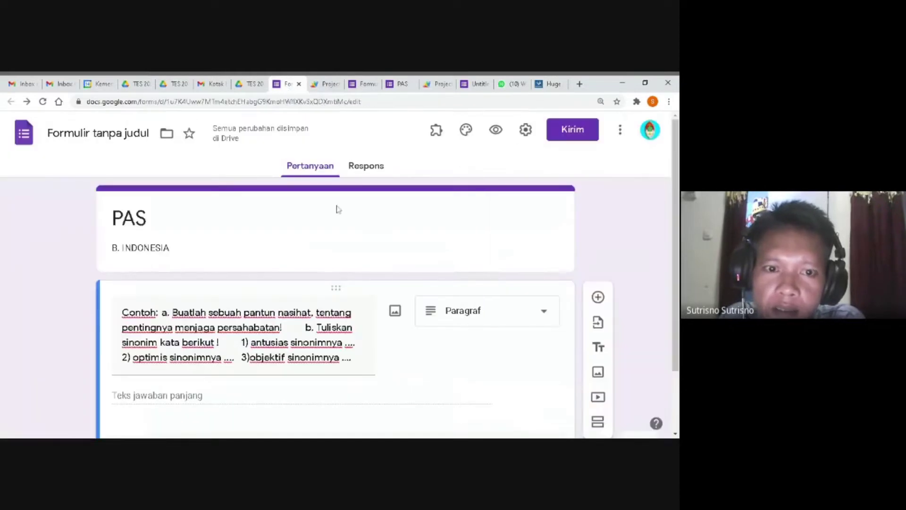
{"action": "scroll", "coordinate": [336, 208], "scroll_direction": "down", "scroll_amount": 2}
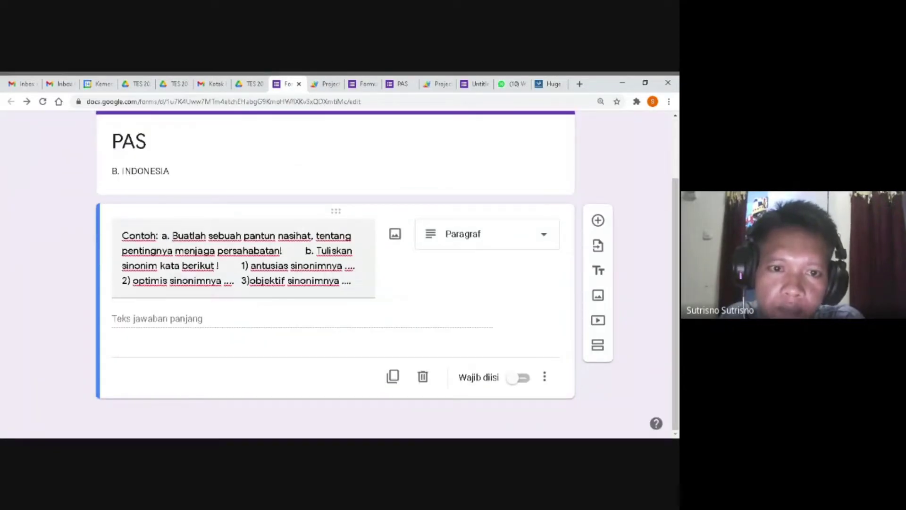
{"action": "left_click", "coordinate": [162, 236]}
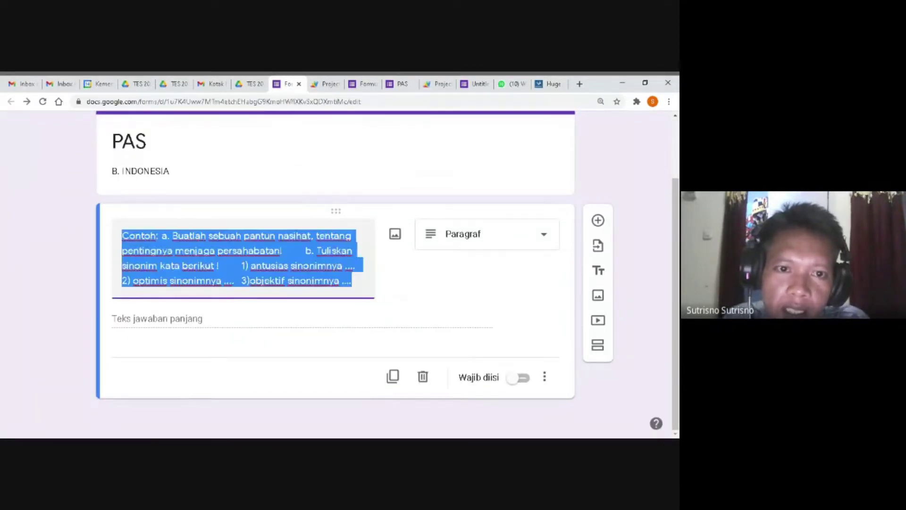
{"action": "left_click", "coordinate": [162, 236]}
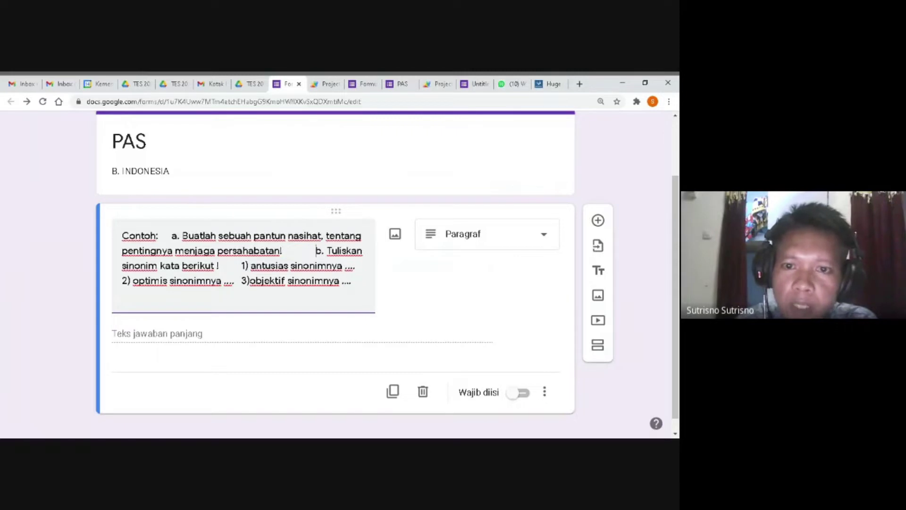
Run the addLineBreaks function in the Apps Script project and grant it the required permission to access the account's data.
{"action": "left_click", "coordinate": [308, 85]}
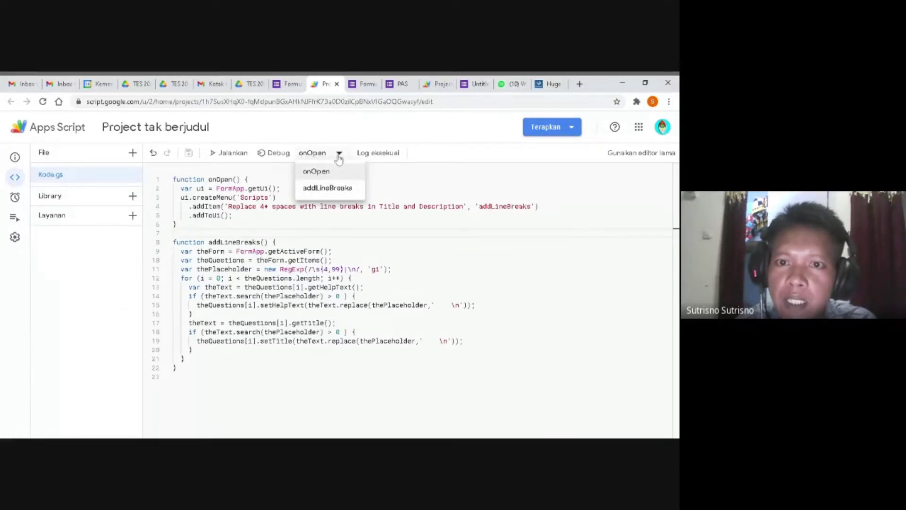
{"action": "left_click", "coordinate": [330, 189]}
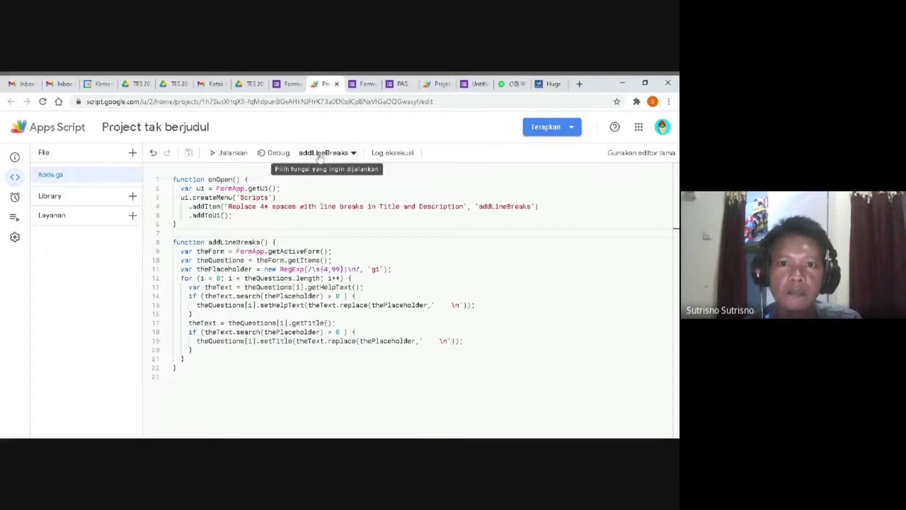
{"action": "left_click", "coordinate": [219, 156]}
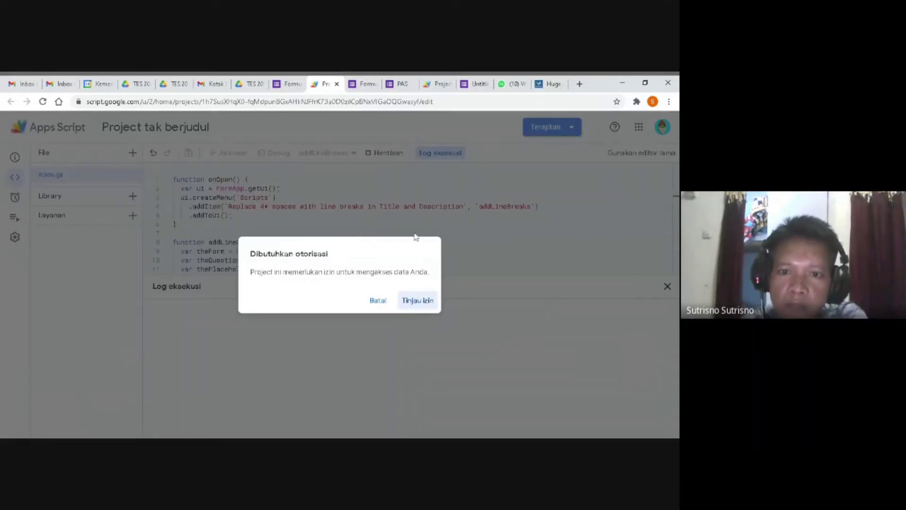
{"action": "left_click", "coordinate": [418, 303]}
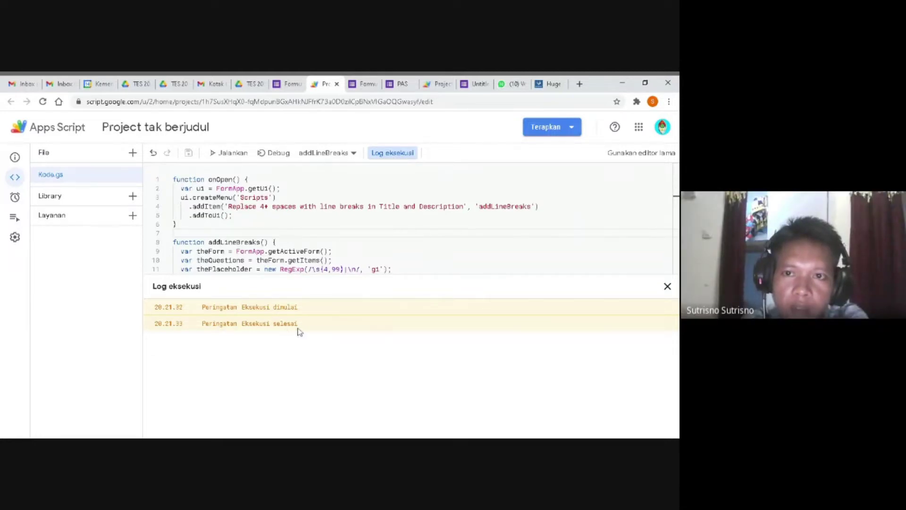
Examine the line breaks in the first question, both in the form editor and in the form preview.
{"action": "left_click", "coordinate": [283, 87]}
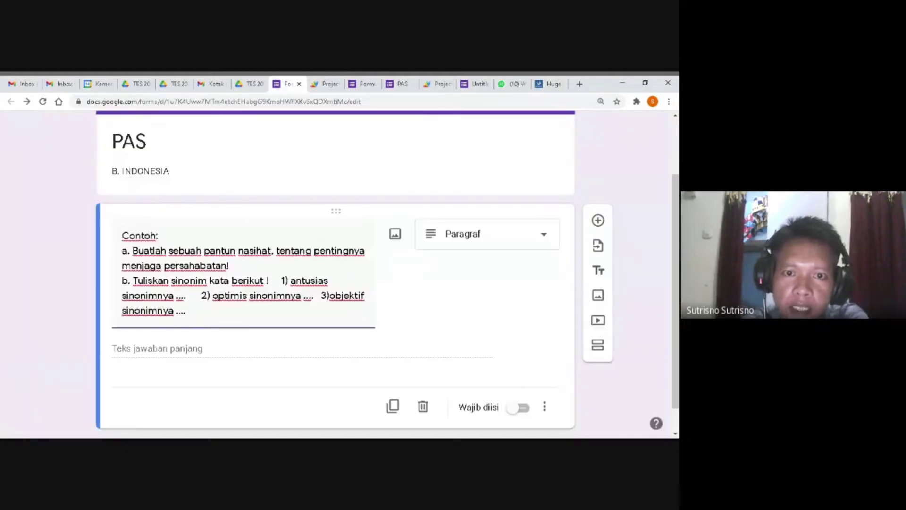
{"action": "scroll", "coordinate": [335, 274], "scroll_direction": "down", "scroll_amount": 1}
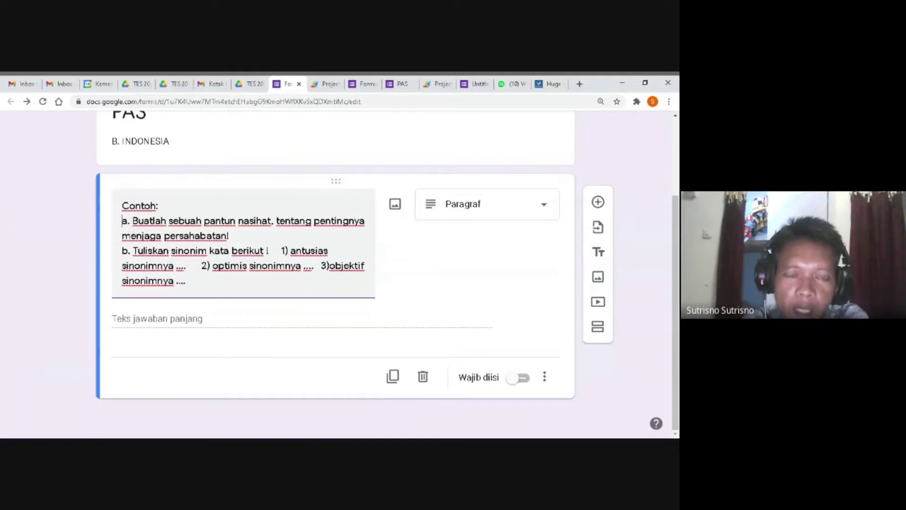
{"action": "left_click", "coordinate": [123, 250]}
{"action": "scroll", "coordinate": [261, 288], "scroll_direction": "up", "scroll_amount": 4}
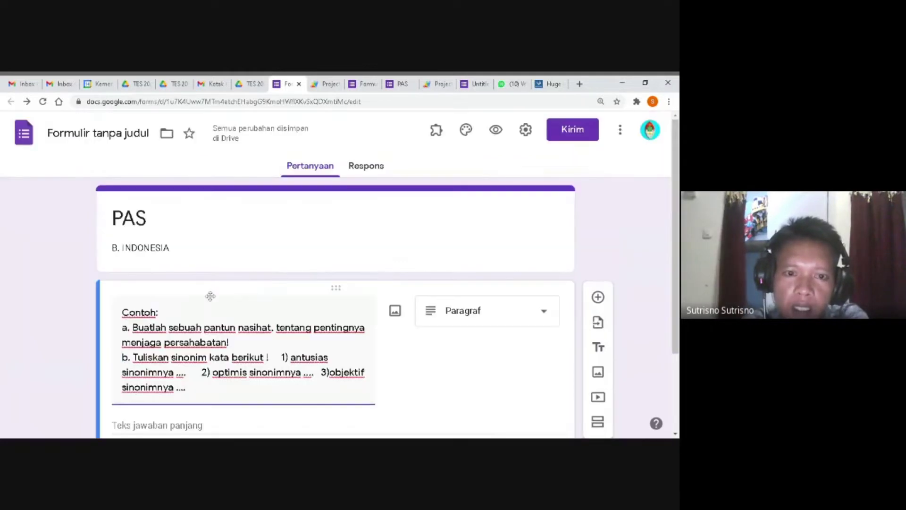
{"action": "left_click", "coordinate": [496, 131]}
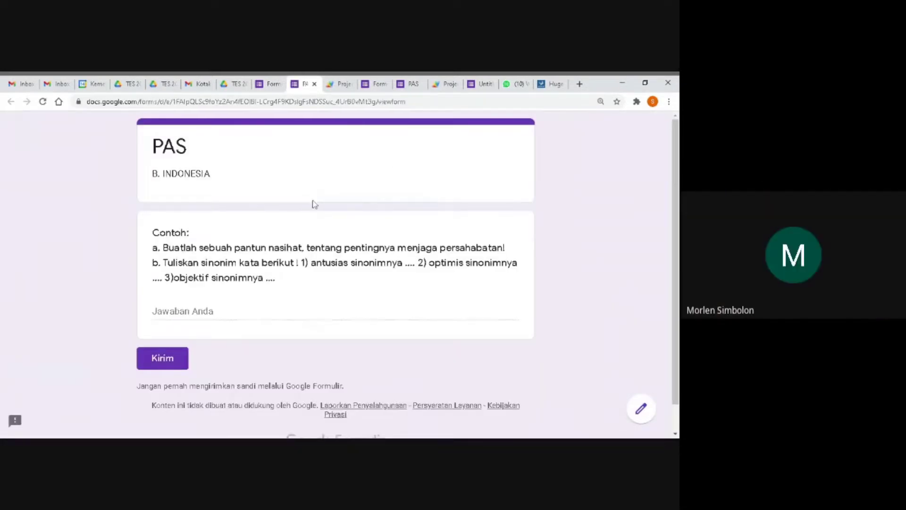
{"action": "scroll", "coordinate": [314, 202], "scroll_direction": "down", "scroll_amount": 1}
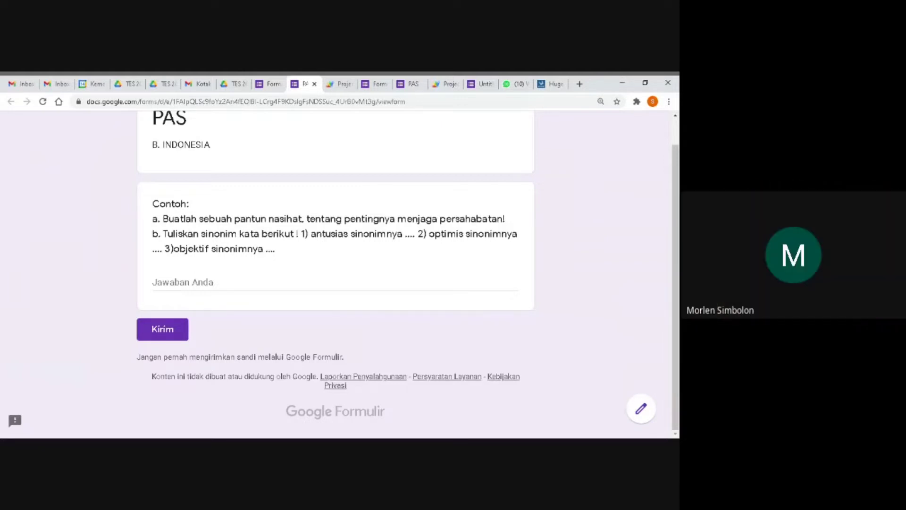
{"action": "scroll", "coordinate": [335, 274], "scroll_direction": "up", "scroll_amount": 1}
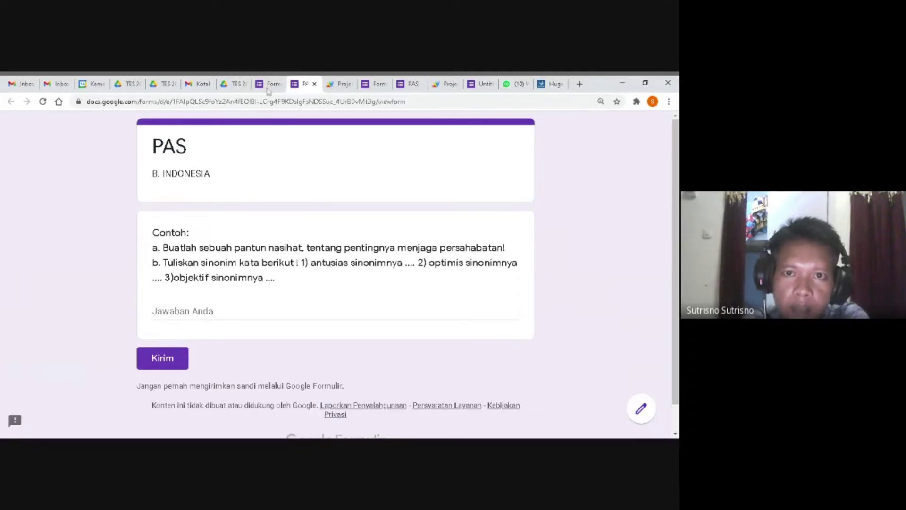
Close the three surplus browser tabs holding the older form, its PAS preview and its script project.
{"action": "left_click", "coordinate": [373, 83]}
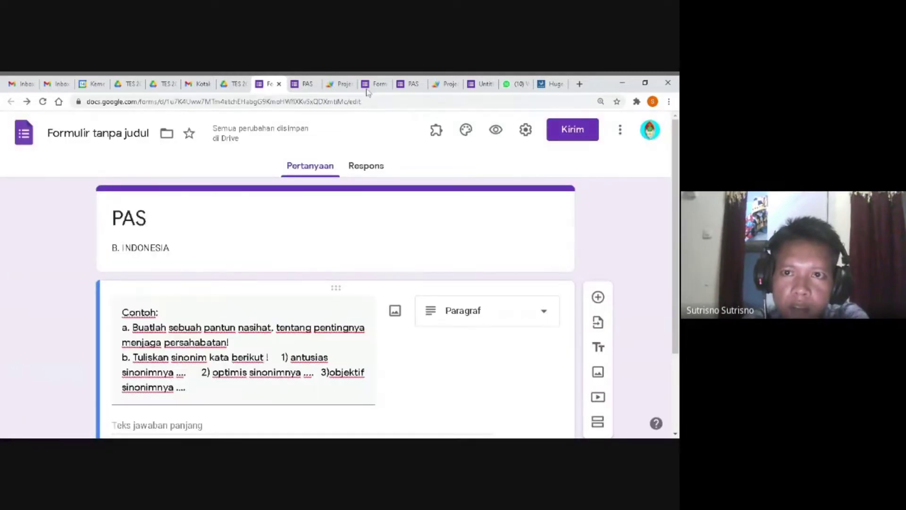
{"action": "left_click", "coordinate": [385, 83]}
{"action": "left_click", "coordinate": [385, 83]}
{"action": "left_click", "coordinate": [385, 83]}
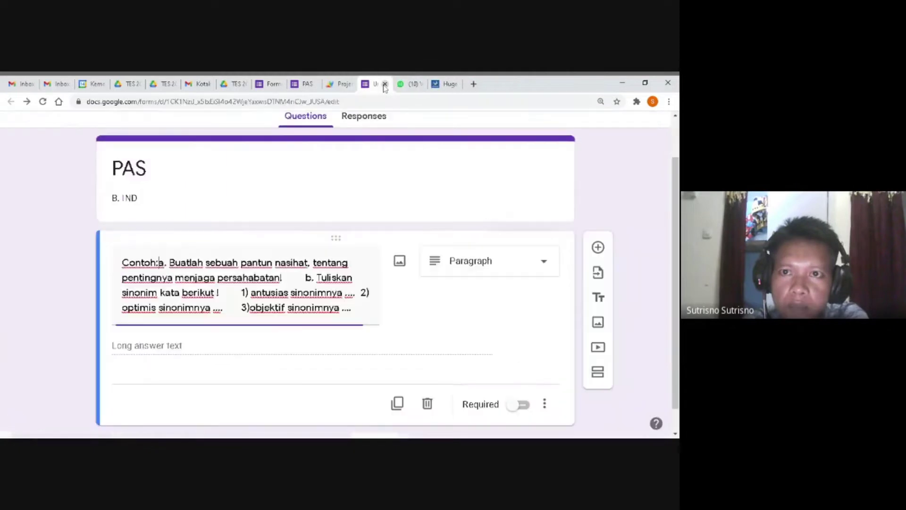
Return to the PAS form and add extra spaces before items 1), 2) and 3) in the first question's text.
{"action": "left_click", "coordinate": [273, 84]}
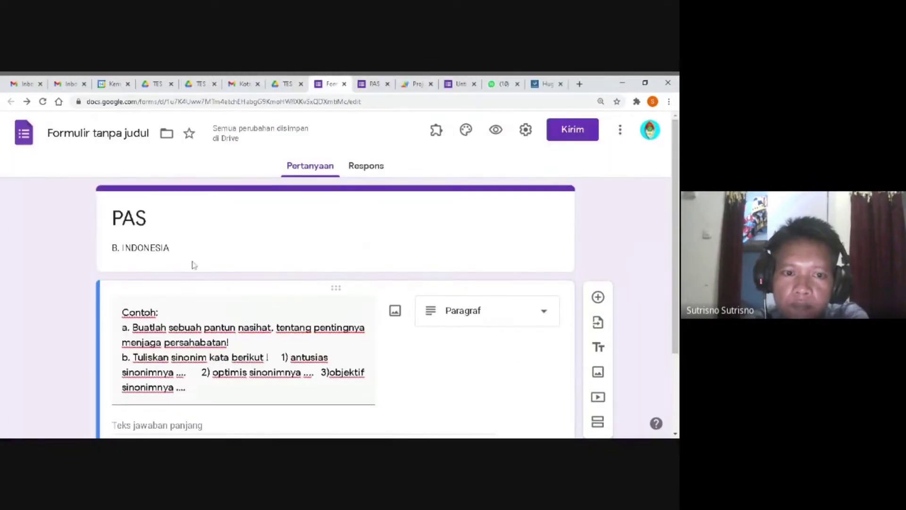
{"action": "scroll", "coordinate": [192, 263], "scroll_direction": "down", "scroll_amount": 2}
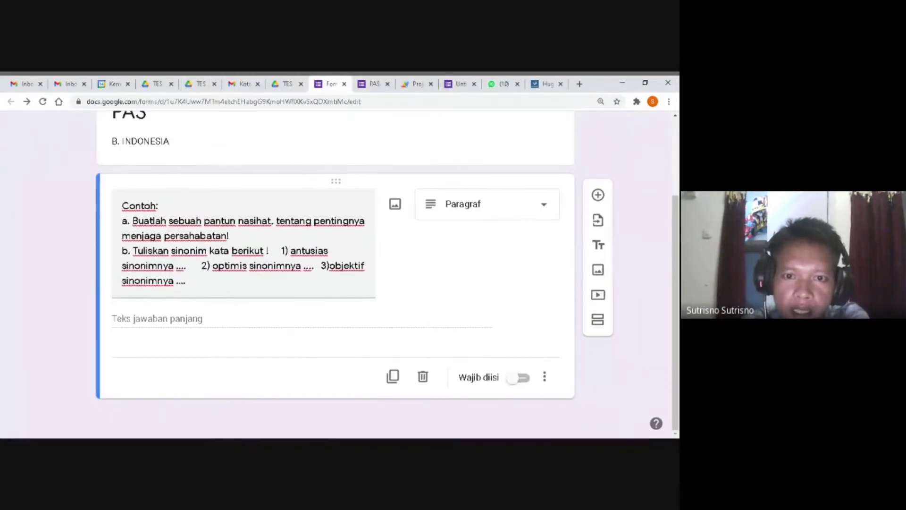
{"action": "key", "text": "ctrl+a"}
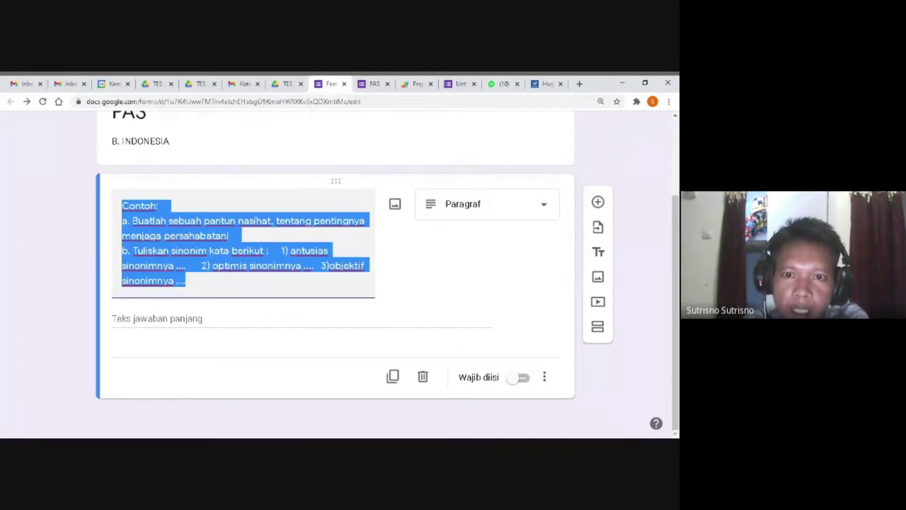
{"action": "left_click", "coordinate": [281, 251]}
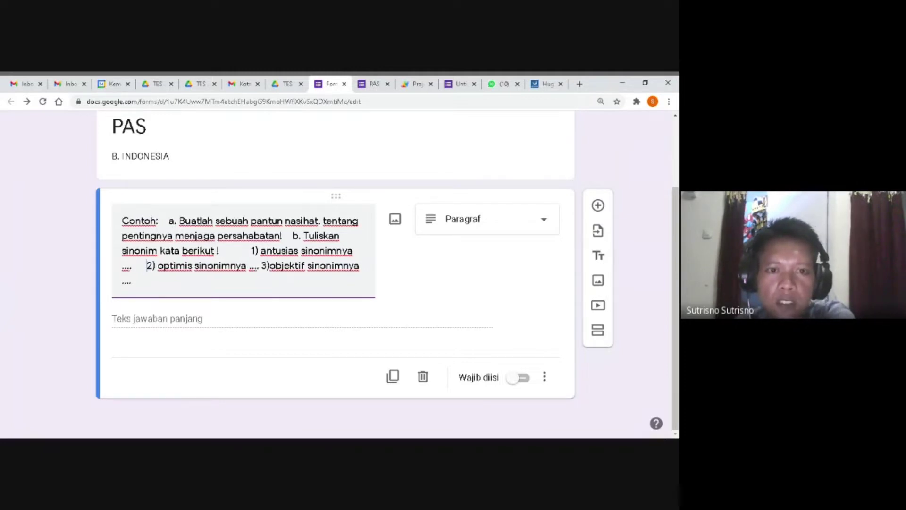
{"action": "left_click", "coordinate": [282, 265]}
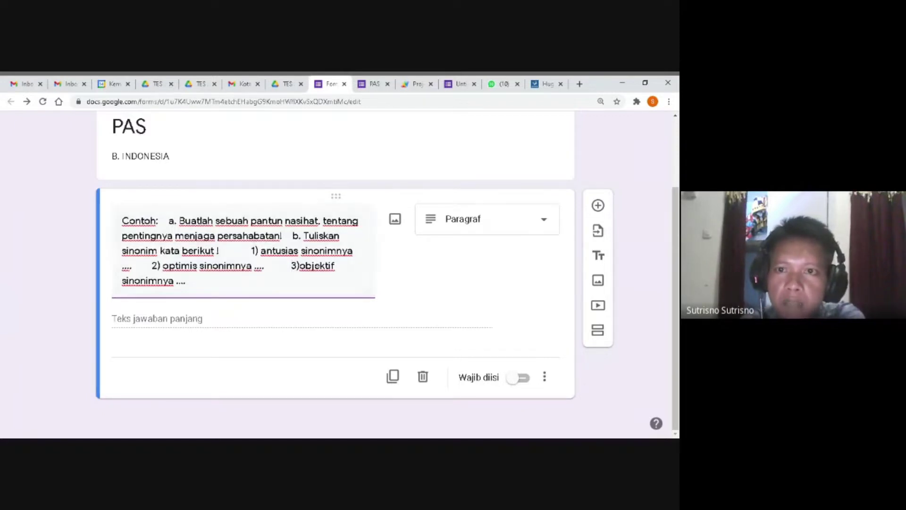
Run the addLineBreaks function again for the re-spaced question and go back to the PAS form.
{"action": "left_click", "coordinate": [415, 88]}
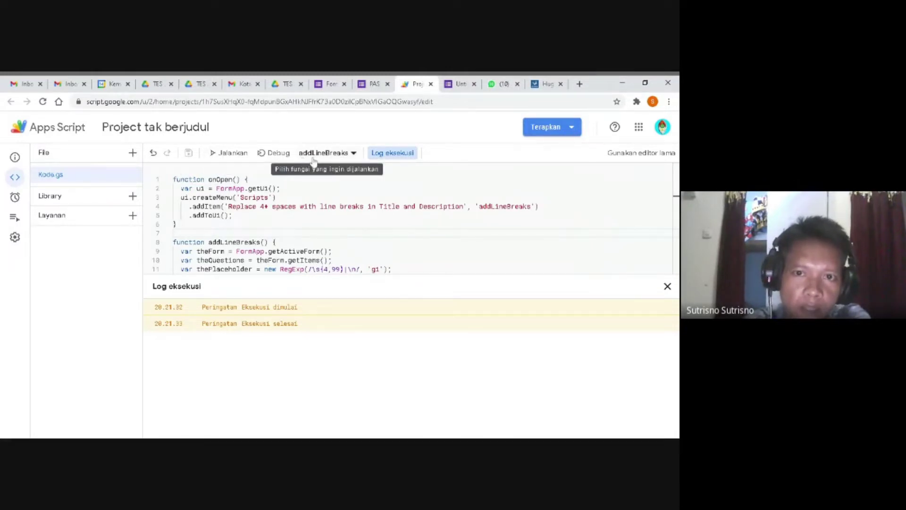
{"action": "left_click", "coordinate": [214, 153]}
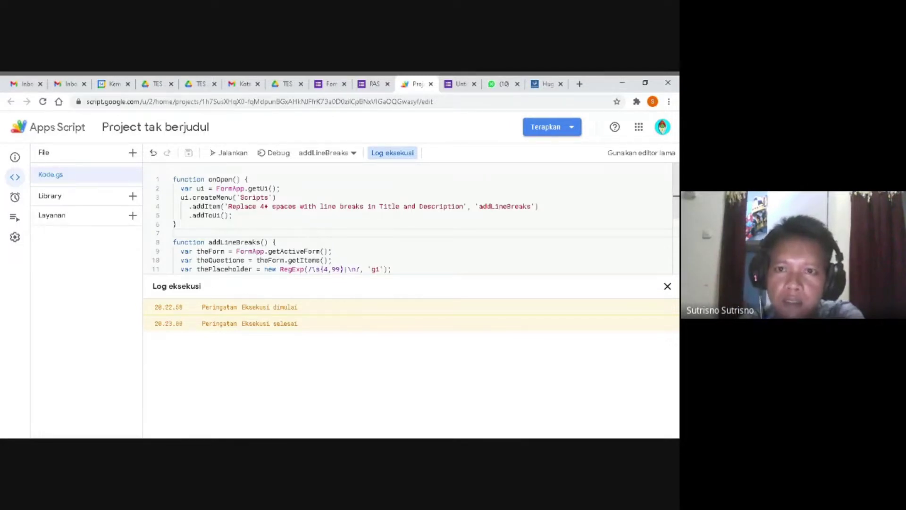
{"action": "left_click", "coordinate": [361, 86]}
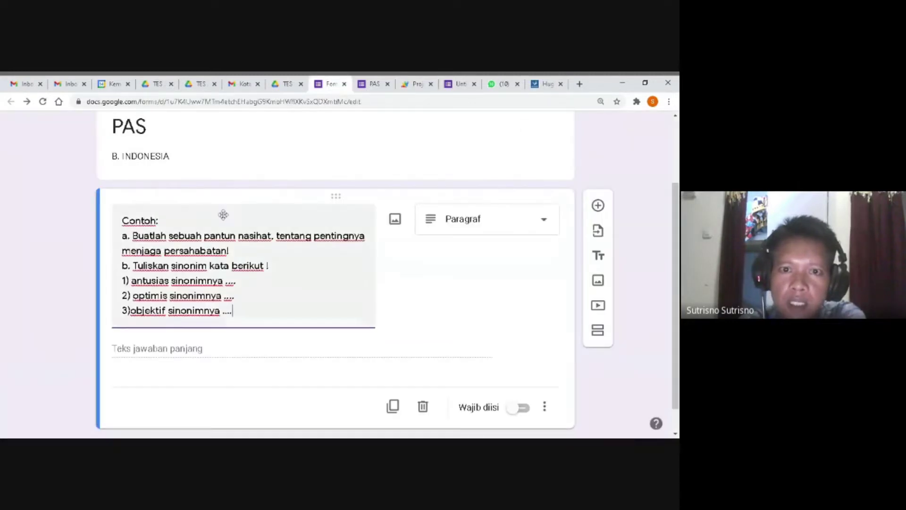
Preview the PAS form to examine the layout of items a, b and 1) to 3), and return to the form editor.
{"action": "scroll", "coordinate": [224, 215], "scroll_direction": "down", "scroll_amount": 1}
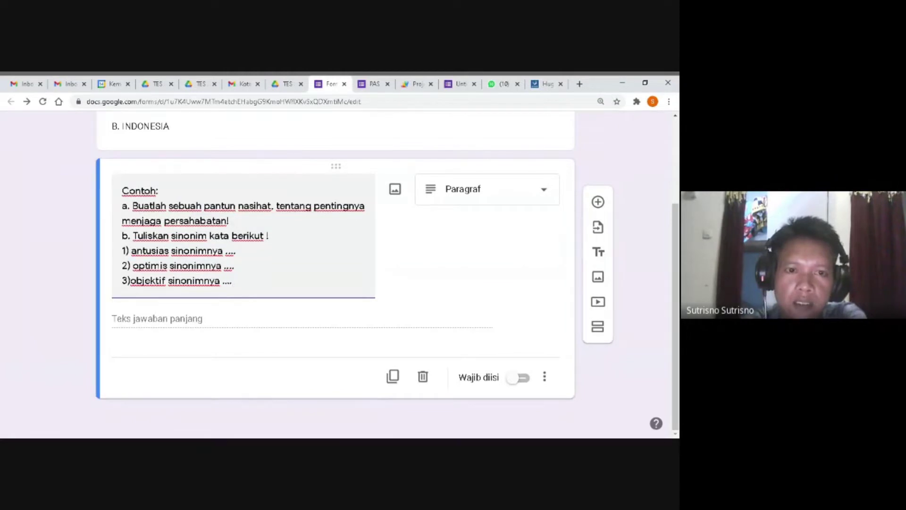
{"action": "scroll", "coordinate": [278, 260], "scroll_direction": "up", "scroll_amount": 2}
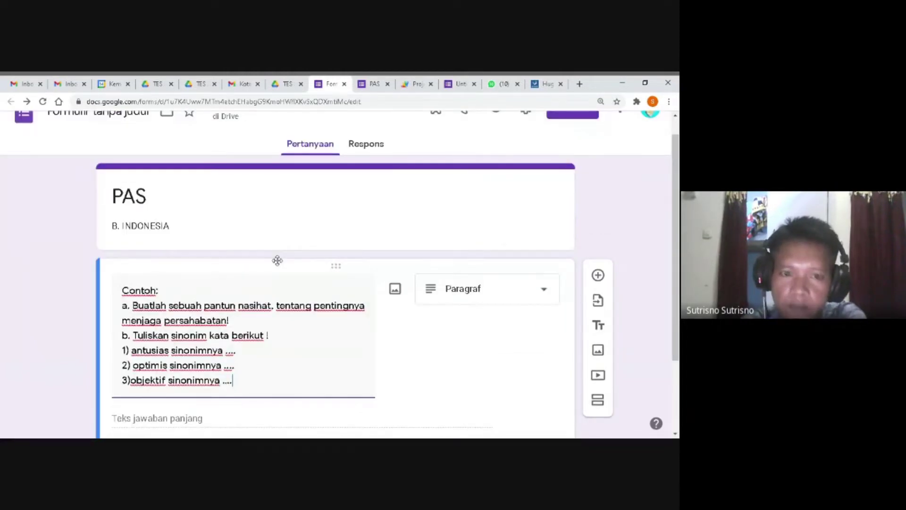
{"action": "scroll", "coordinate": [278, 261], "scroll_direction": "up", "scroll_amount": 1}
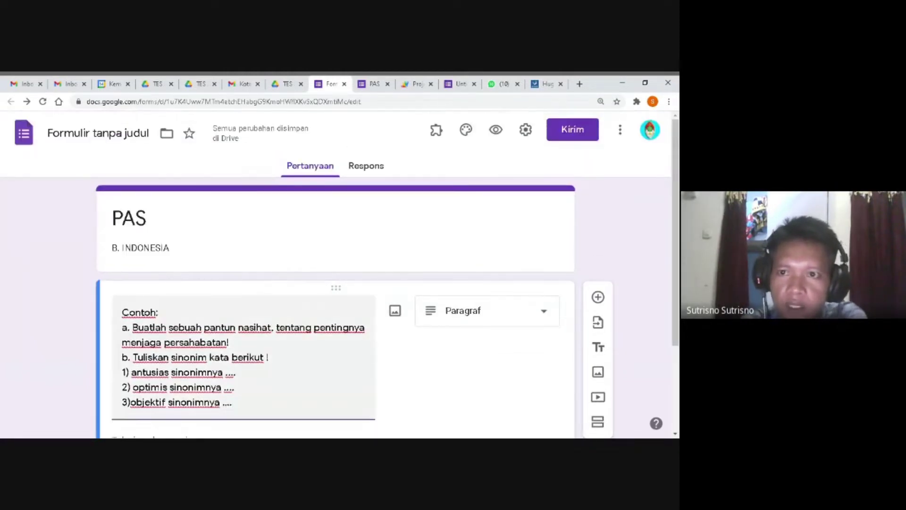
{"action": "left_click", "coordinate": [493, 132]}
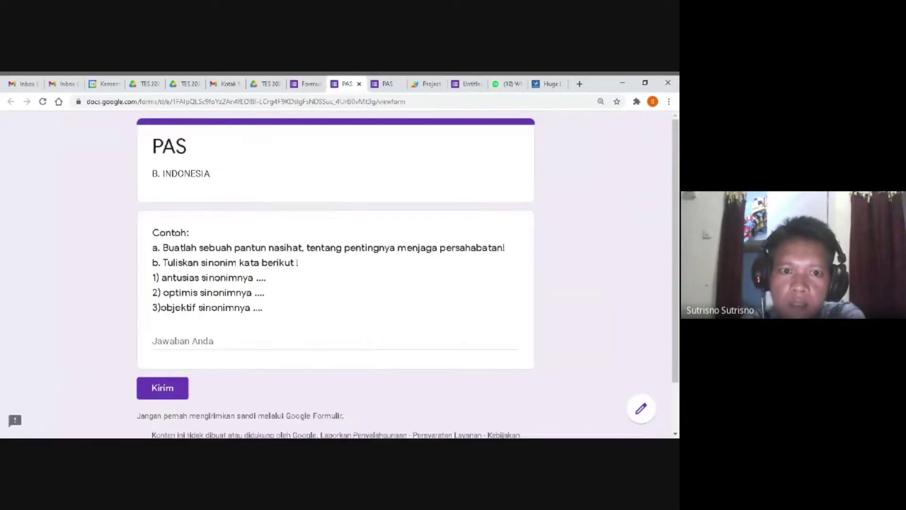
{"action": "scroll", "coordinate": [335, 250], "scroll_direction": "down", "scroll_amount": 1}
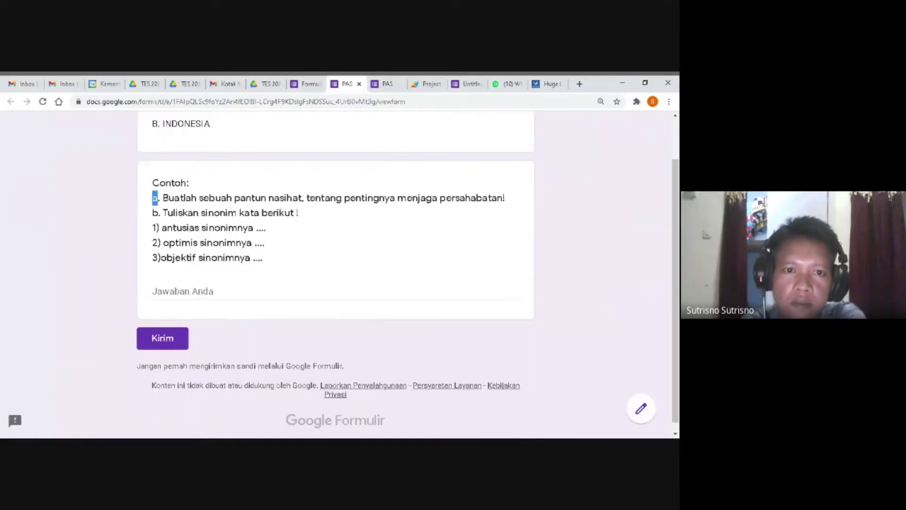
{"action": "left_click_drag", "start_coordinate": [158, 198], "coordinate": [148, 265]}
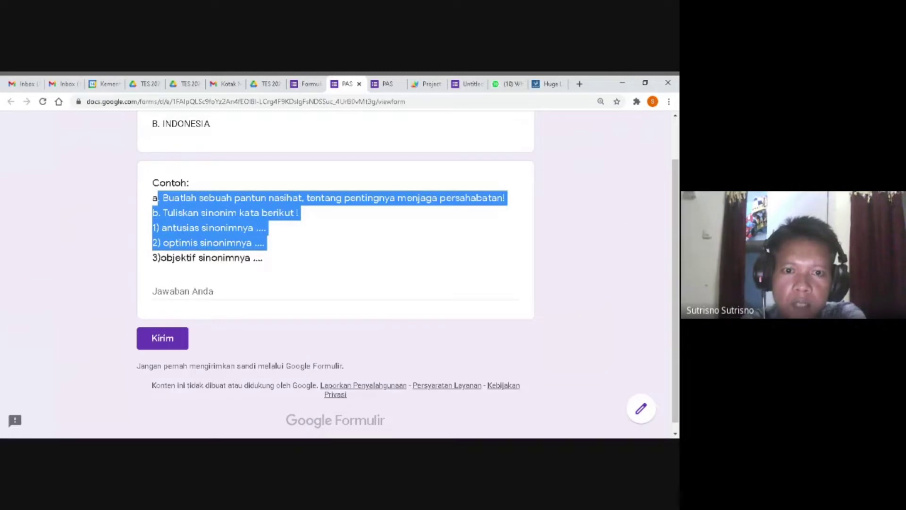
{"action": "left_click", "coordinate": [149, 265]}
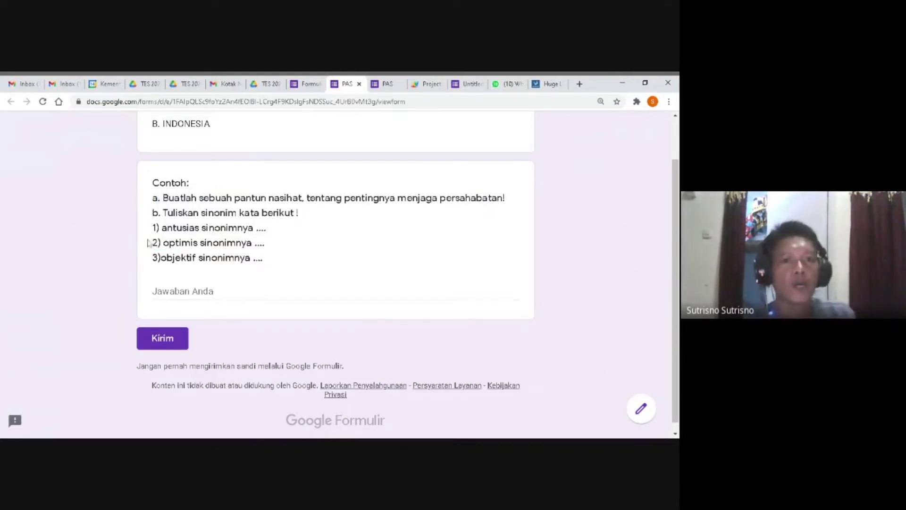
{"action": "left_click_drag", "start_coordinate": [263, 259], "coordinate": [131, 183]}
{"action": "left_click", "coordinate": [130, 183]}
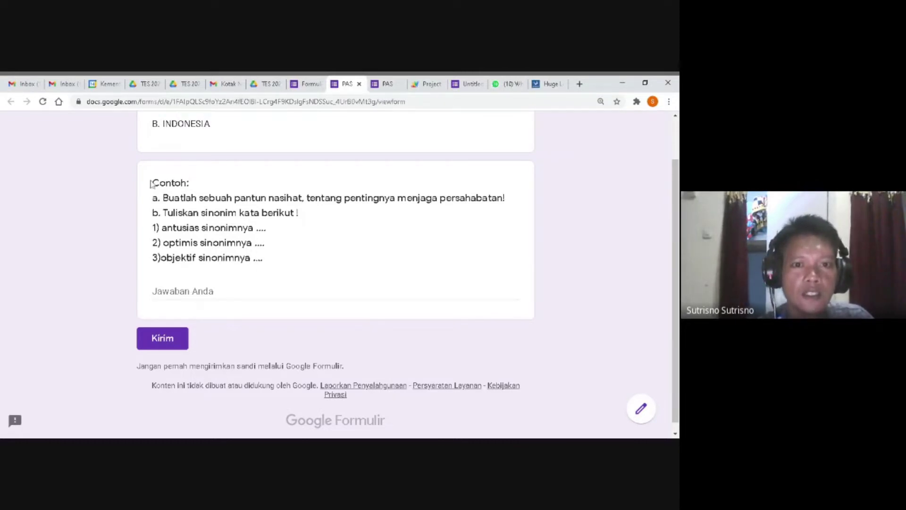
{"action": "left_click_drag", "start_coordinate": [152, 183], "coordinate": [148, 255]}
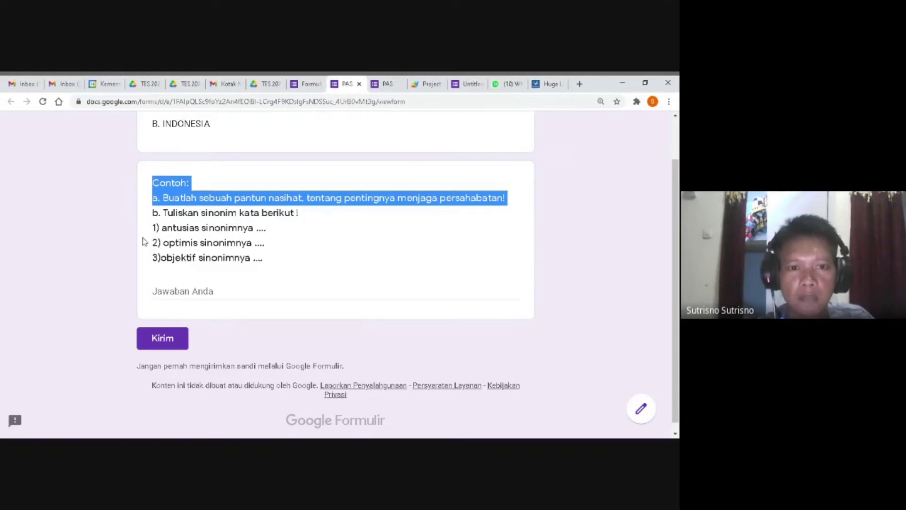
{"action": "left_click", "coordinate": [306, 84]}
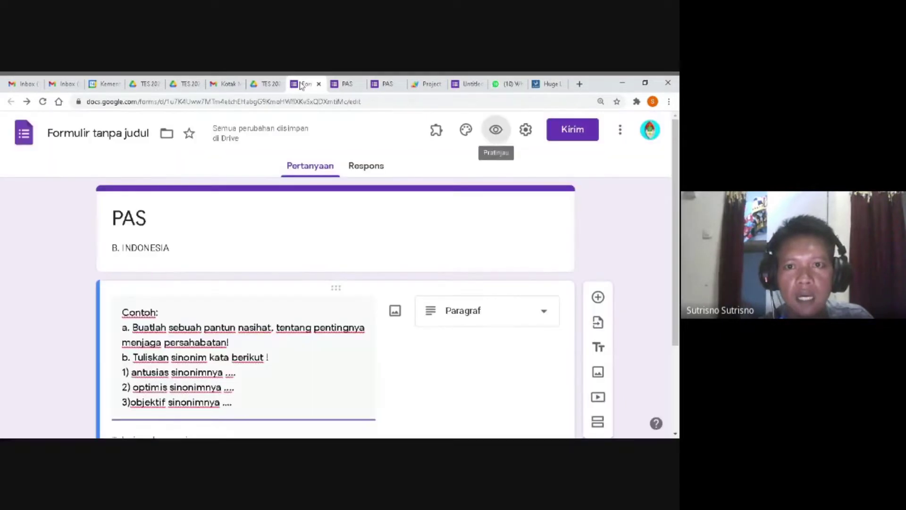
{"action": "scroll", "coordinate": [390, 285], "scroll_direction": "down", "scroll_amount": 2}
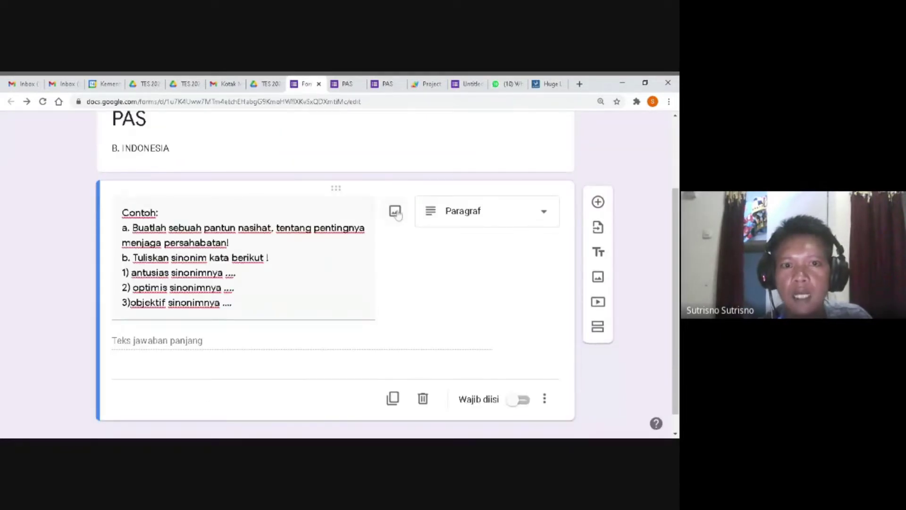
View the upload options for adding an image to the first question and dismiss them.
{"action": "left_click", "coordinate": [395, 212]}
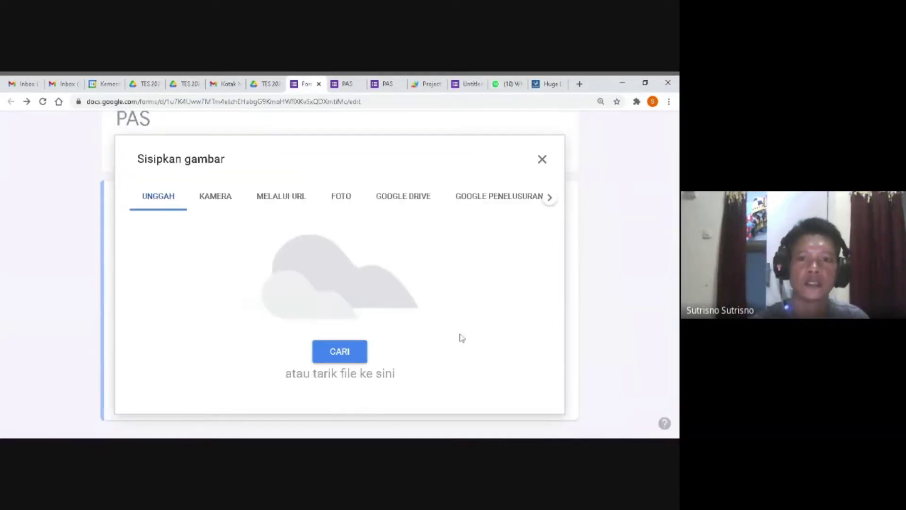
{"action": "left_click", "coordinate": [542, 159]}
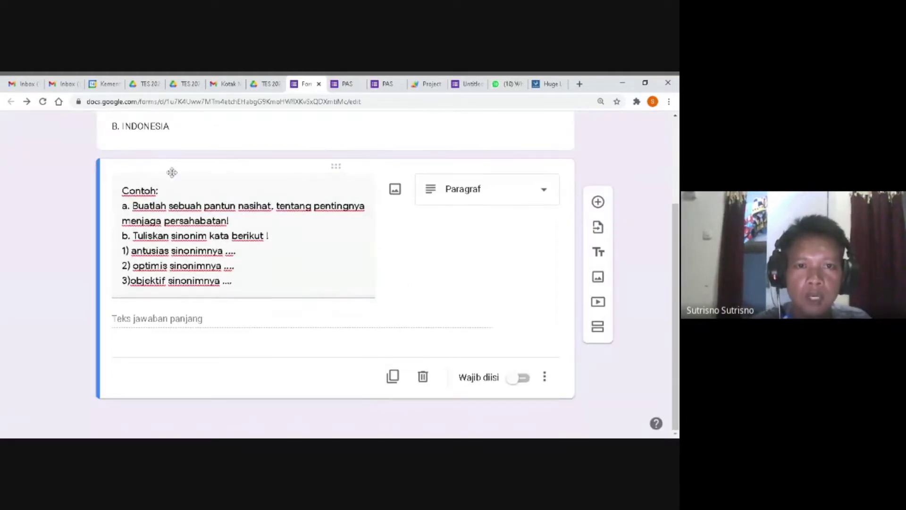
Close the two surplus PAS preview tabs and return to the PAS form editor.
{"action": "left_click", "coordinate": [425, 84]}
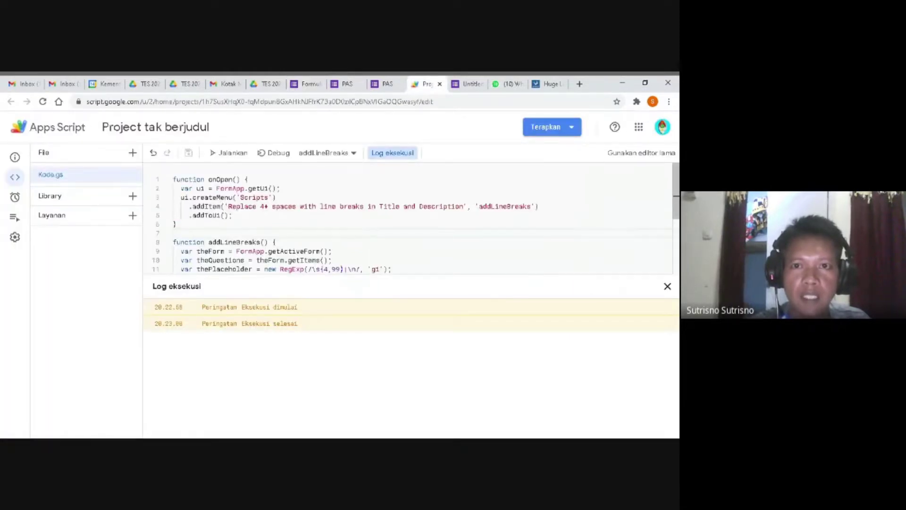
{"action": "left_click", "coordinate": [386, 84]}
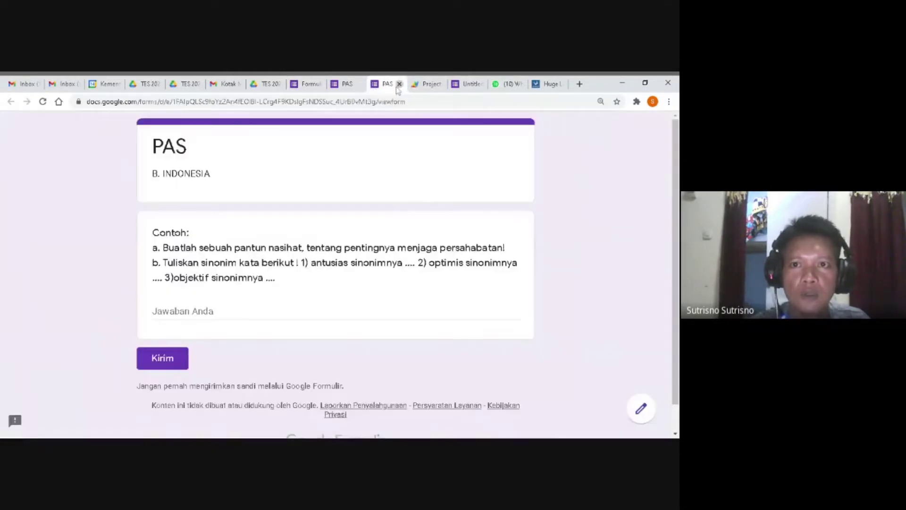
{"action": "left_click", "coordinate": [399, 84]}
{"action": "left_click", "coordinate": [351, 84]}
{"action": "left_click", "coordinate": [360, 84]}
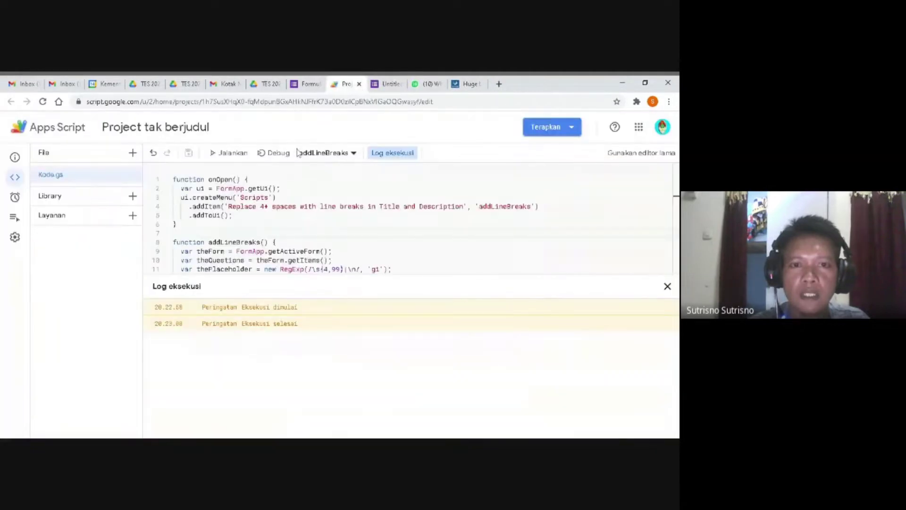
{"action": "left_click", "coordinate": [354, 85]}
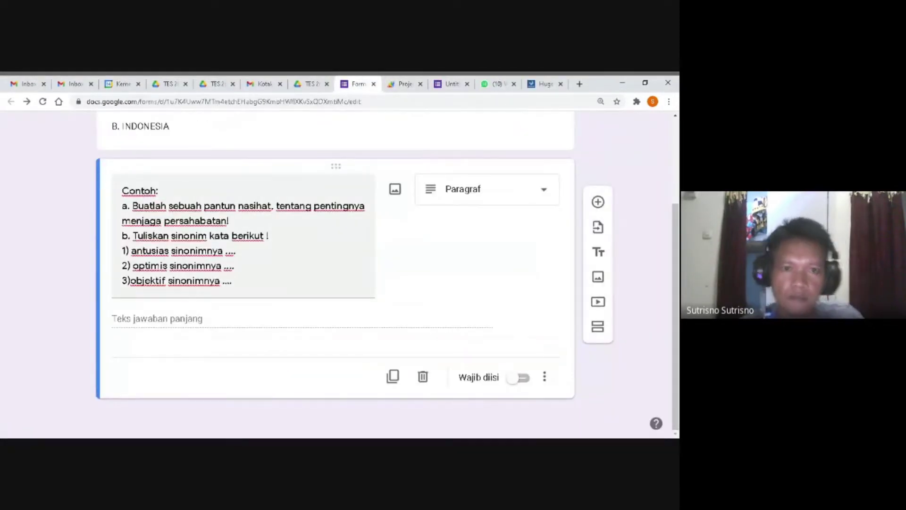
Review the PAS form's header and the line layout of the first question in the editor.
{"action": "scroll", "coordinate": [335, 274], "scroll_direction": "up", "scroll_amount": 2}
{"action": "scroll", "coordinate": [335, 274], "scroll_direction": "up", "scroll_amount": 2}
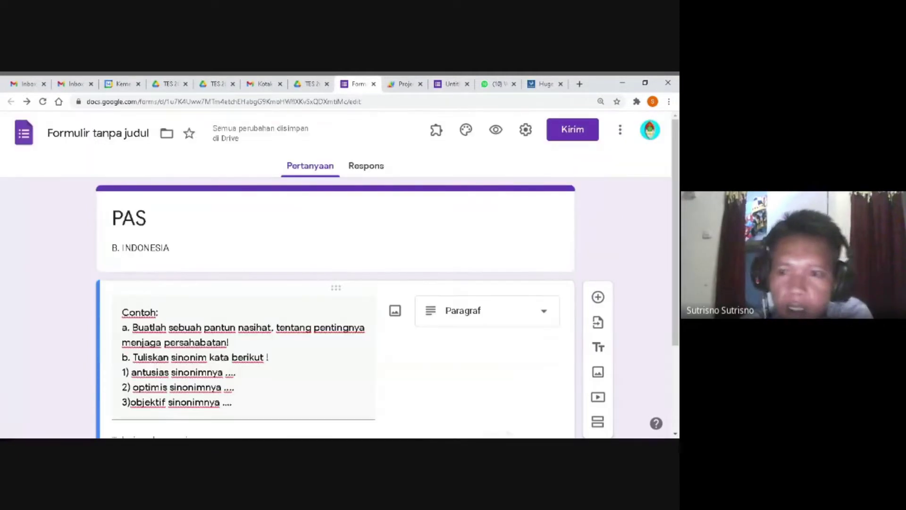
{"action": "scroll", "coordinate": [336, 274], "scroll_direction": "down", "scroll_amount": 3}
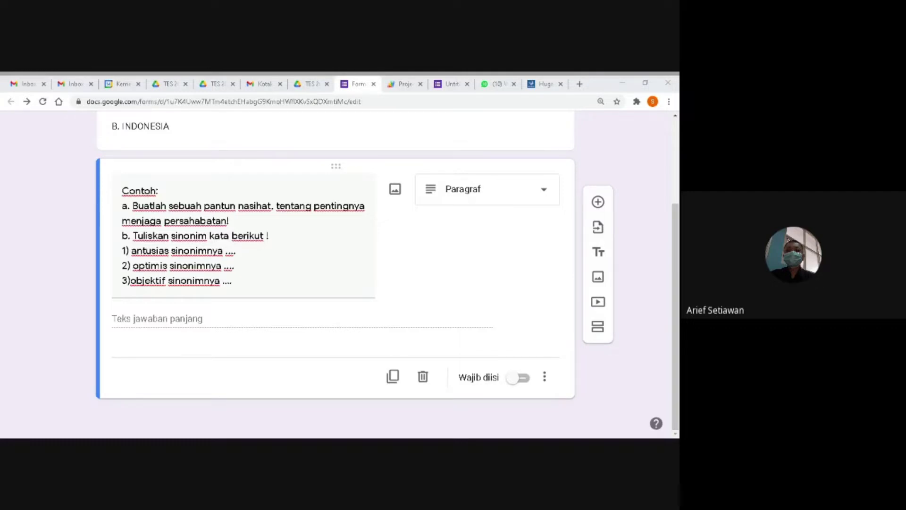
{"action": "scroll", "coordinate": [192, 241], "scroll_direction": "up", "scroll_amount": 3}
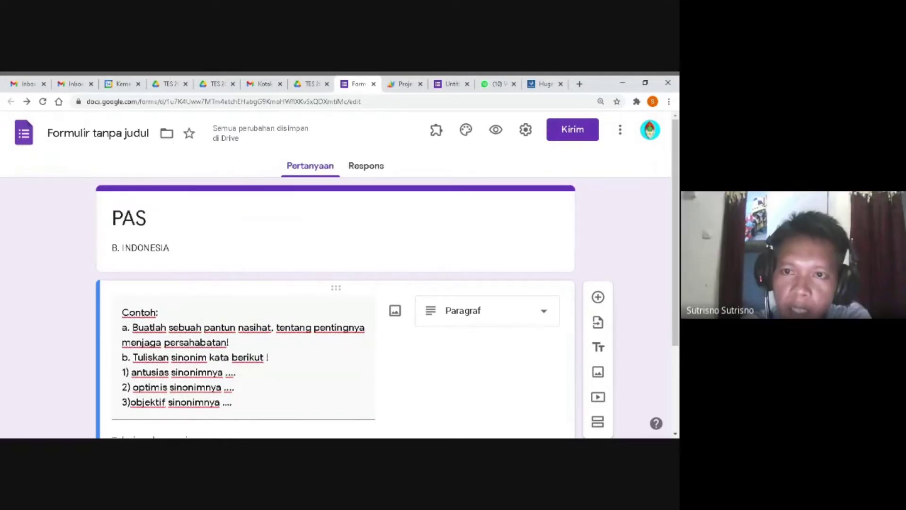
{"action": "scroll", "coordinate": [194, 192], "scroll_direction": "down", "scroll_amount": 1}
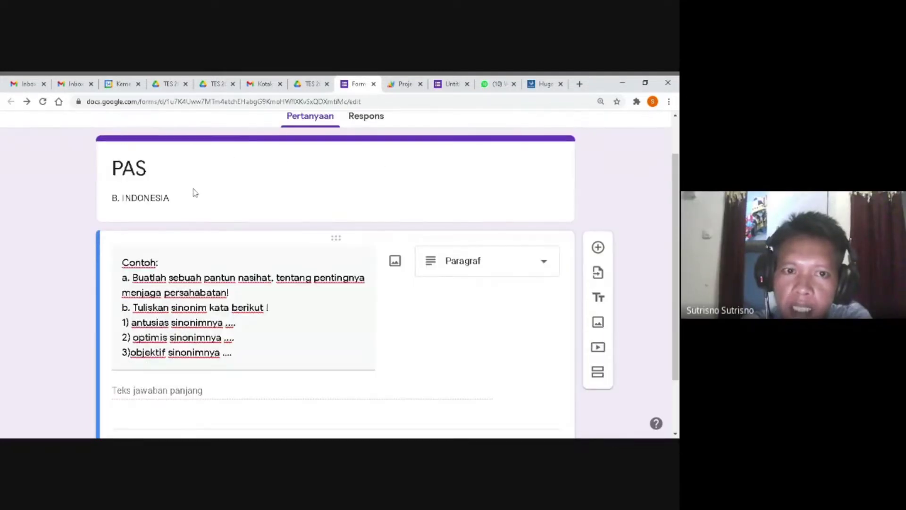
{"action": "left_click", "coordinate": [195, 192]}
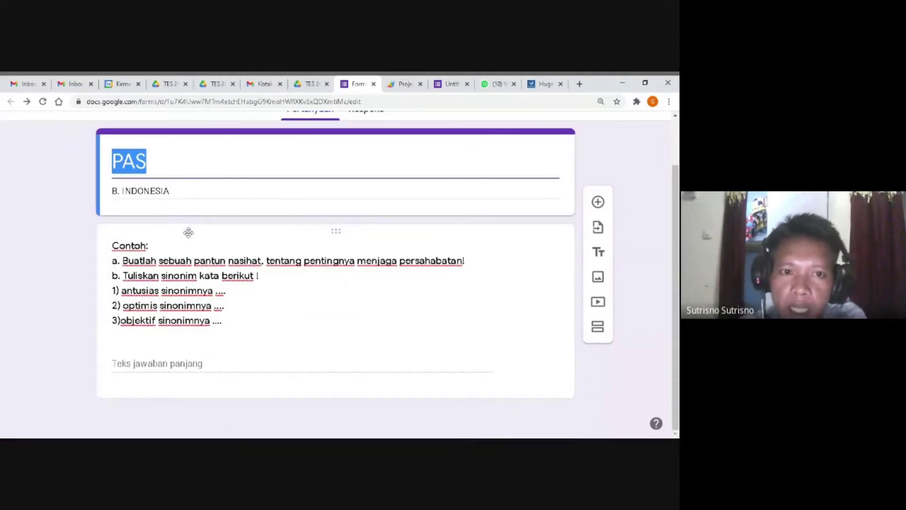
{"action": "scroll", "coordinate": [191, 229], "scroll_direction": "up", "scroll_amount": 1}
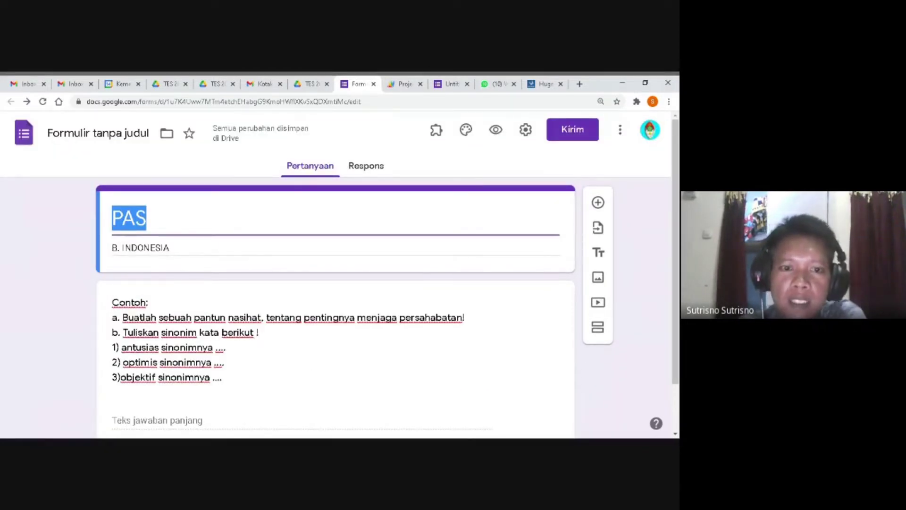
{"action": "scroll", "coordinate": [336, 277], "scroll_direction": "down", "scroll_amount": 1}
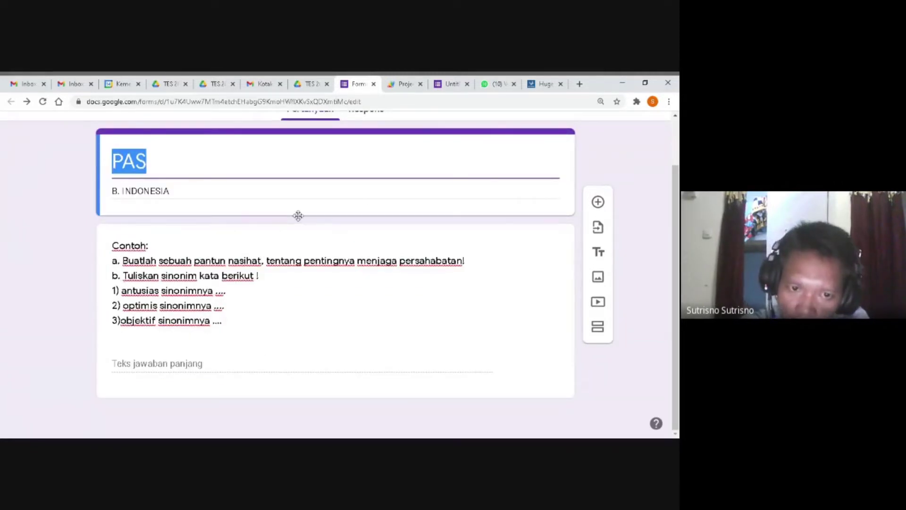
{"action": "scroll", "coordinate": [196, 285], "scroll_direction": "up", "scroll_amount": 1}
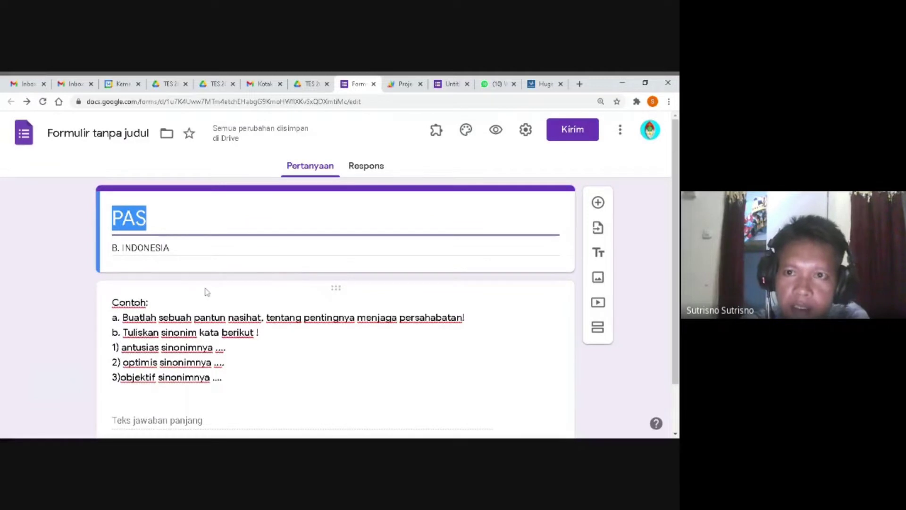
{"action": "left_click", "coordinate": [404, 83]}
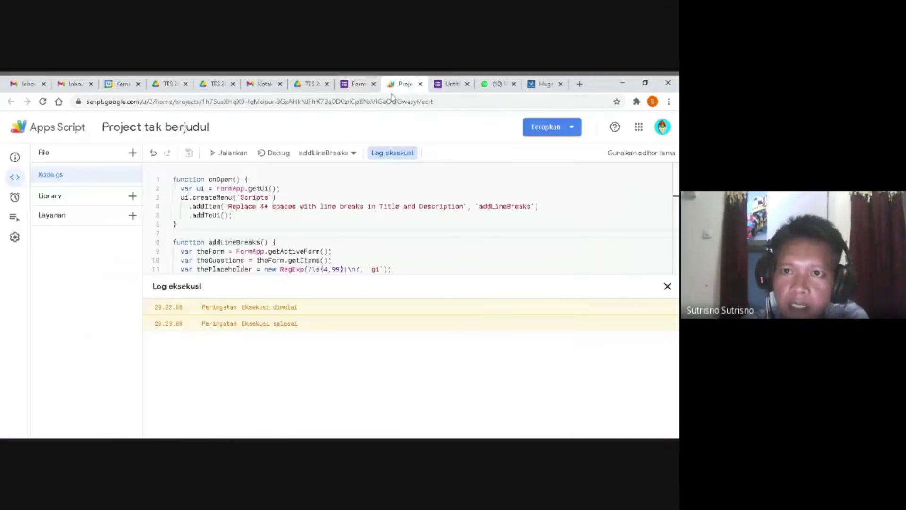
{"action": "left_click", "coordinate": [355, 84]}
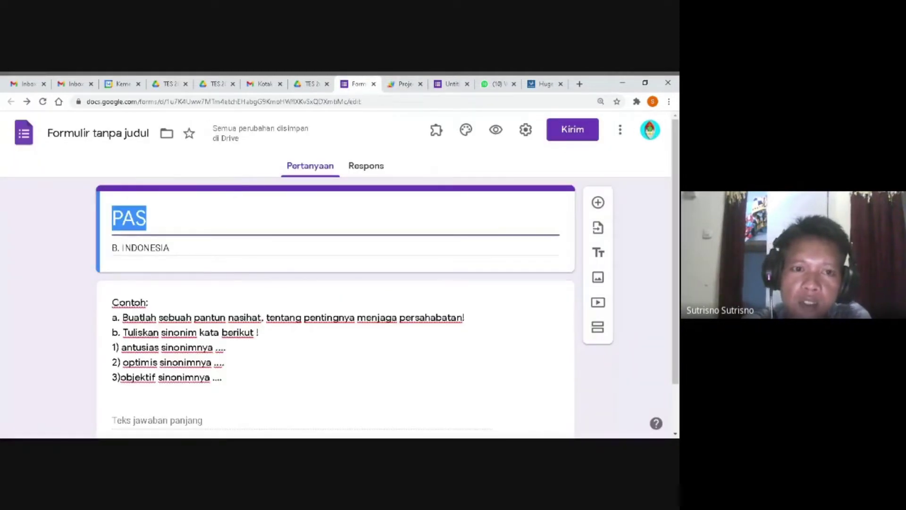
{"action": "left_click", "coordinate": [192, 219]}
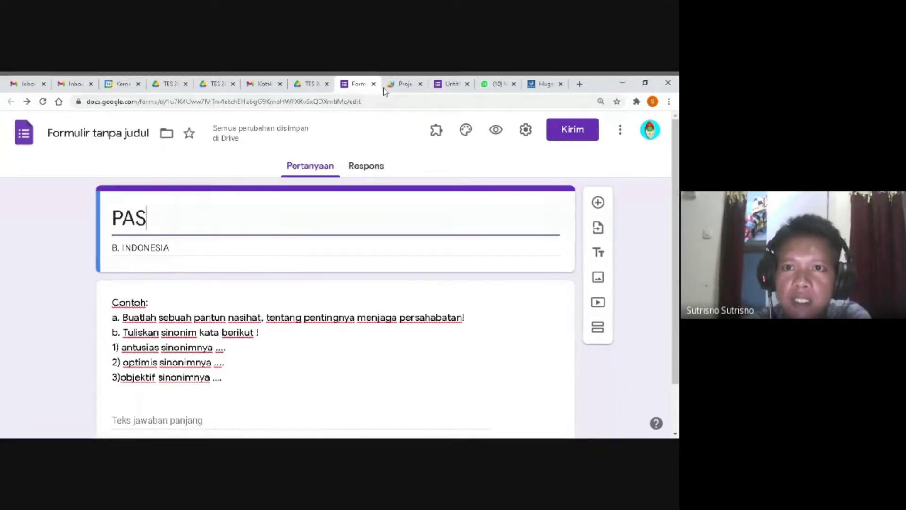
{"action": "key", "text": "ctrl+Tab"}
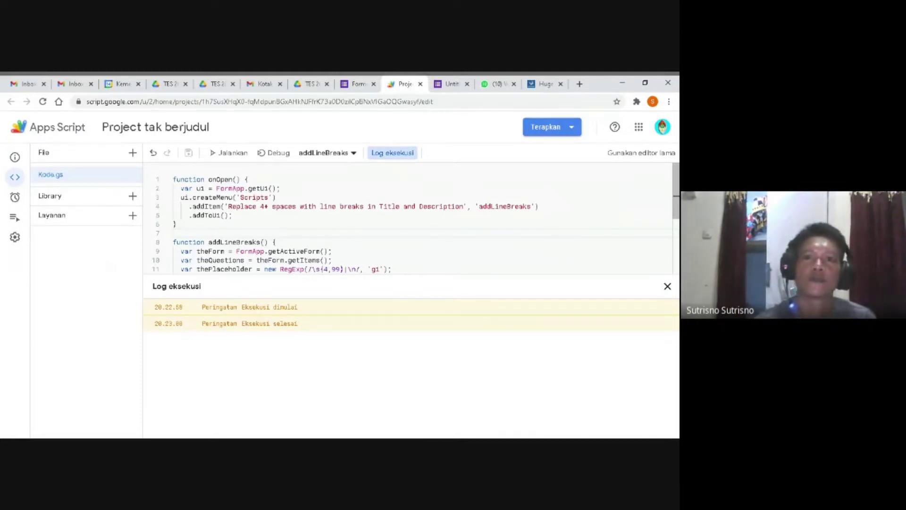
{"action": "left_click", "coordinate": [357, 84]}
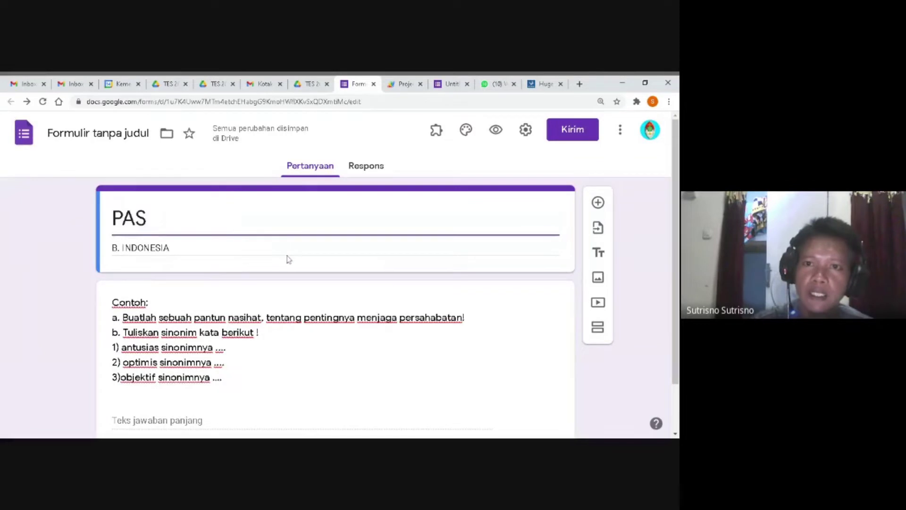
{"action": "left_click", "coordinate": [397, 85]}
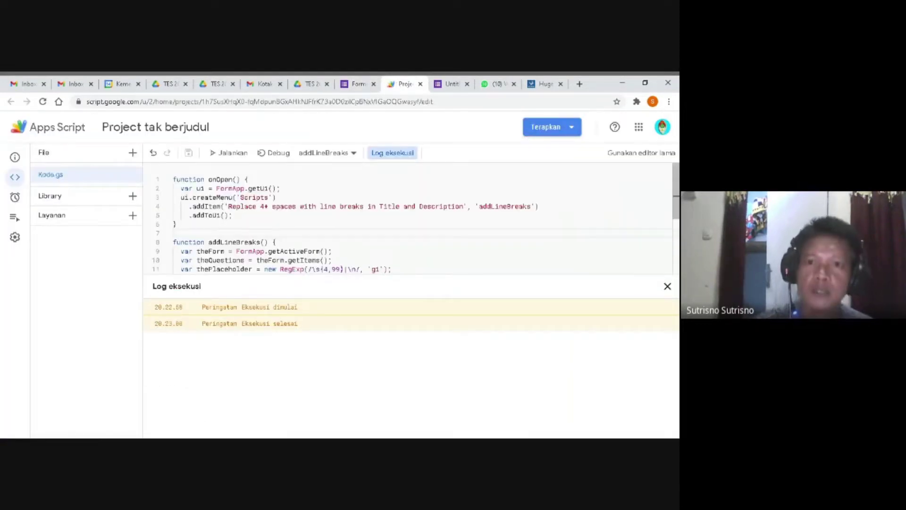
{"action": "left_click", "coordinate": [354, 88]}
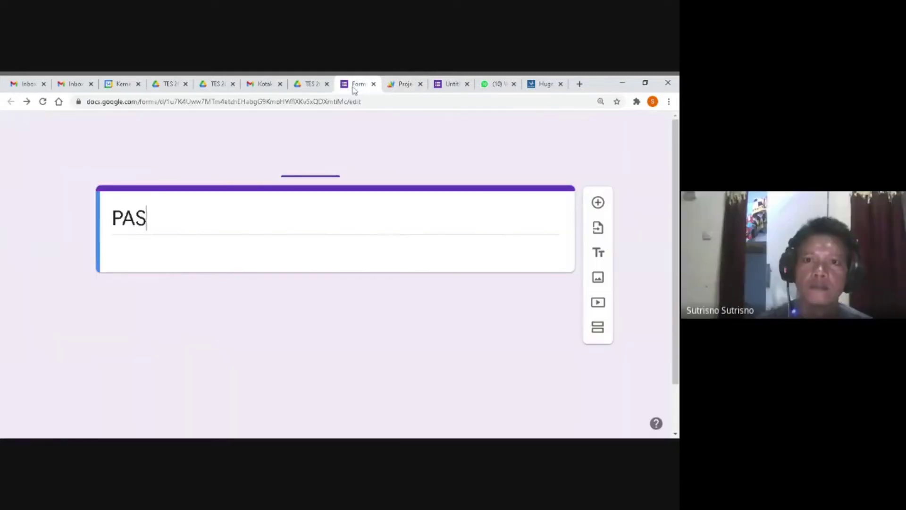
{"action": "key", "text": "ctrl+Tab"}
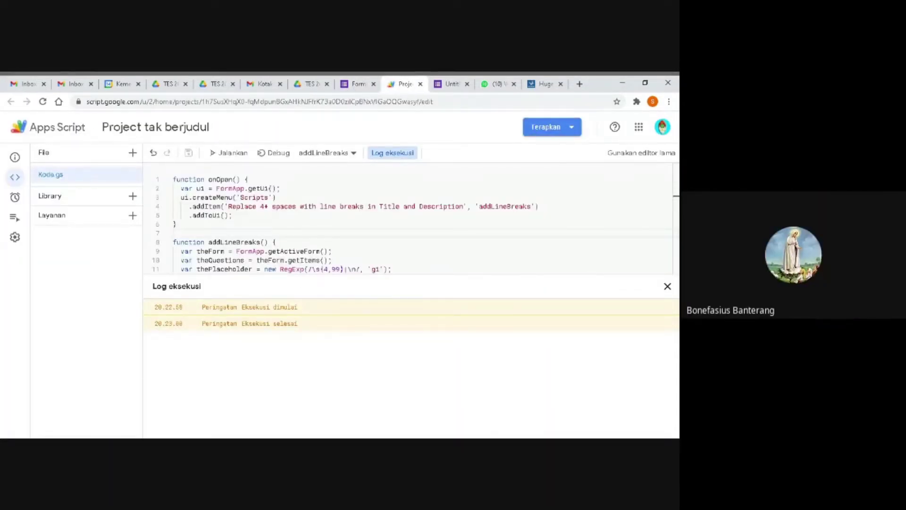
{"action": "key", "text": "alt+Tab"}
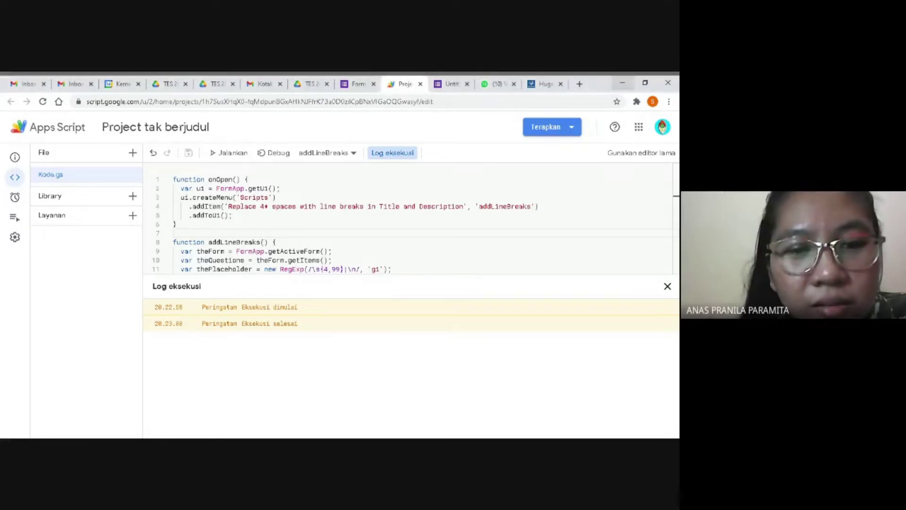
Return to the PAS form and upload the image of connected empty boxes into the first question.
{"action": "left_click", "coordinate": [348, 85]}
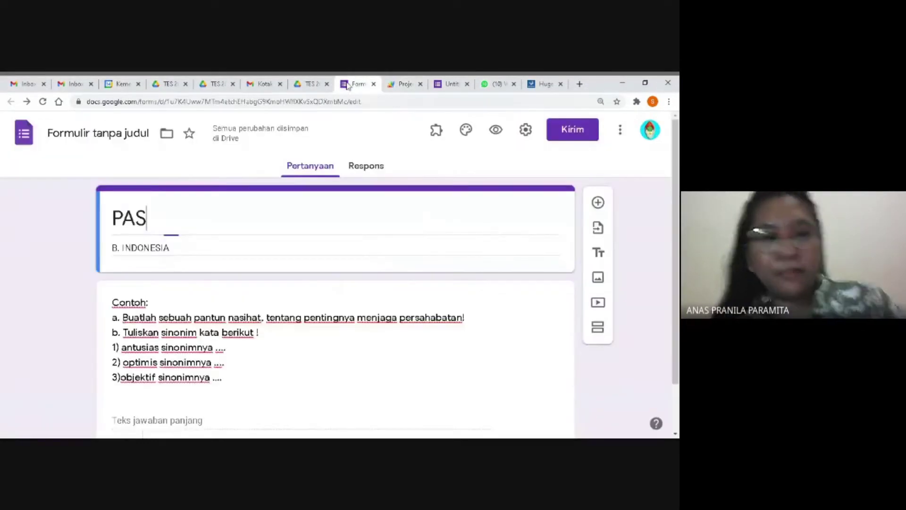
{"action": "scroll", "coordinate": [340, 283], "scroll_direction": "down", "scroll_amount": 1}
{"action": "left_click", "coordinate": [188, 326]}
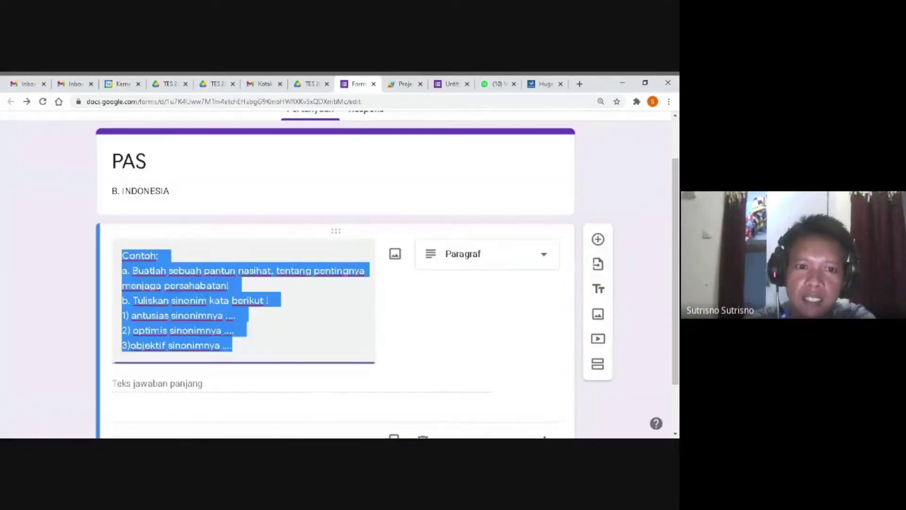
{"action": "left_click", "coordinate": [245, 331]}
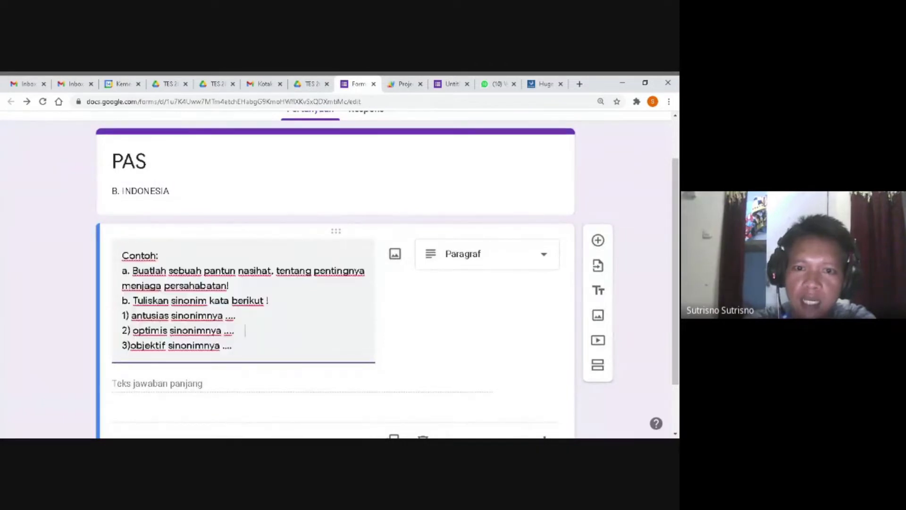
{"action": "scroll", "coordinate": [245, 331], "scroll_direction": "down", "scroll_amount": 1}
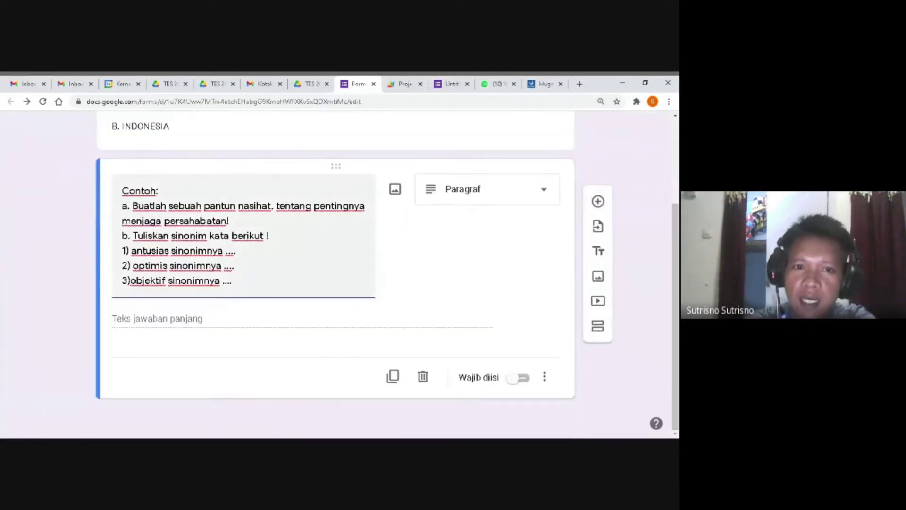
{"action": "left_click", "coordinate": [395, 190]}
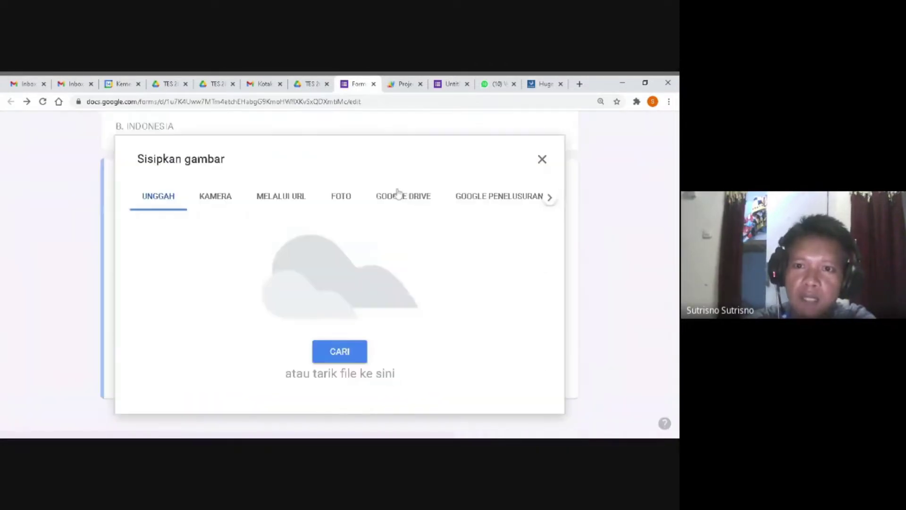
{"action": "left_click", "coordinate": [338, 357]}
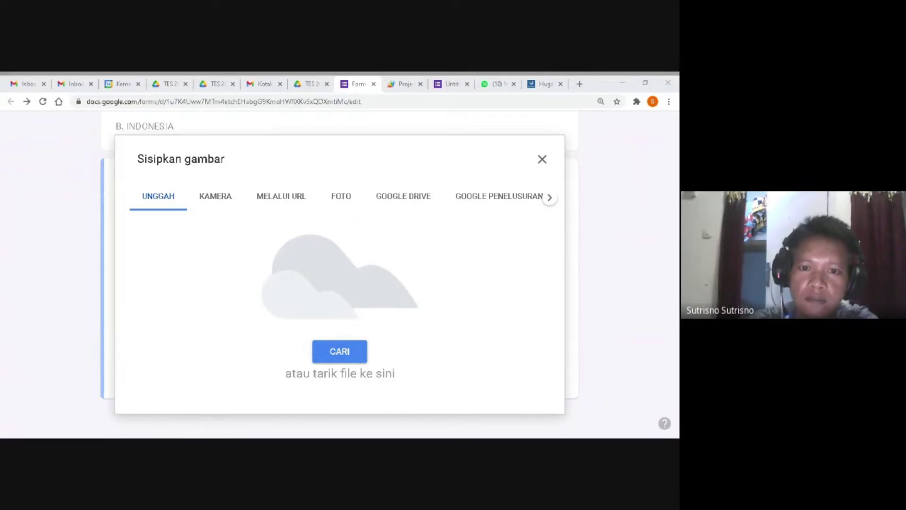
{"action": "left_click", "coordinate": [268, 273]}
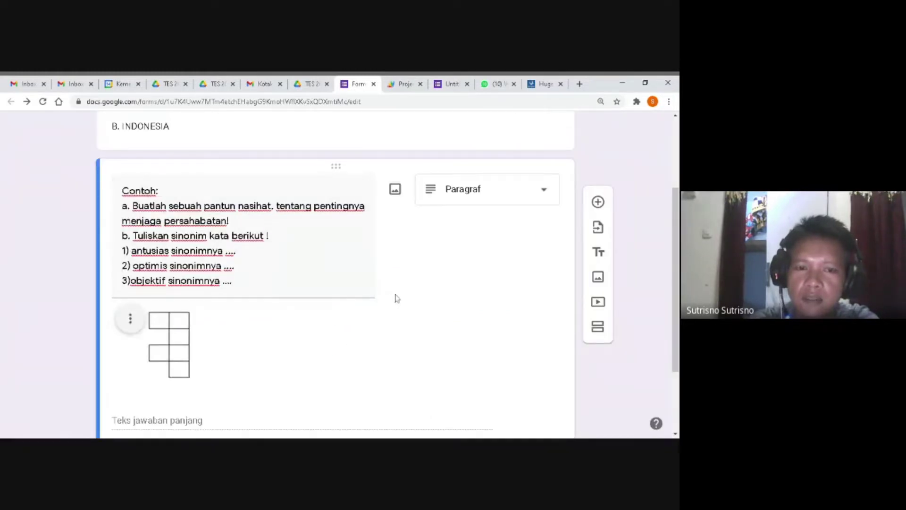
Examine how the uploaded image sits between the first question's text and its long-answer field.
{"action": "scroll", "coordinate": [396, 299], "scroll_direction": "down", "scroll_amount": 2}
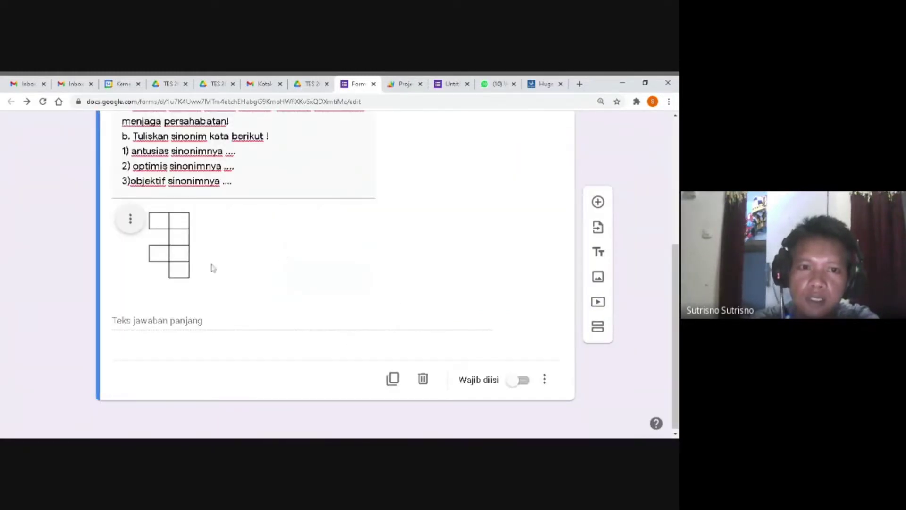
{"action": "scroll", "coordinate": [210, 253], "scroll_direction": "up", "scroll_amount": 1}
{"action": "key", "text": "ctrl+a"}
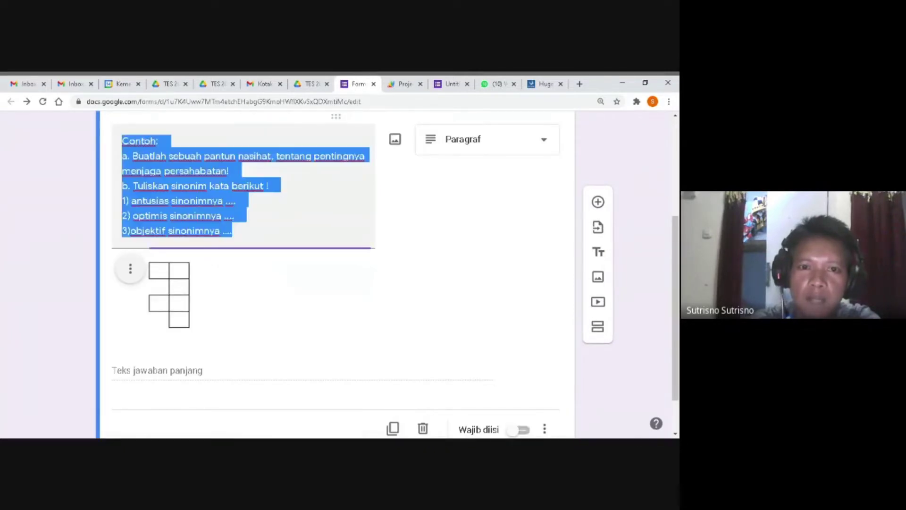
{"action": "left_click", "coordinate": [325, 299]}
{"action": "scroll", "coordinate": [325, 298], "scroll_direction": "down", "scroll_amount": 1}
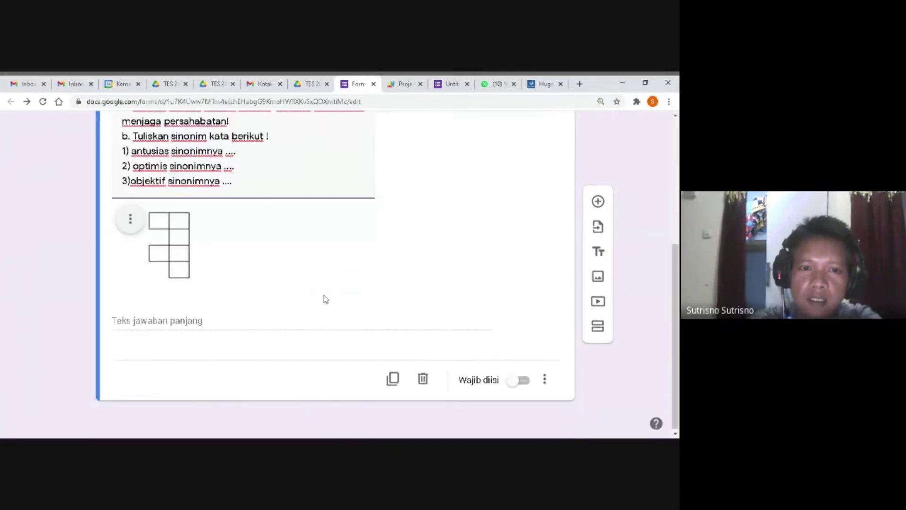
{"action": "scroll", "coordinate": [325, 299], "scroll_direction": "up", "scroll_amount": 1}
{"action": "scroll", "coordinate": [325, 299], "scroll_direction": "down", "scroll_amount": 1}
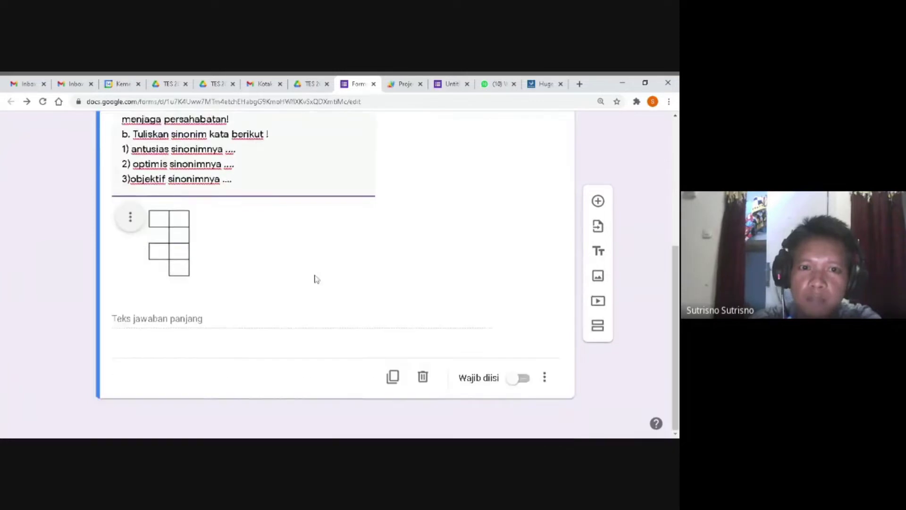
{"action": "scroll", "coordinate": [314, 278], "scroll_direction": "up", "scroll_amount": 2}
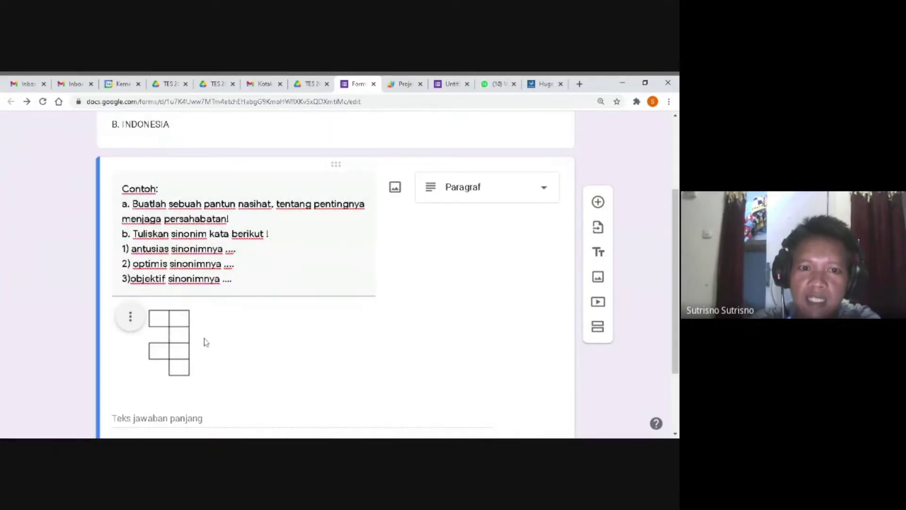
Inspect the box image's label and its placement directly below the first question's last line of text.
{"action": "key", "text": "ctrl+a"}
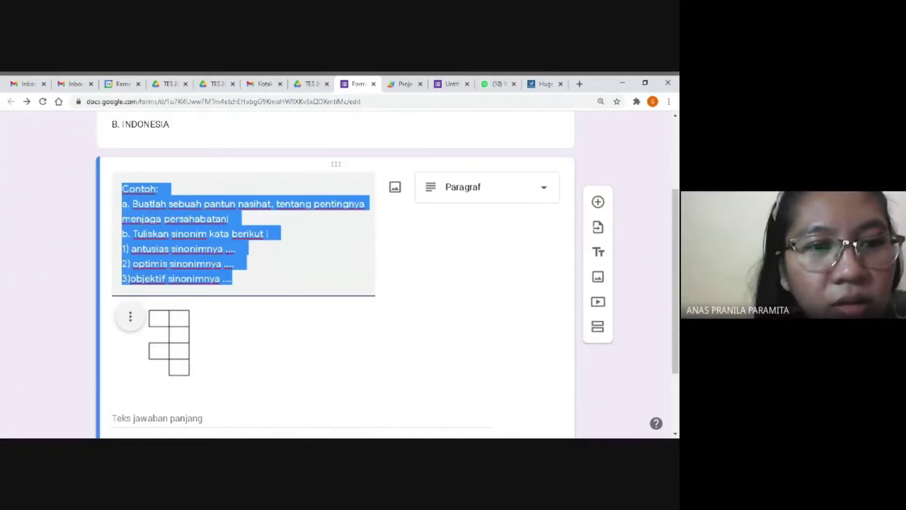
{"action": "left_click", "coordinate": [283, 279]}
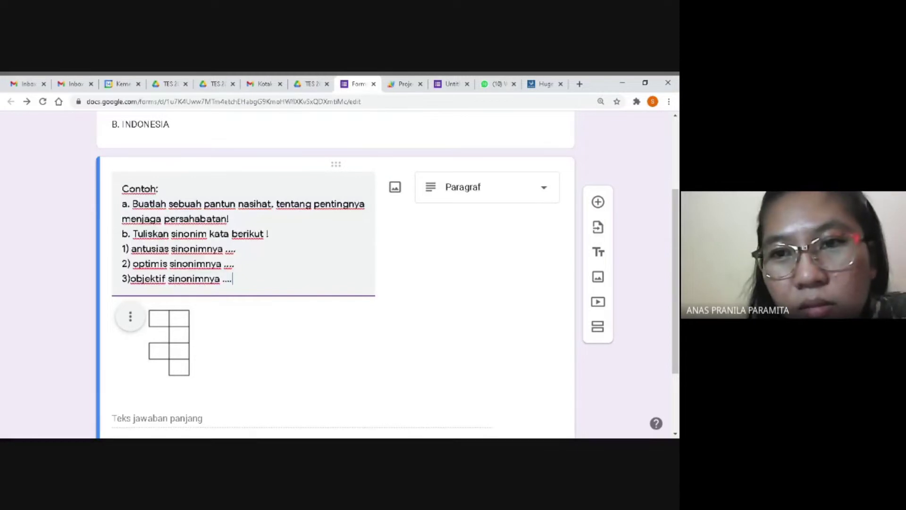
{"action": "scroll", "coordinate": [252, 252], "scroll_direction": "down", "scroll_amount": 1}
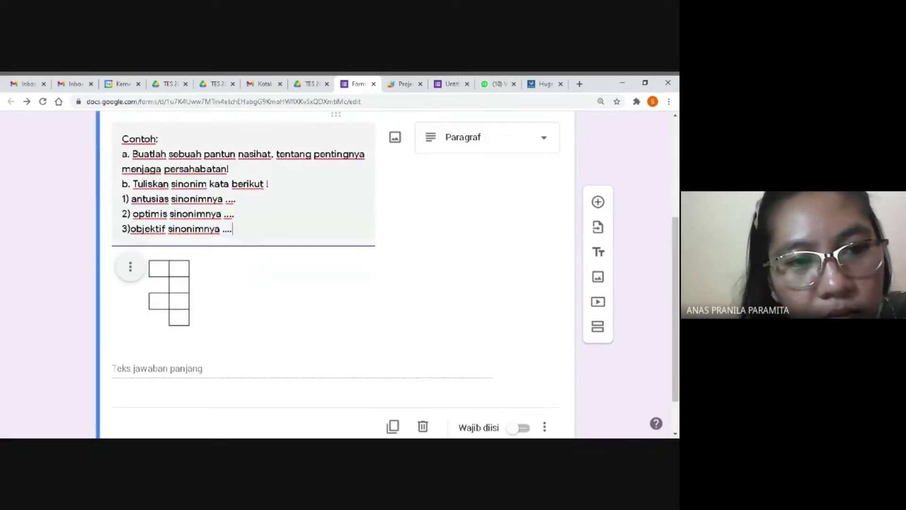
{"action": "scroll", "coordinate": [203, 274], "scroll_direction": "down", "scroll_amount": 1}
{"action": "scroll", "coordinate": [215, 236], "scroll_direction": "up", "scroll_amount": 2}
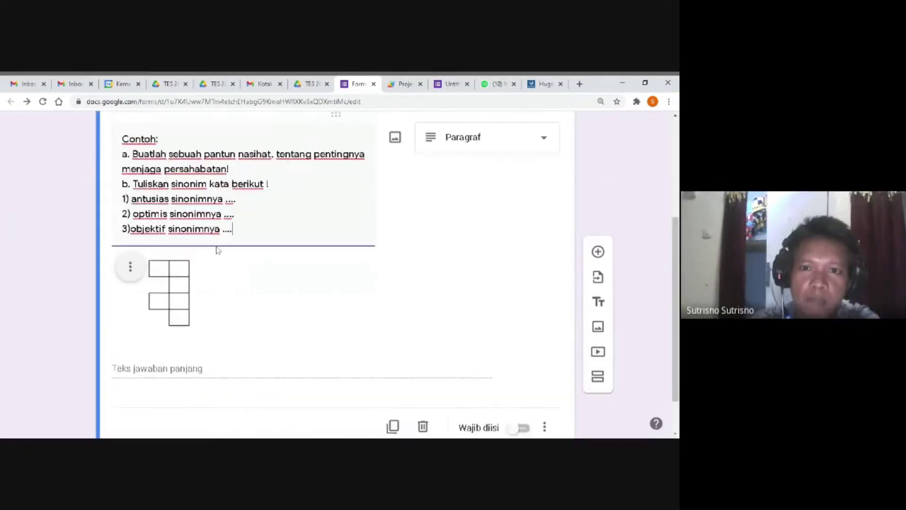
{"action": "left_click", "coordinate": [192, 330]}
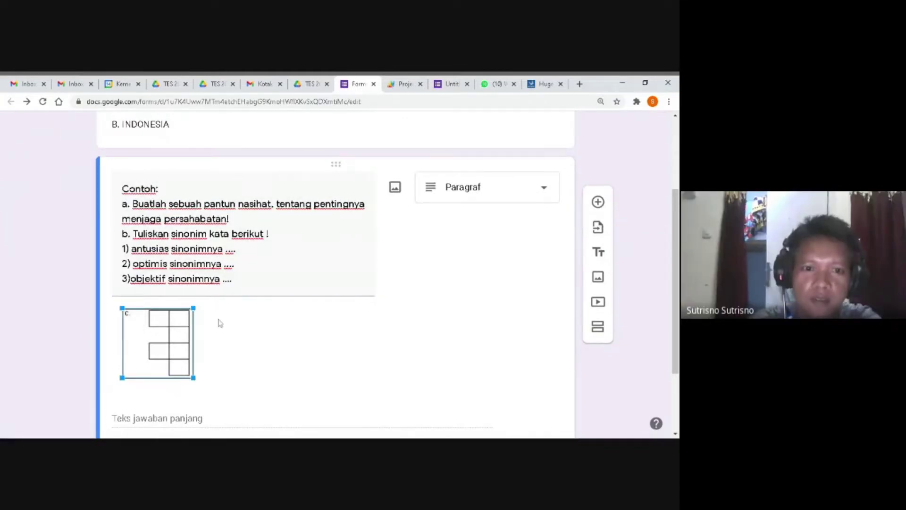
{"action": "scroll", "coordinate": [203, 317], "scroll_direction": "down", "scroll_amount": 2}
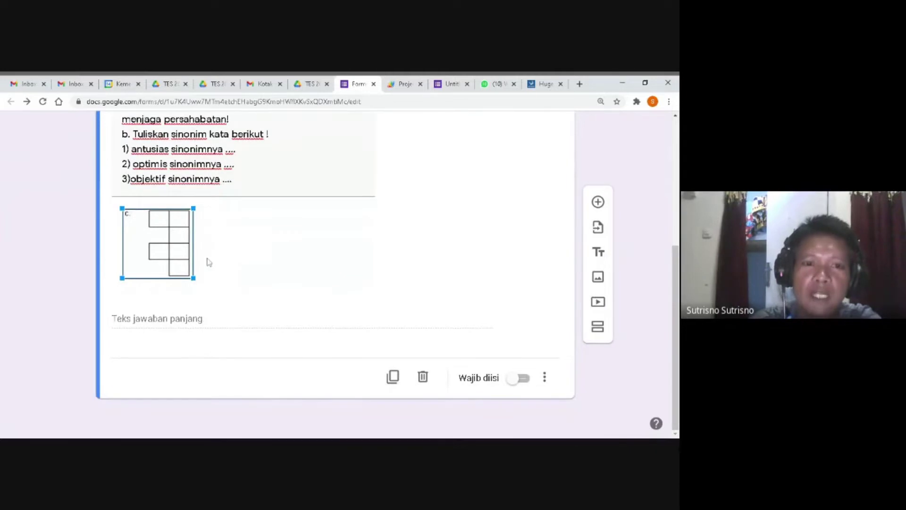
{"action": "scroll", "coordinate": [181, 248], "scroll_direction": "up", "scroll_amount": 2}
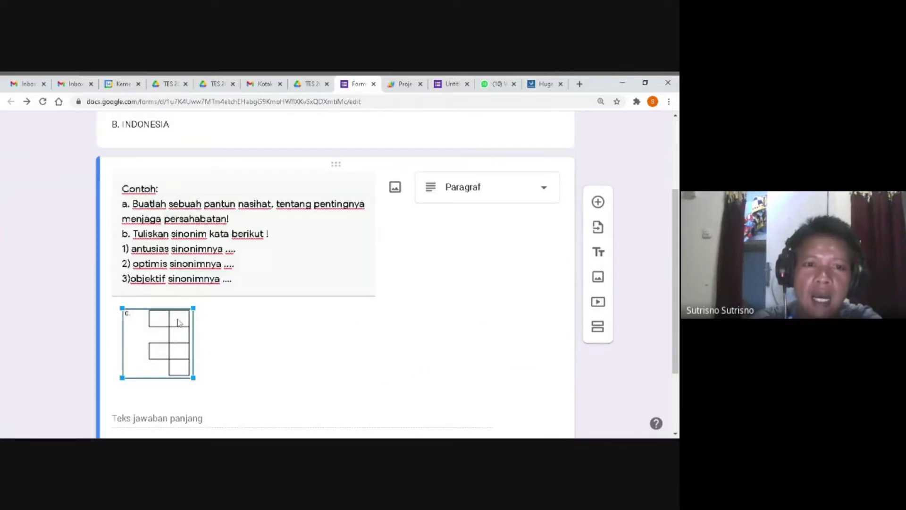
{"action": "scroll", "coordinate": [178, 322], "scroll_direction": "down", "scroll_amount": 2}
{"action": "scroll", "coordinate": [246, 260], "scroll_direction": "up", "scroll_amount": 2}
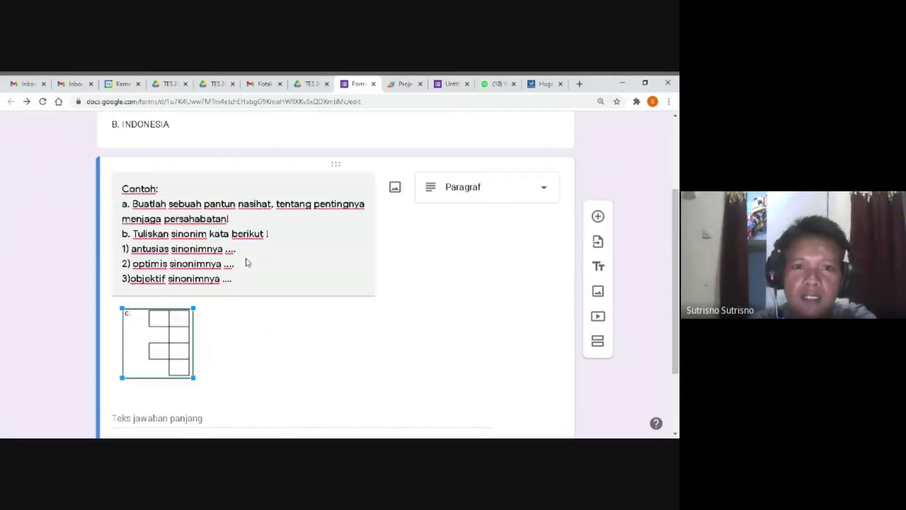
{"action": "scroll", "coordinate": [245, 259], "scroll_direction": "down", "scroll_amount": 2}
{"action": "scroll", "coordinate": [245, 272], "scroll_direction": "up", "scroll_amount": 2}
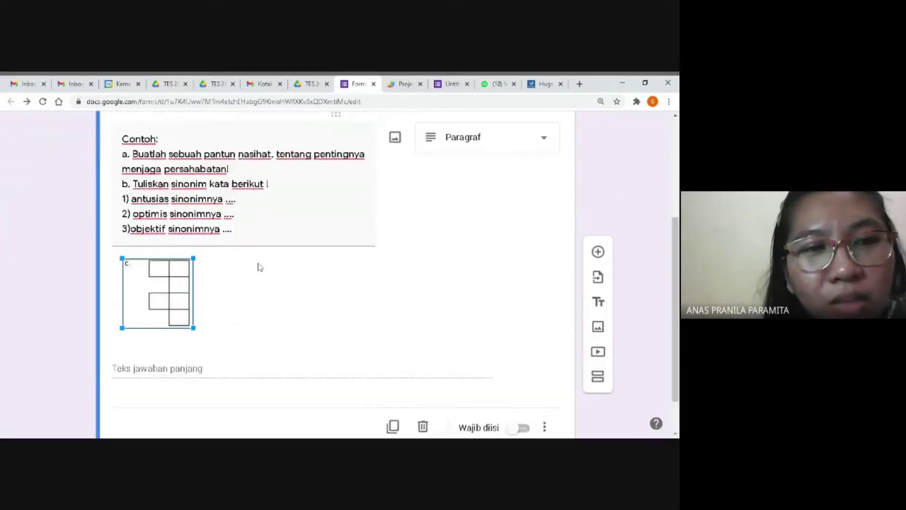
{"action": "left_click", "coordinate": [257, 265]}
{"action": "key", "text": "ctrl+a"}
{"action": "left_click", "coordinate": [233, 279]}
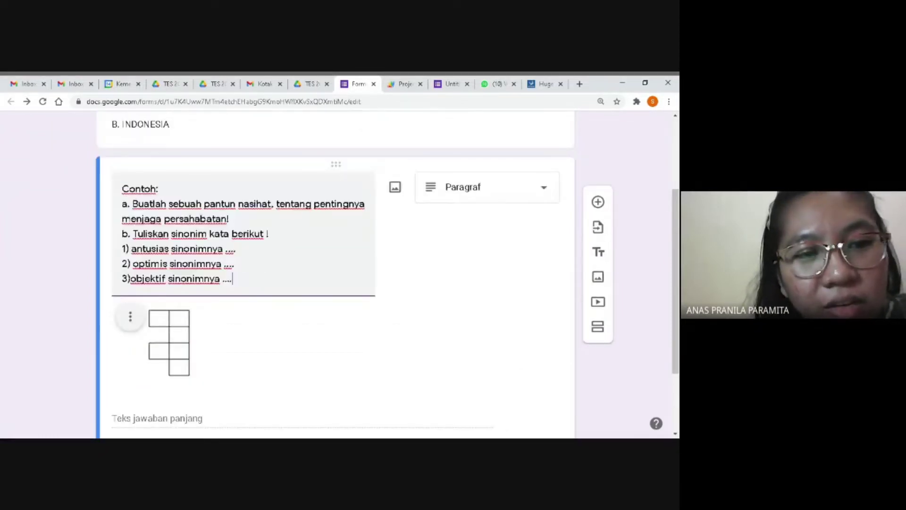
{"action": "key", "text": "shift+Home"}
{"action": "left_click", "coordinate": [232, 279]}
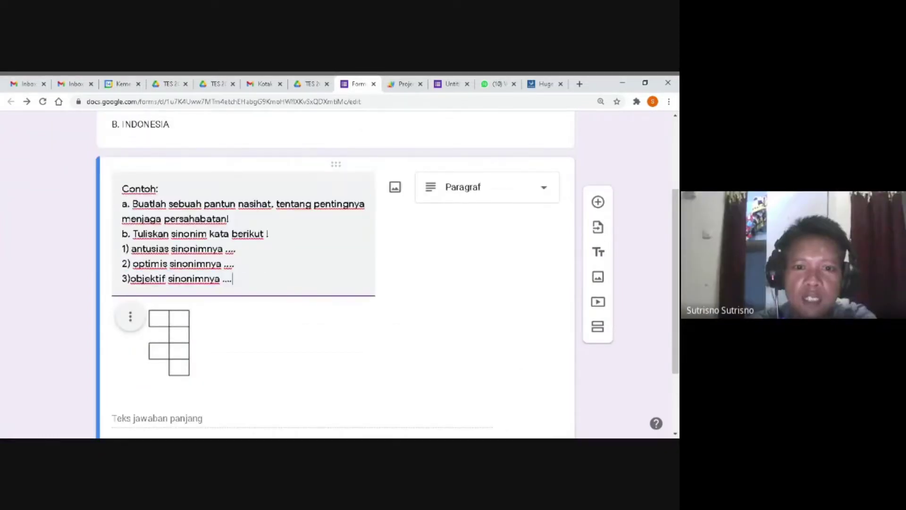
{"action": "key", "text": "alt+Tab"}
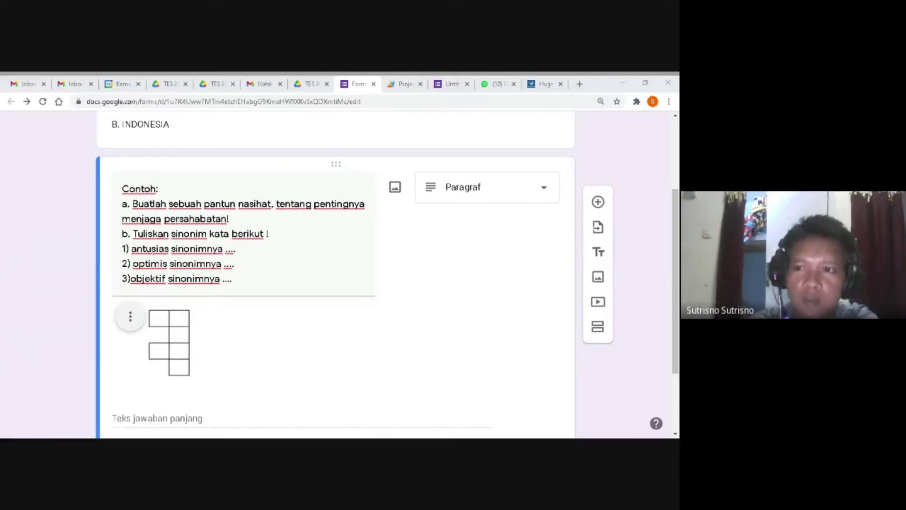
Insert a space between "3)" and "objektif" in the first question's text.
{"action": "left_click", "coordinate": [255, 271]}
{"action": "scroll", "coordinate": [255, 272], "scroll_direction": "down", "scroll_amount": 2}
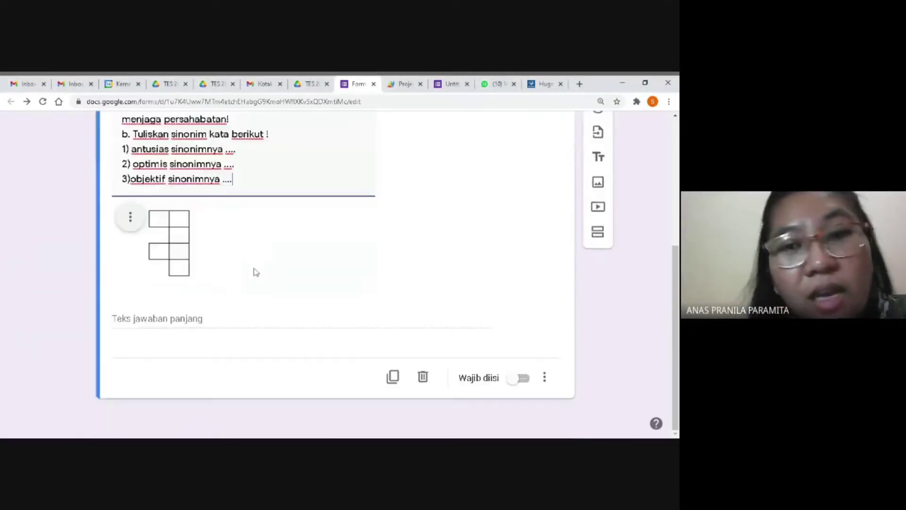
{"action": "scroll", "coordinate": [254, 270], "scroll_direction": "up", "scroll_amount": 3}
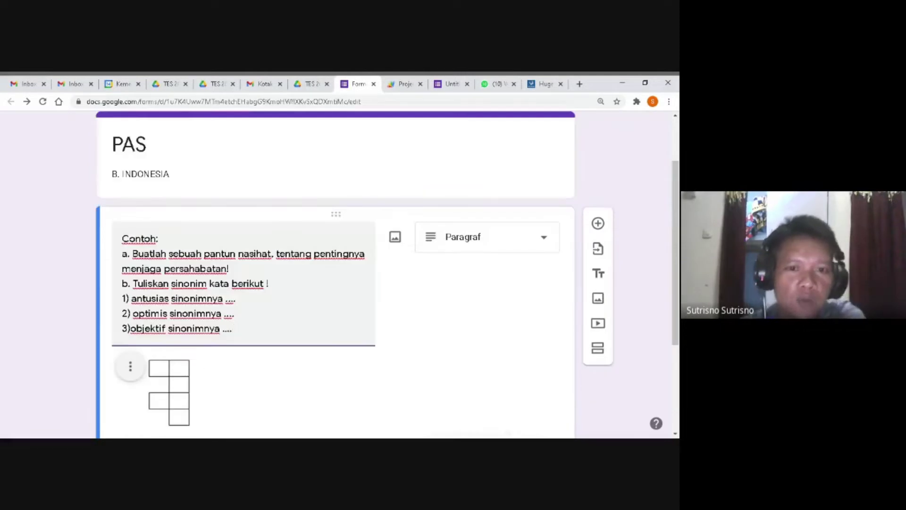
{"action": "scroll", "coordinate": [179, 198], "scroll_direction": "down", "scroll_amount": 2}
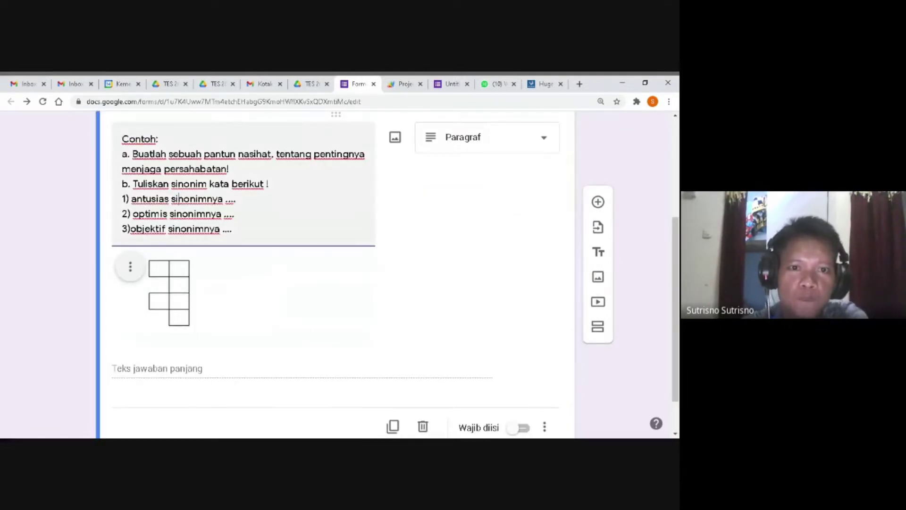
{"action": "scroll", "coordinate": [387, 273], "scroll_direction": "up", "scroll_amount": 1}
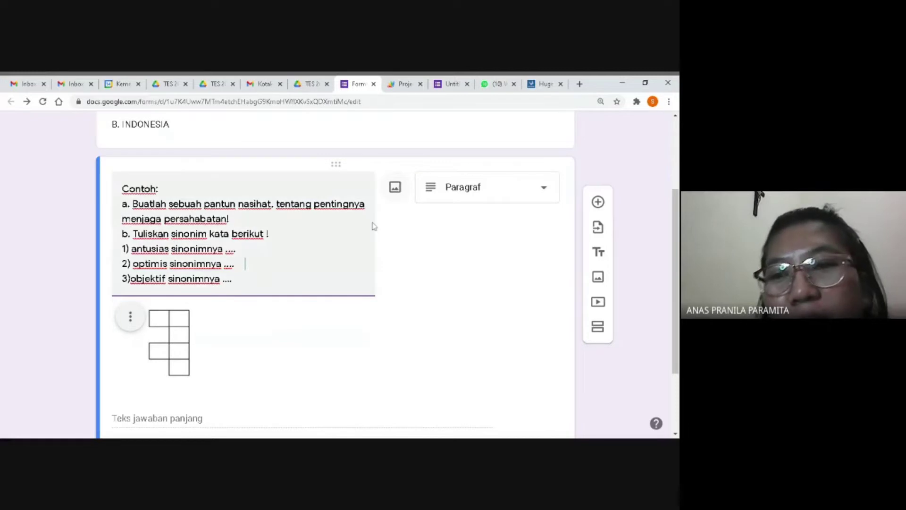
{"action": "scroll", "coordinate": [387, 273], "scroll_direction": "down", "scroll_amount": 1}
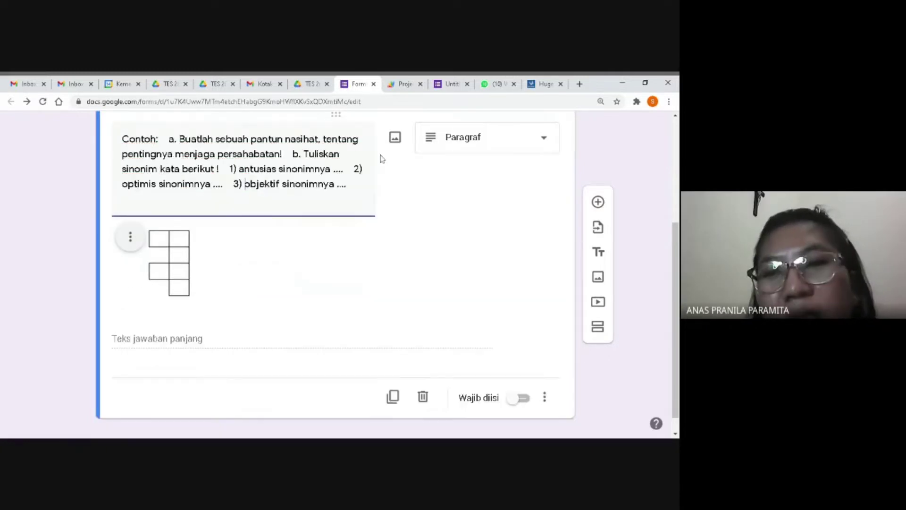
{"action": "scroll", "coordinate": [313, 225], "scroll_direction": "up", "scroll_amount": 2}
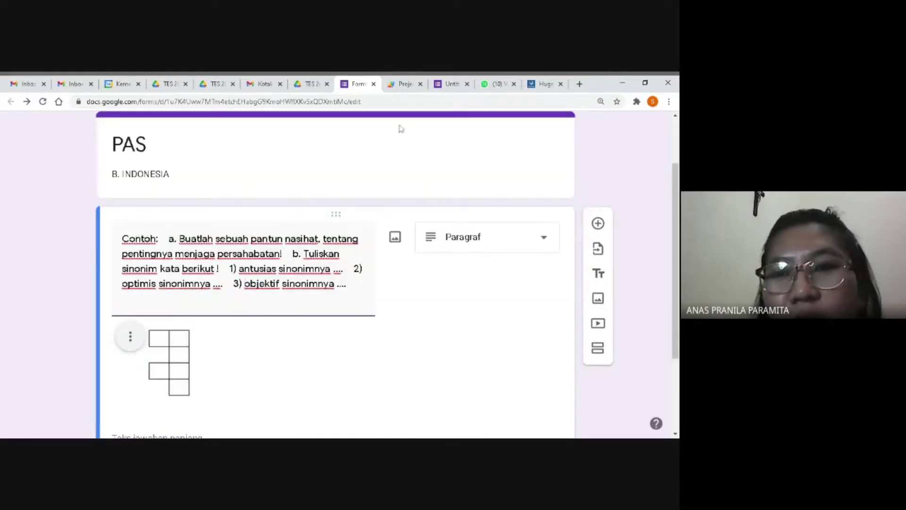
Switch to the Apps Script project and run the addLineBreaks function again on the form.
{"action": "key", "text": "ctrl+Tab"}
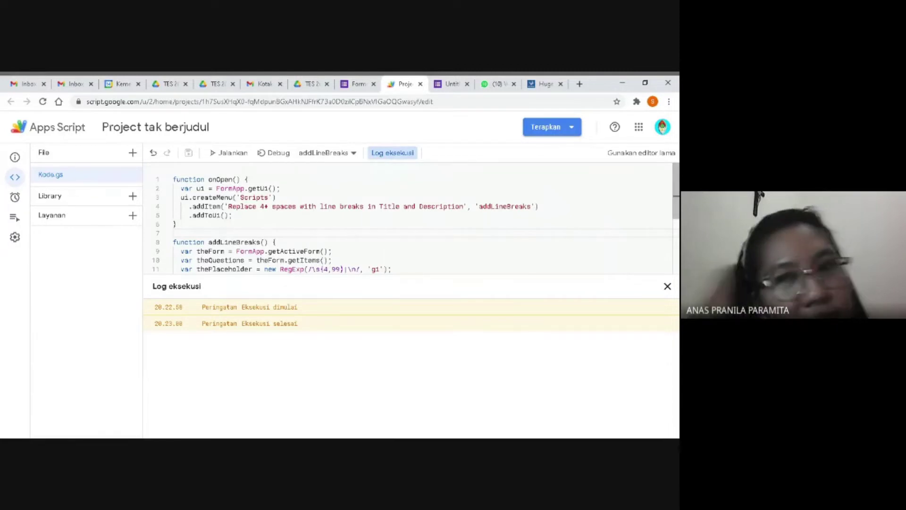
{"action": "scroll", "coordinate": [363, 217], "scroll_direction": "down", "scroll_amount": 3}
{"action": "scroll", "coordinate": [407, 217], "scroll_direction": "down", "scroll_amount": 2}
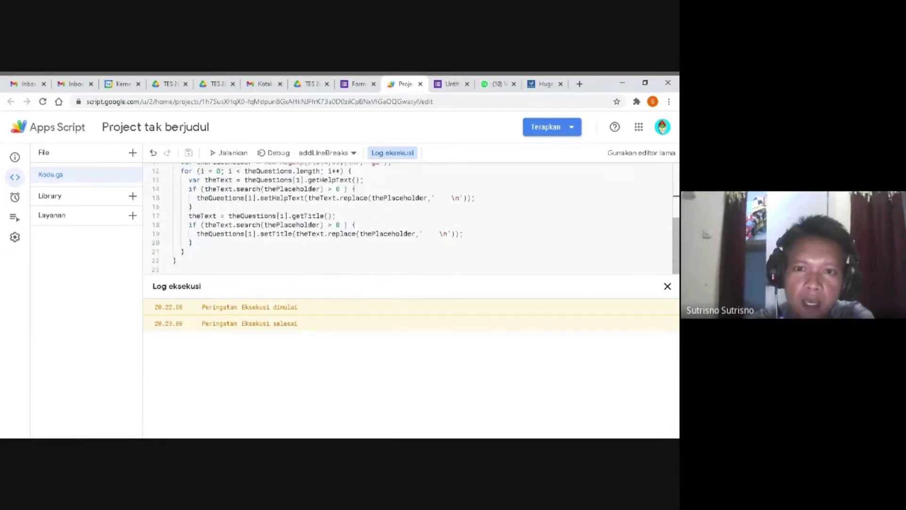
{"action": "scroll", "coordinate": [408, 217], "scroll_direction": "up", "scroll_amount": 4}
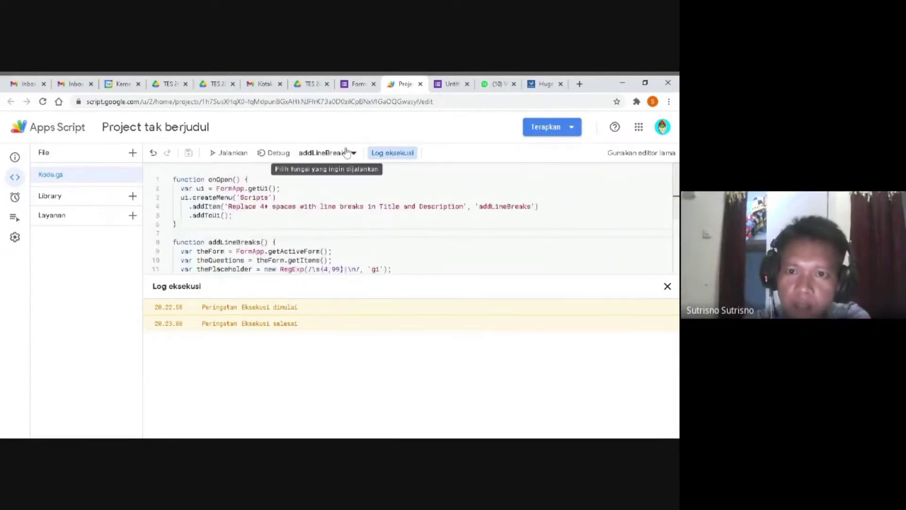
{"action": "left_click", "coordinate": [226, 152]}
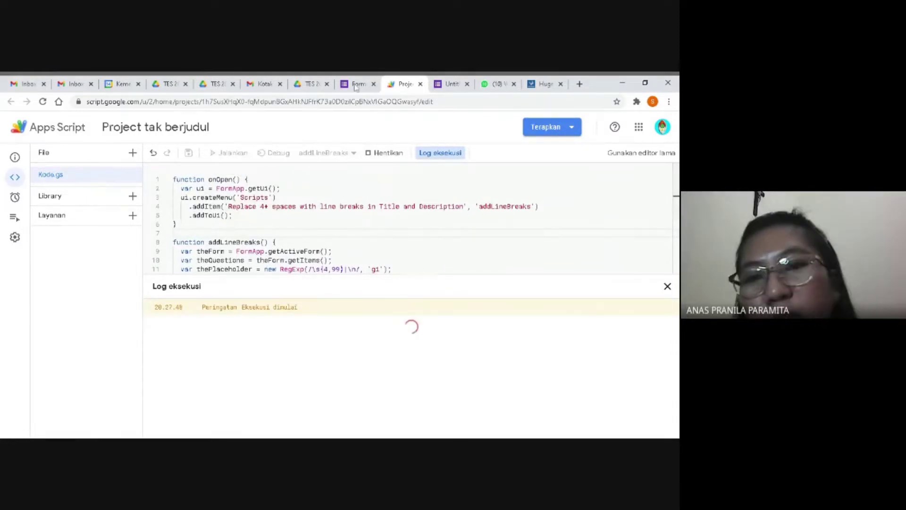
Return to the PAS form editor and check the line breaks in the first question's text.
{"action": "key", "text": "ctrl+shift+Tab"}
{"action": "scroll", "coordinate": [183, 290], "scroll_direction": "down", "scroll_amount": 3}
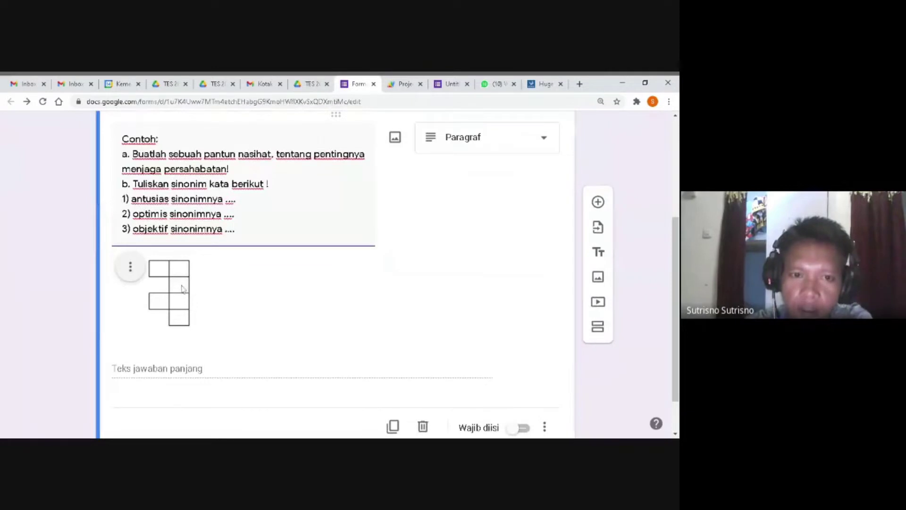
{"action": "scroll", "coordinate": [184, 289], "scroll_direction": "up", "scroll_amount": 2}
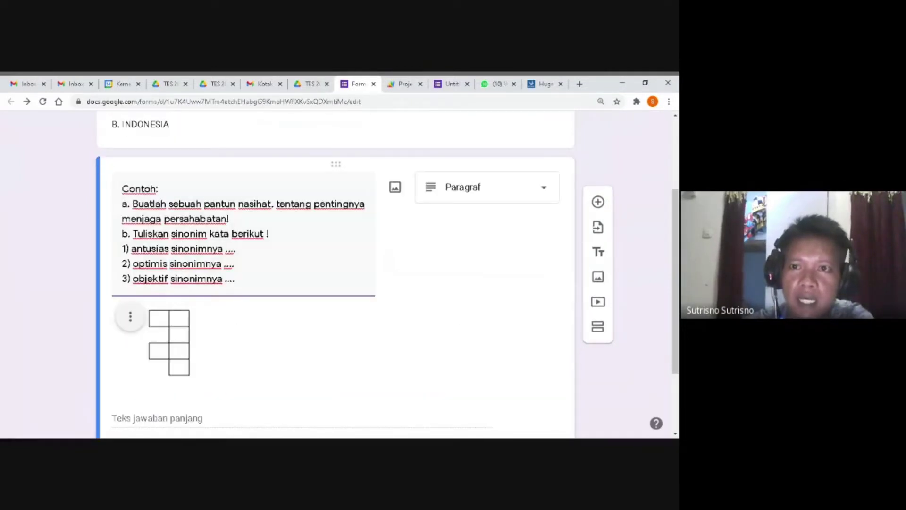
Switch to the vertex42 Unicode symbols page and examine the symbol tables from Latin characters down to Supplemental Arrows.
{"action": "left_click", "coordinate": [545, 84]}
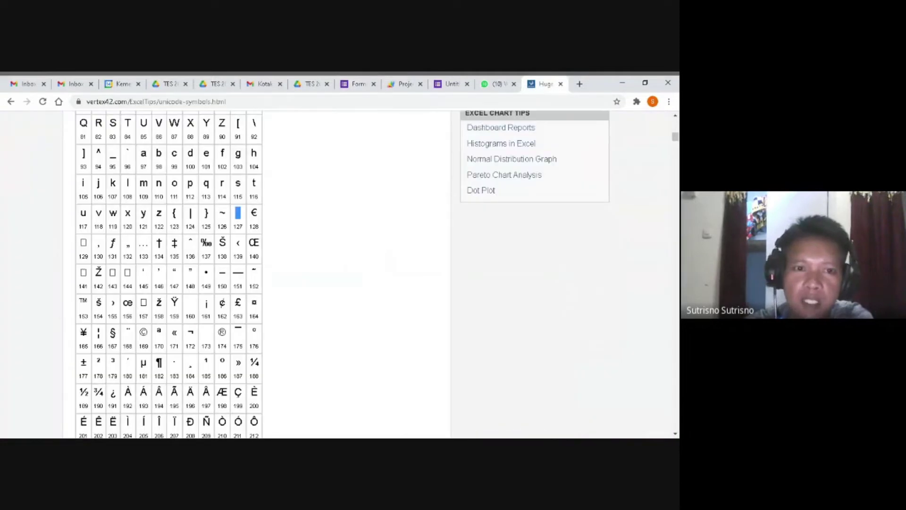
{"action": "scroll", "coordinate": [206, 242], "scroll_direction": "down", "scroll_amount": 10}
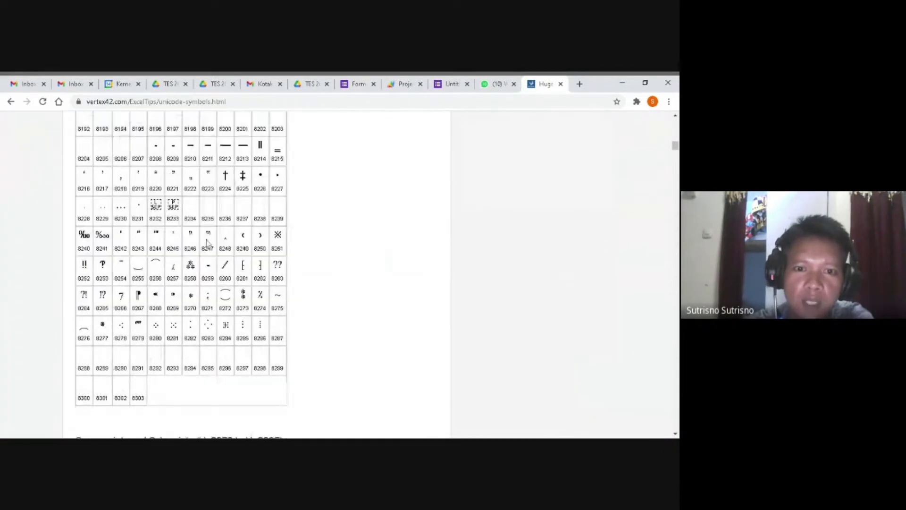
{"action": "scroll", "coordinate": [207, 242], "scroll_direction": "down", "scroll_amount": 4}
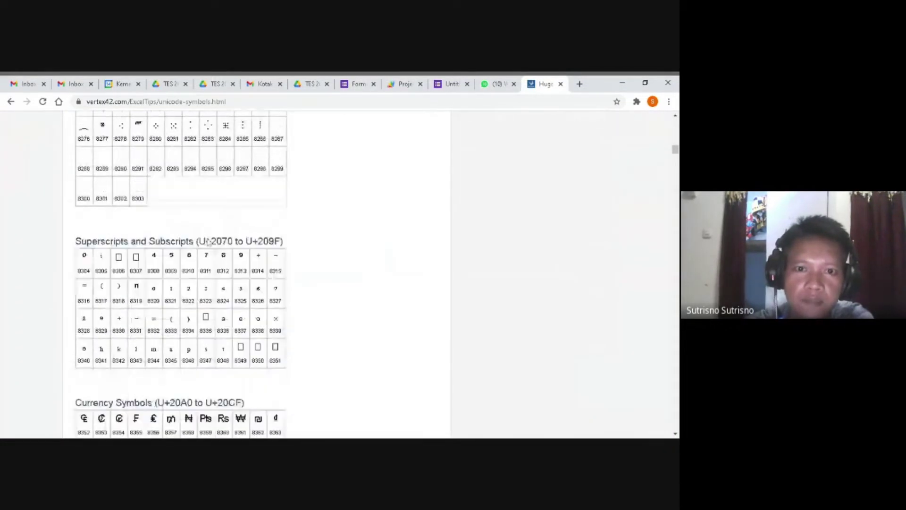
{"action": "scroll", "coordinate": [207, 242], "scroll_direction": "down", "scroll_amount": 10}
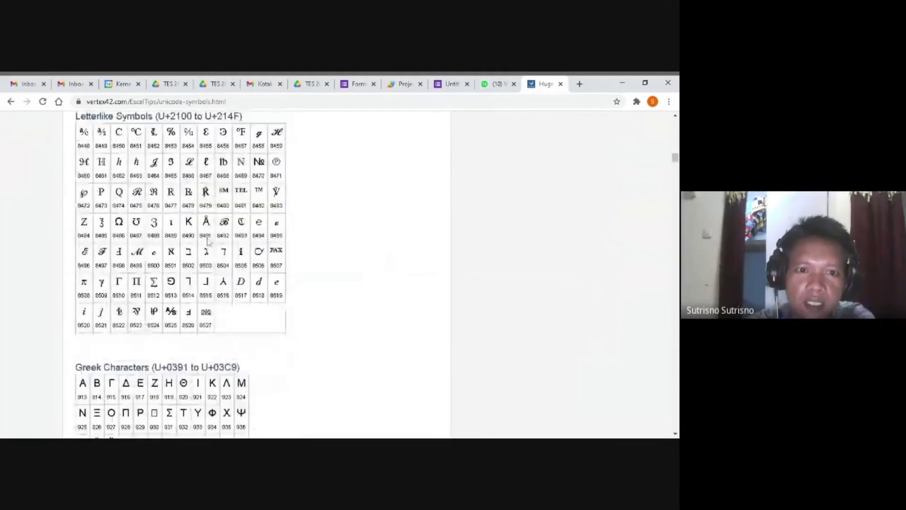
{"action": "scroll", "coordinate": [208, 241], "scroll_direction": "down", "scroll_amount": 8}
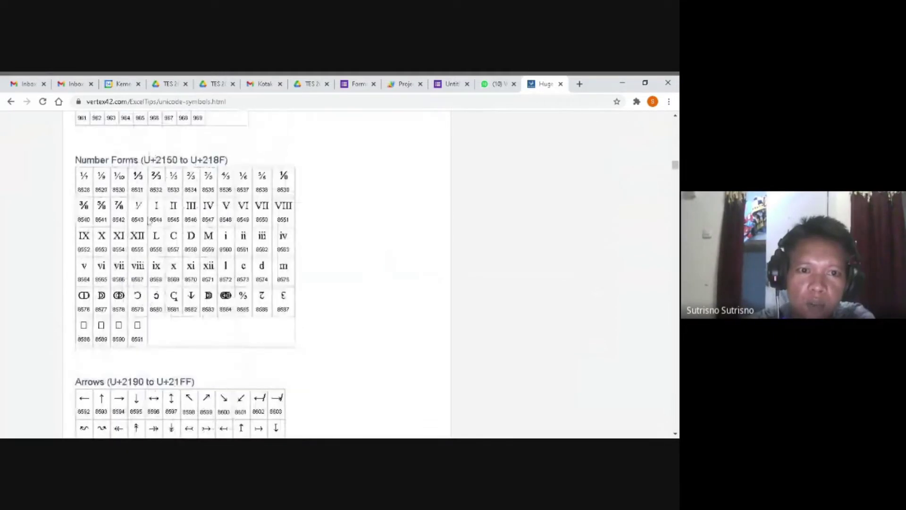
{"action": "scroll", "coordinate": [130, 212], "scroll_direction": "down", "scroll_amount": 3}
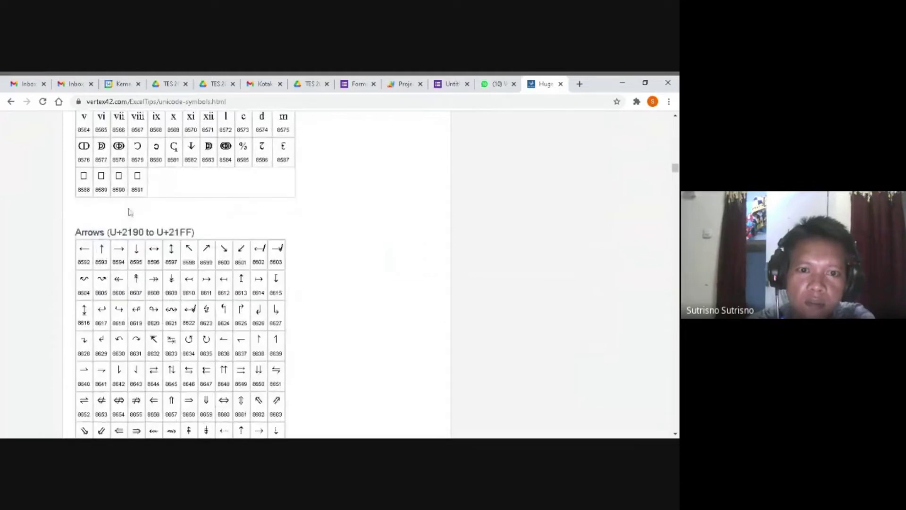
{"action": "scroll", "coordinate": [131, 212], "scroll_direction": "down", "scroll_amount": 8}
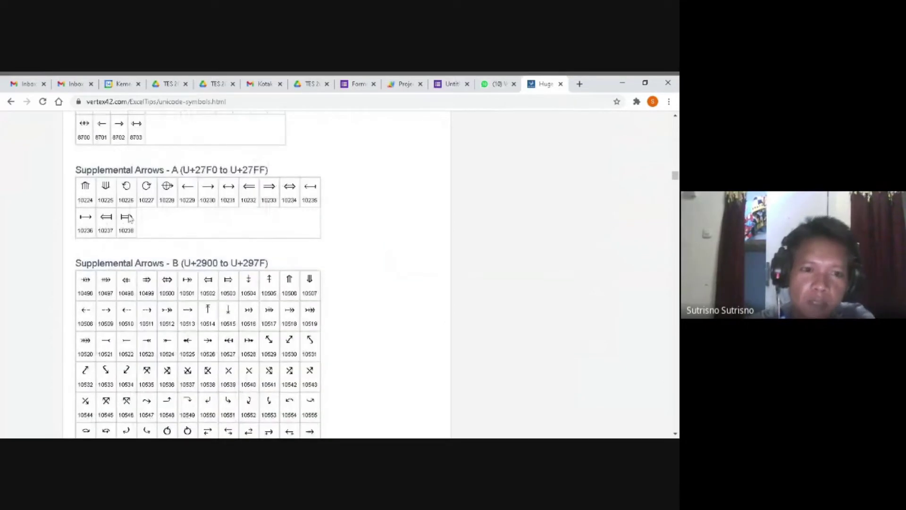
{"action": "scroll", "coordinate": [130, 218], "scroll_direction": "down", "scroll_amount": 9}
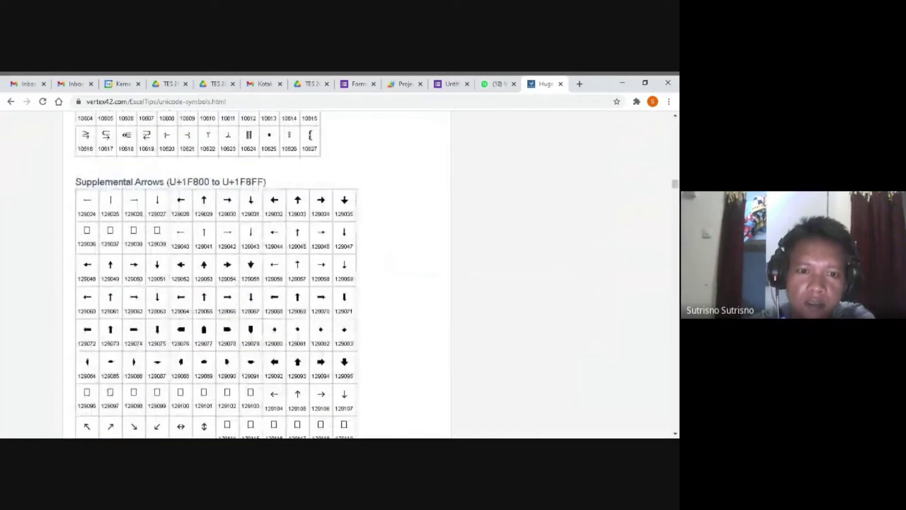
{"action": "scroll", "coordinate": [271, 192], "scroll_direction": "down", "scroll_amount": 1}
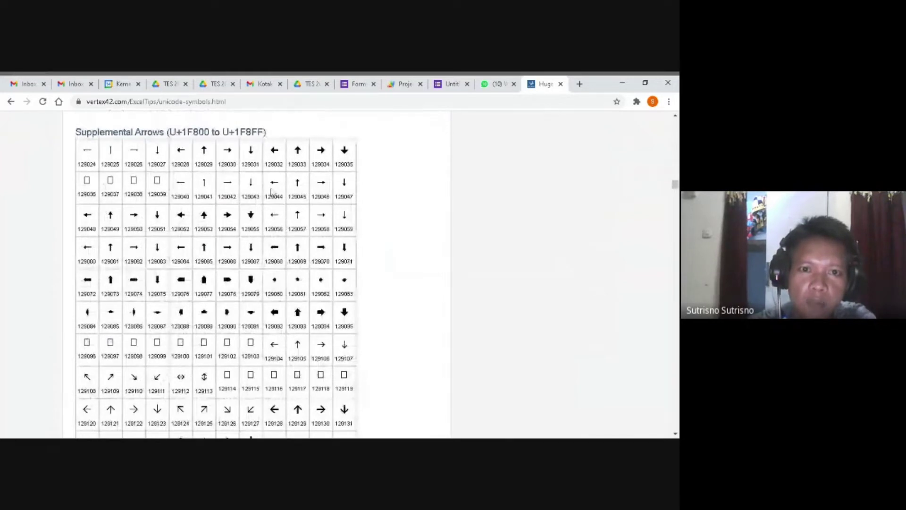
{"action": "scroll", "coordinate": [271, 191], "scroll_direction": "down", "scroll_amount": 2}
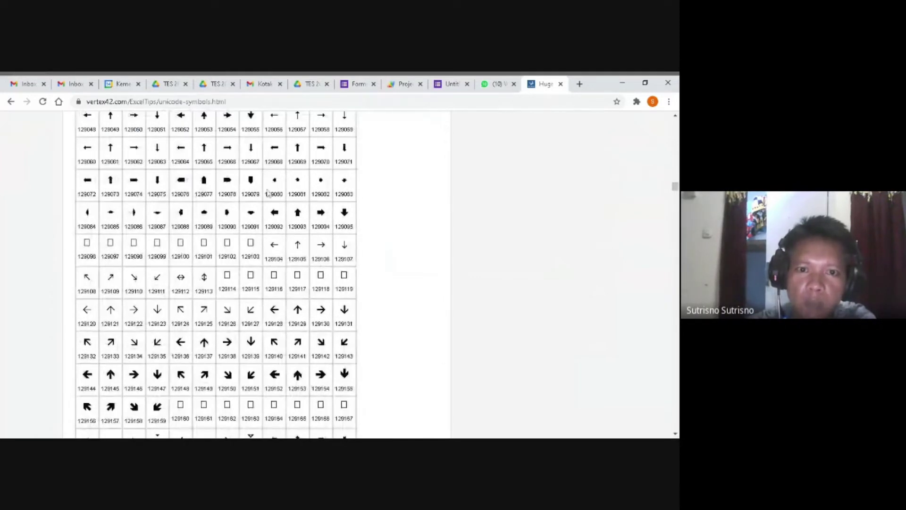
{"action": "scroll", "coordinate": [267, 191], "scroll_direction": "up", "scroll_amount": 2}
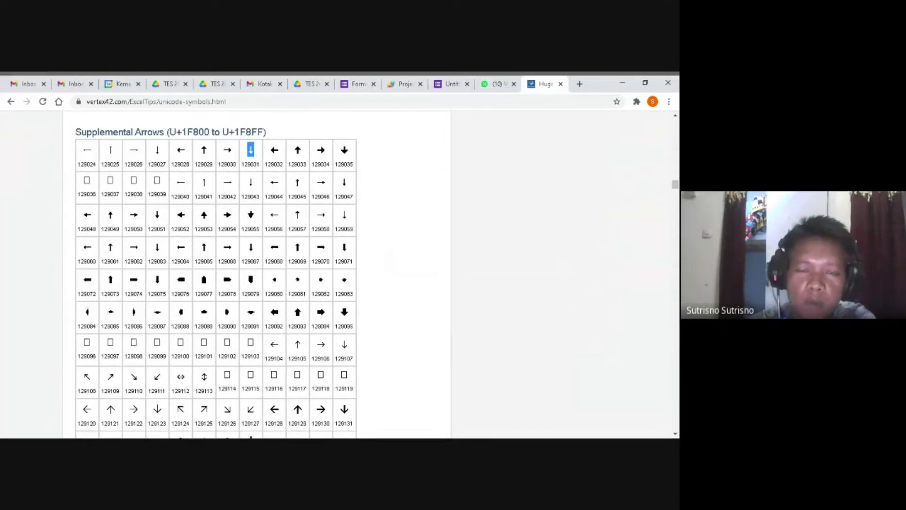
{"action": "scroll", "coordinate": [293, 284], "scroll_direction": "down", "scroll_amount": 4}
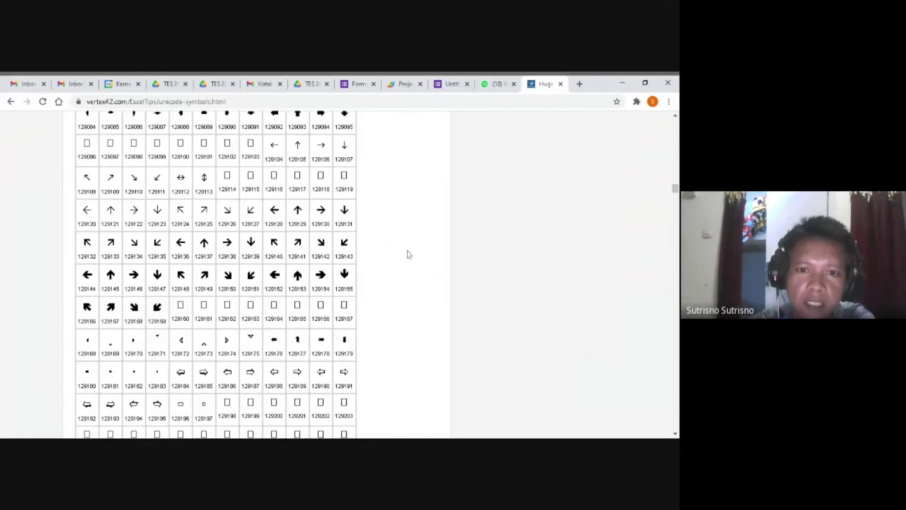
Look back through the Unicode symbol tables from the arrows up to the basic Latin characters.
{"action": "scroll", "coordinate": [409, 254], "scroll_direction": "up", "scroll_amount": 10}
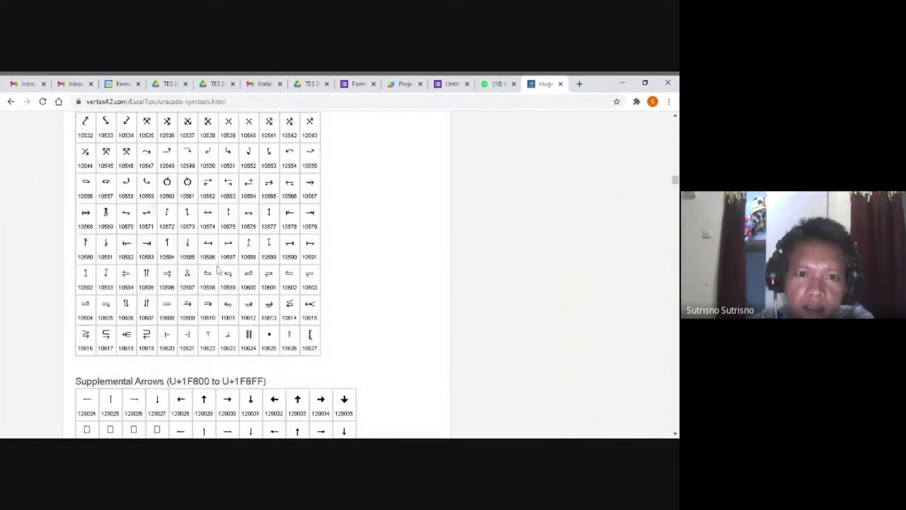
{"action": "scroll", "coordinate": [218, 270], "scroll_direction": "up", "scroll_amount": 15}
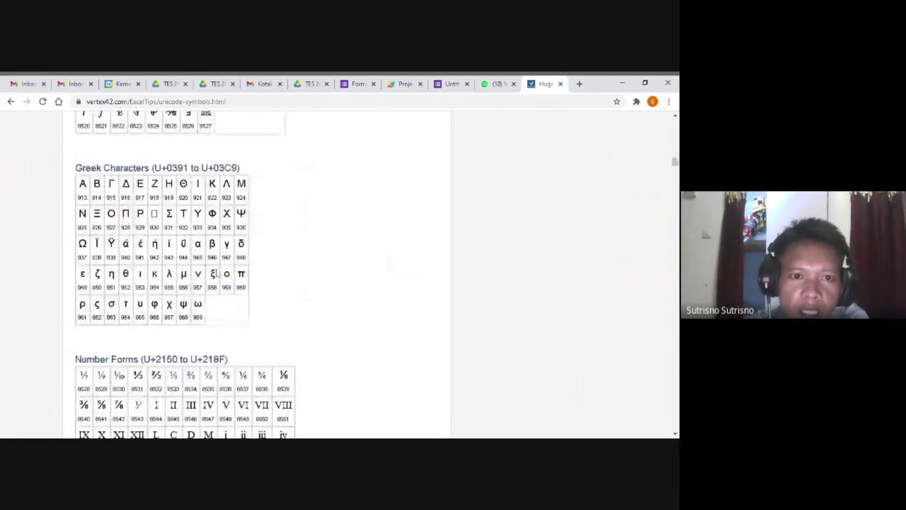
{"action": "scroll", "coordinate": [218, 270], "scroll_direction": "up", "scroll_amount": 5}
{"action": "scroll", "coordinate": [218, 270], "scroll_direction": "up", "scroll_amount": 8}
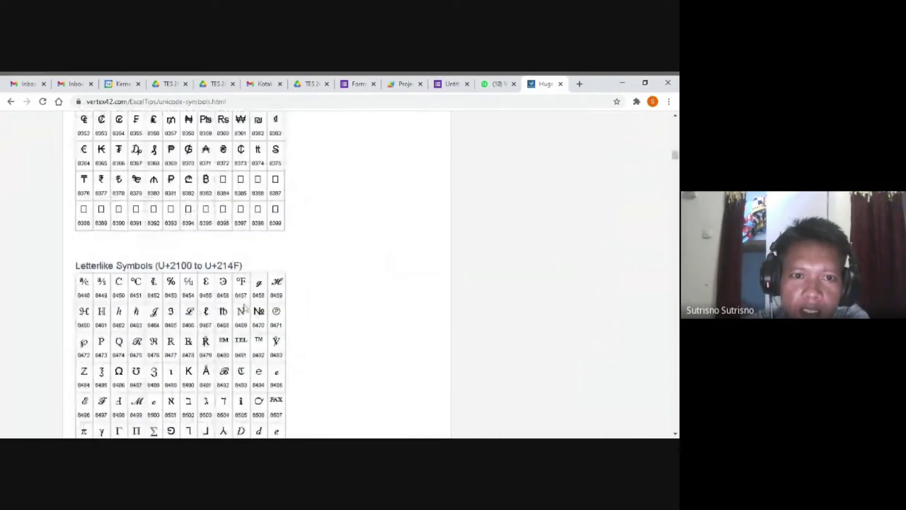
{"action": "scroll", "coordinate": [210, 279], "scroll_direction": "up", "scroll_amount": 8}
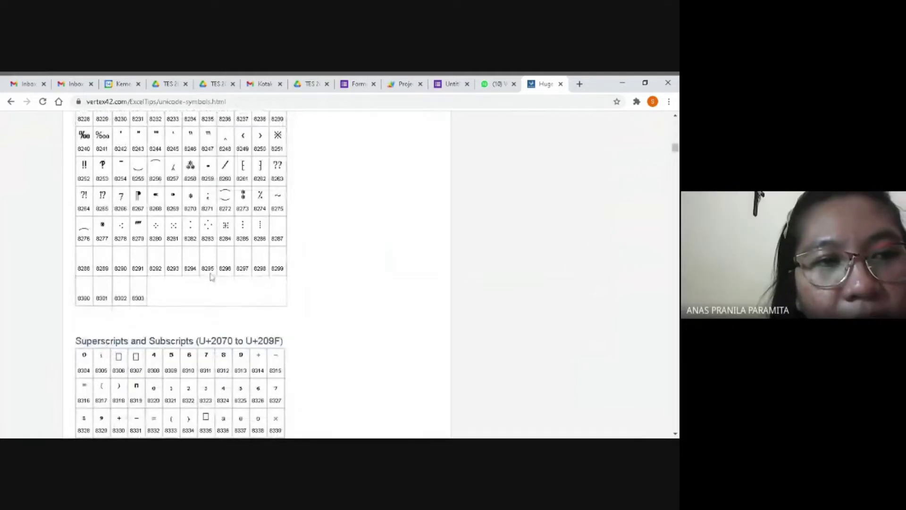
{"action": "scroll", "coordinate": [275, 183], "scroll_direction": "up", "scroll_amount": 10}
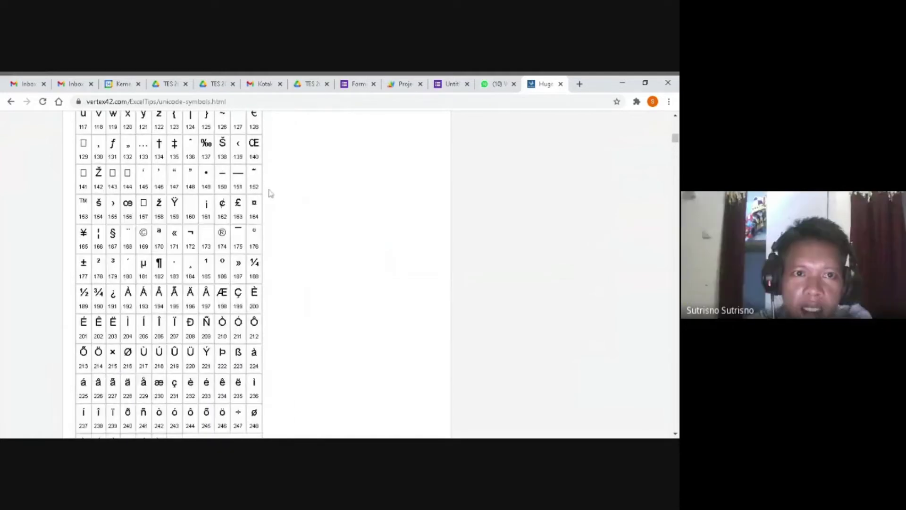
Highlight the full web address of the Unicode symbols page and look over its tables down to Greek Characters.
{"action": "double_click", "coordinate": [99, 101]}
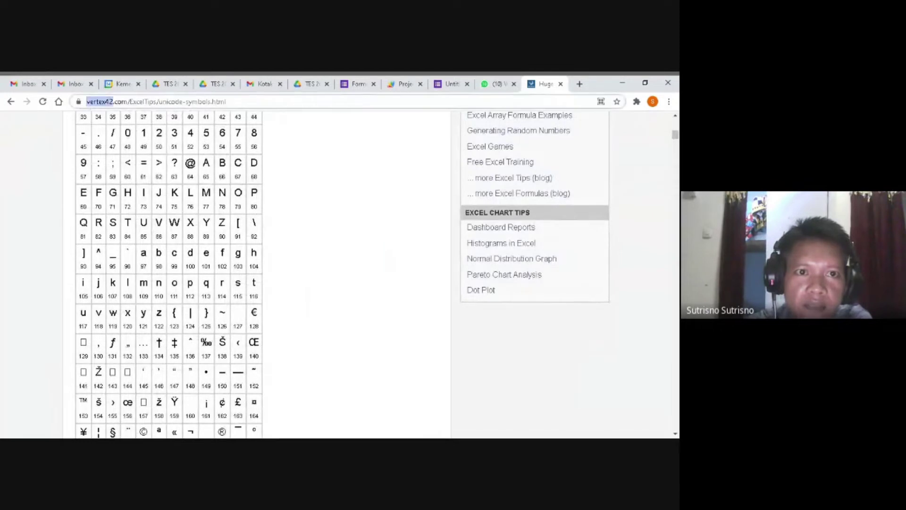
{"action": "left_click", "coordinate": [145, 103]}
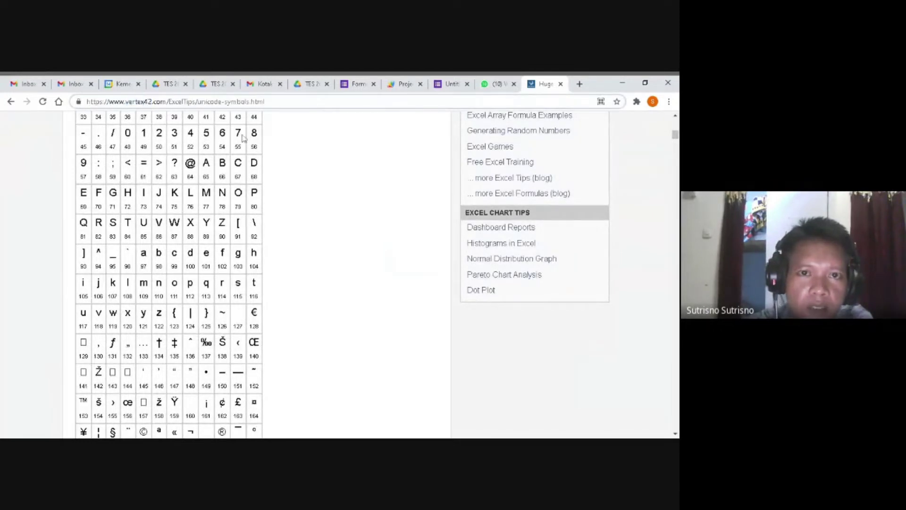
{"action": "scroll", "coordinate": [271, 238], "scroll_direction": "down", "scroll_amount": 10}
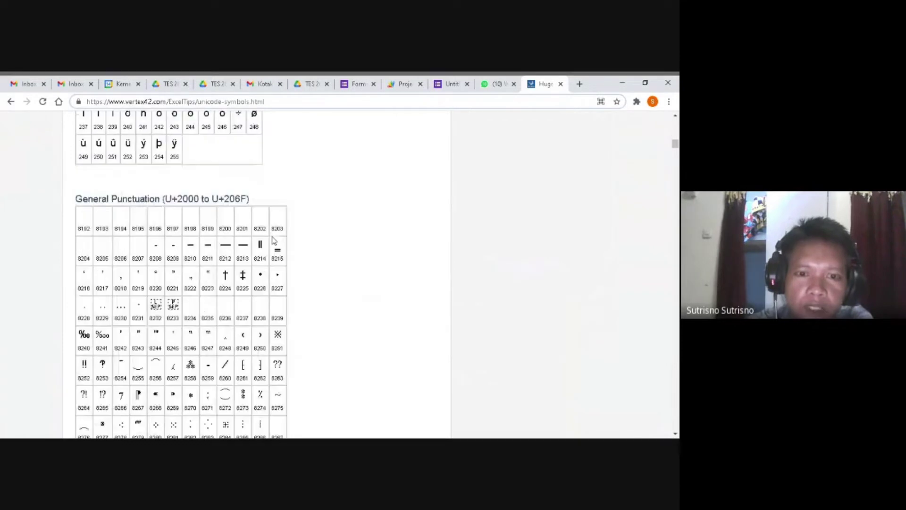
{"action": "scroll", "coordinate": [272, 239], "scroll_direction": "down", "scroll_amount": 5}
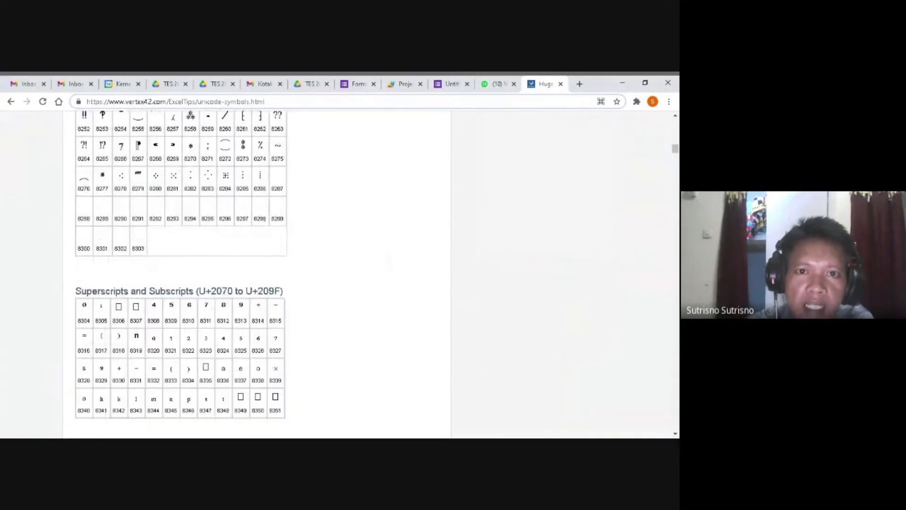
{"action": "left_click_drag", "start_coordinate": [265, 102], "coordinate": [87, 101]}
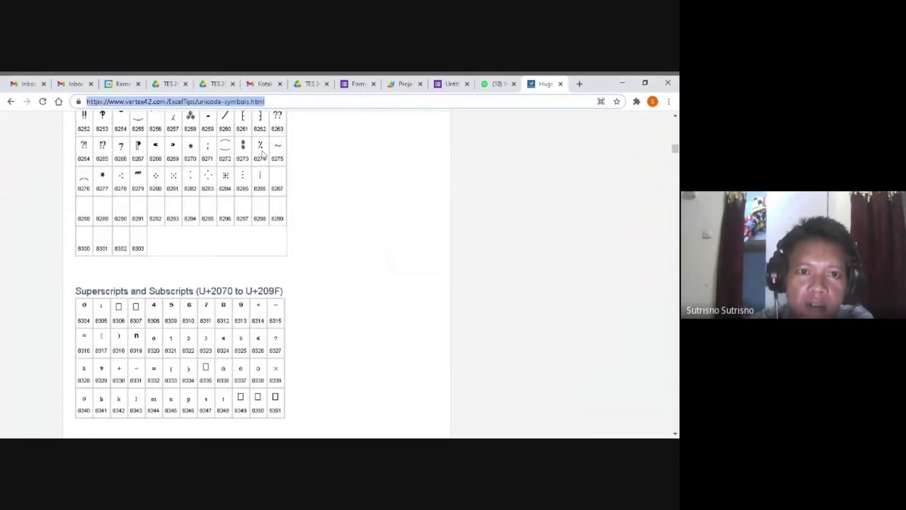
{"action": "scroll", "coordinate": [341, 239], "scroll_direction": "down", "scroll_amount": 13}
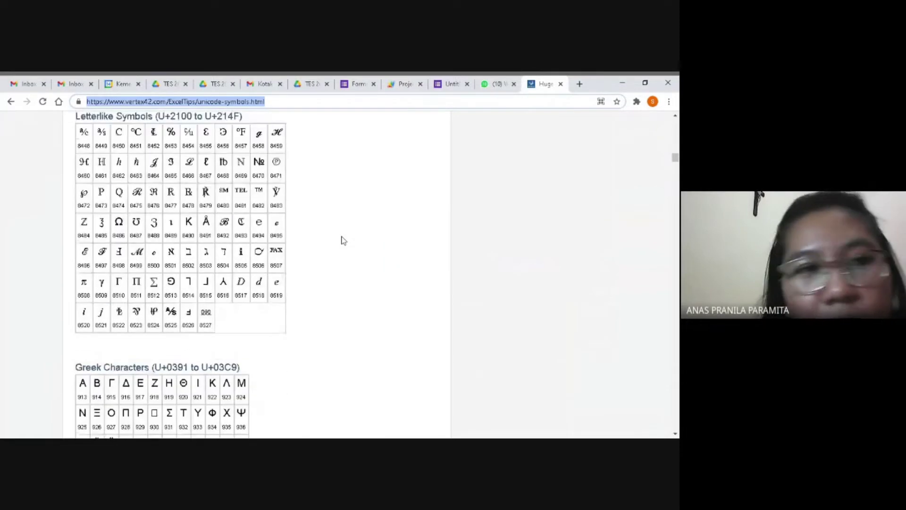
{"action": "scroll", "coordinate": [342, 240], "scroll_direction": "down", "scroll_amount": 2}
{"action": "left_click", "coordinate": [495, 156]}
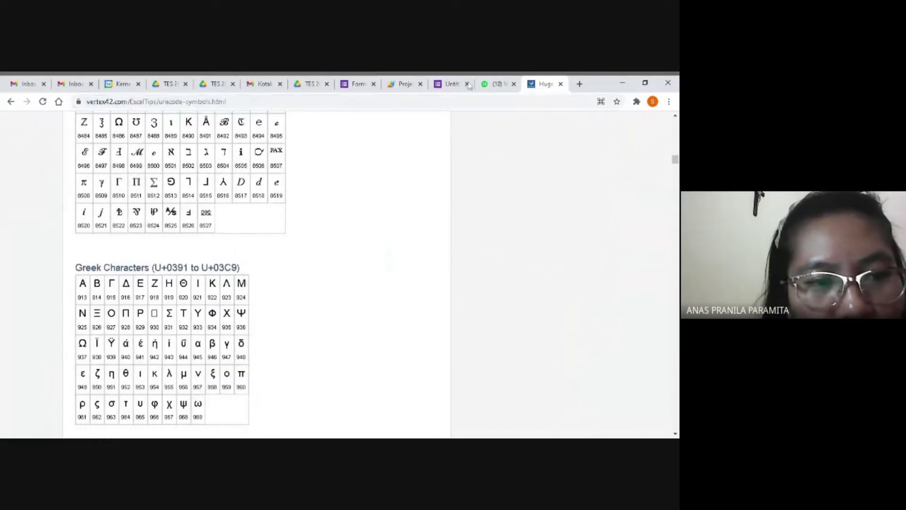
Return to the PAS form editor and examine the first question's text together with the box image below it.
{"action": "left_click", "coordinate": [358, 85]}
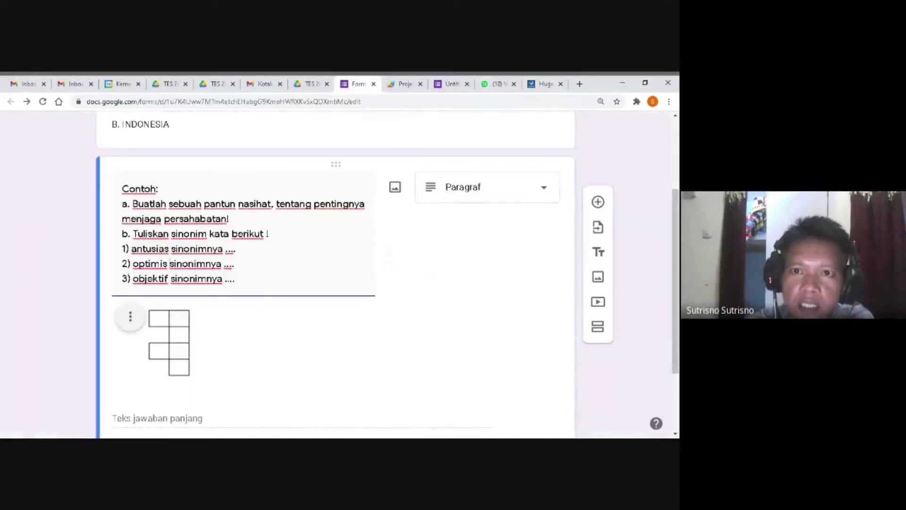
{"action": "scroll", "coordinate": [251, 334], "scroll_direction": "down", "scroll_amount": 2}
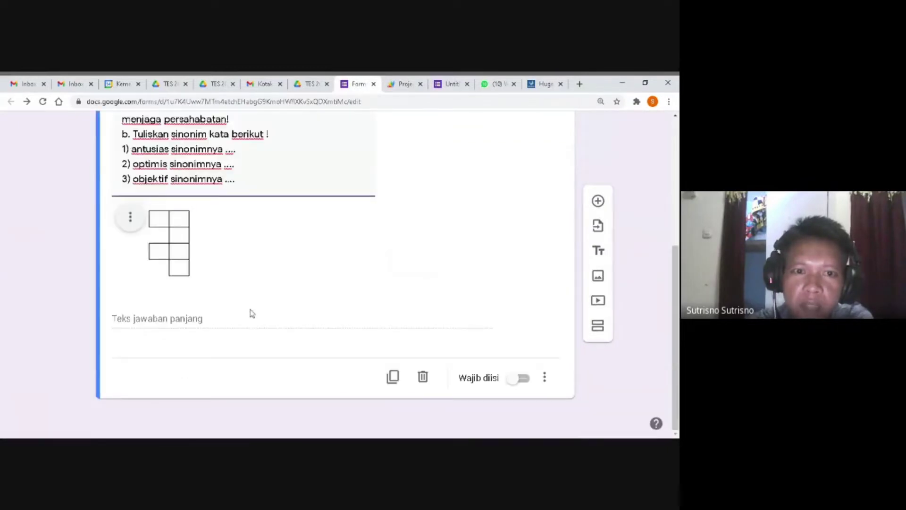
{"action": "left_click", "coordinate": [169, 243]}
{"action": "scroll", "coordinate": [169, 243], "scroll_direction": "up", "scroll_amount": 3}
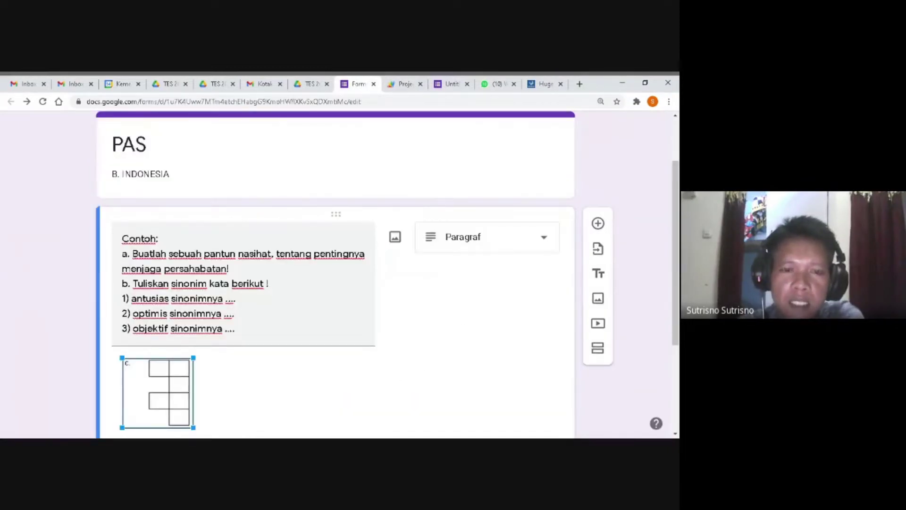
{"action": "scroll", "coordinate": [335, 274], "scroll_direction": "down", "scroll_amount": 2}
{"action": "scroll", "coordinate": [335, 274], "scroll_direction": "down", "scroll_amount": 1}
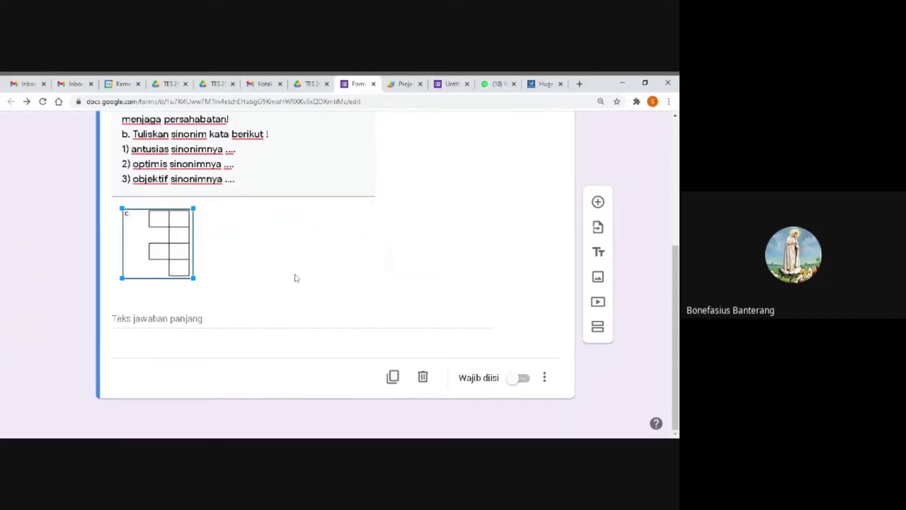
{"action": "scroll", "coordinate": [277, 249], "scroll_direction": "up", "scroll_amount": 2}
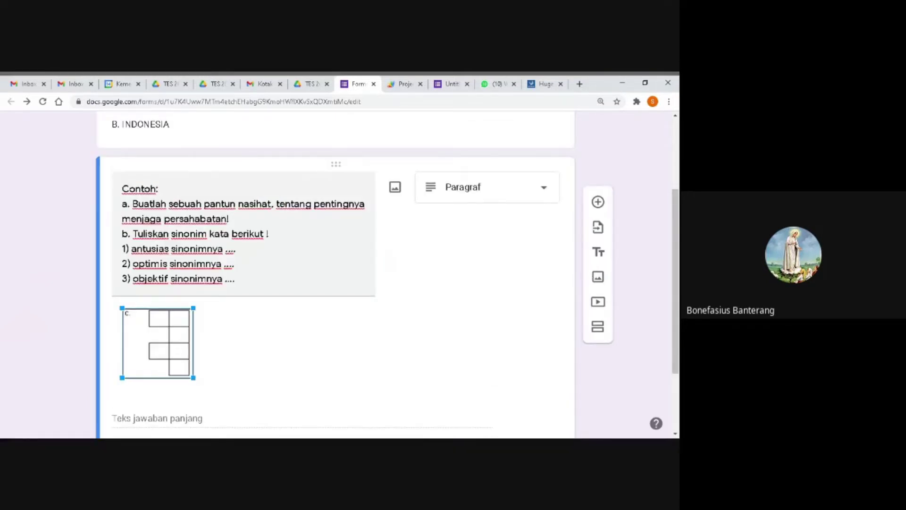
{"action": "scroll", "coordinate": [335, 274], "scroll_direction": "up", "scroll_amount": 1}
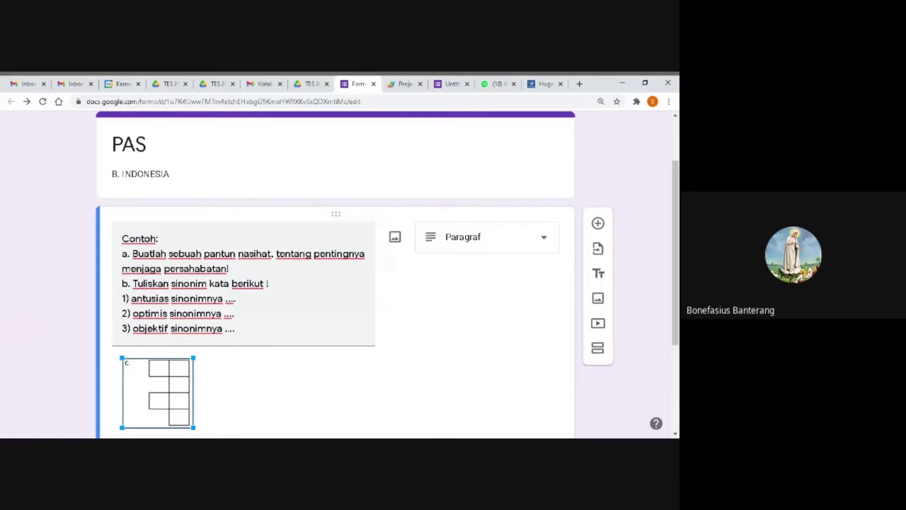
{"action": "scroll", "coordinate": [336, 274], "scroll_direction": "down", "scroll_amount": 2}
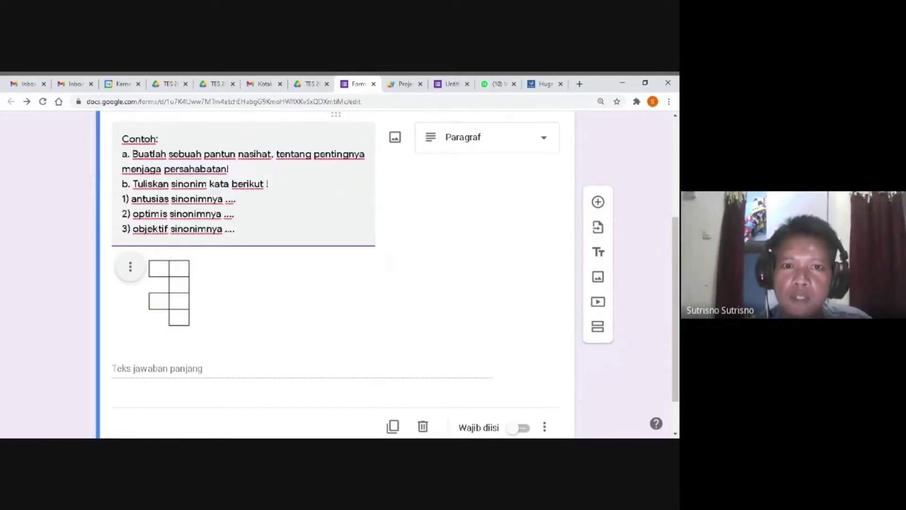
{"action": "scroll", "coordinate": [335, 274], "scroll_direction": "up", "scroll_amount": 3}
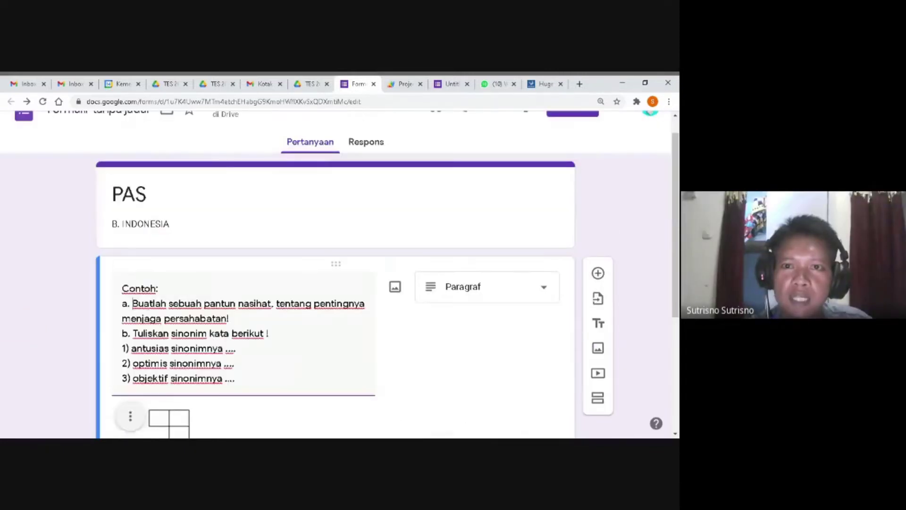
Compare the addLineBreaks script in the Apps Script project with the first question in the PAS form editor.
{"action": "left_click", "coordinate": [404, 84]}
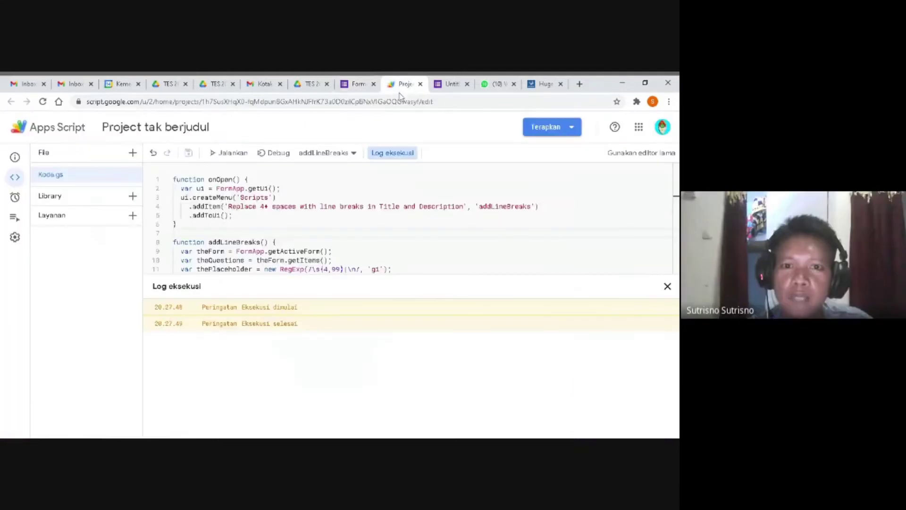
{"action": "left_click", "coordinate": [357, 84]}
{"action": "scroll", "coordinate": [329, 131], "scroll_direction": "down", "scroll_amount": 2}
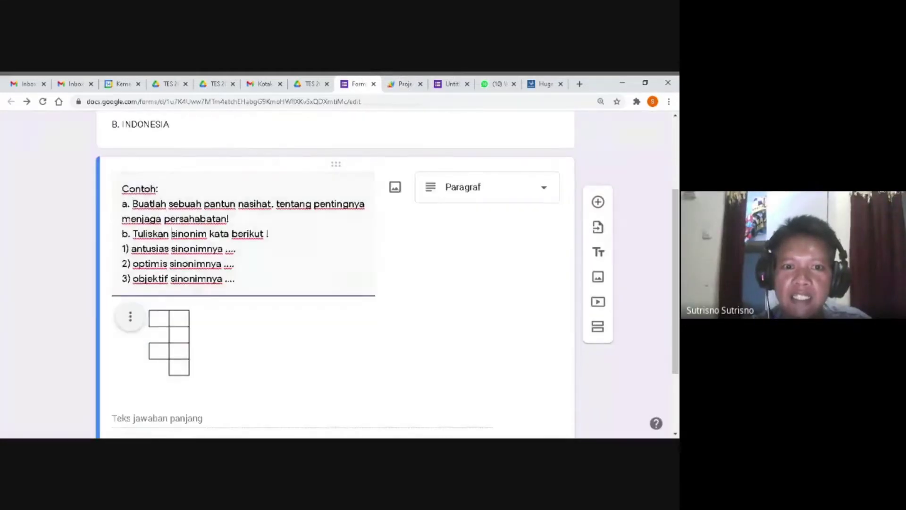
{"action": "left_click", "coordinate": [404, 85]}
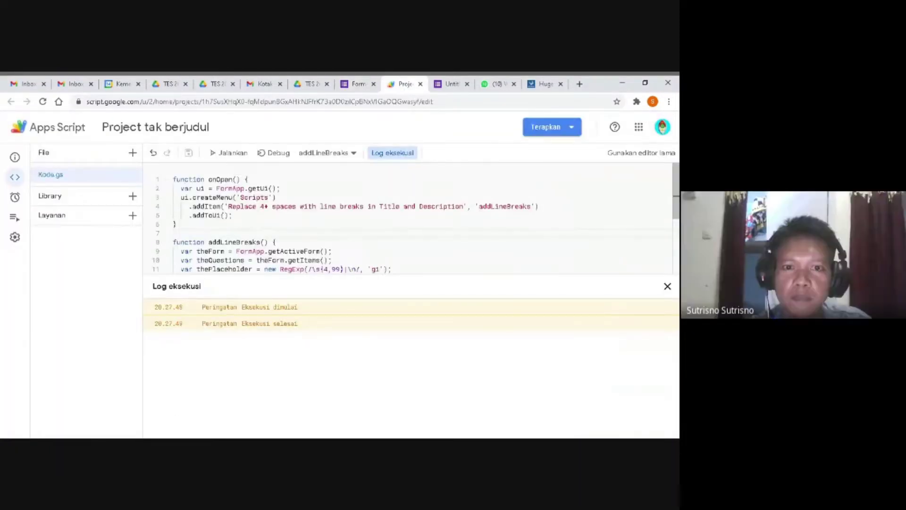
Review the first question's text and image in the PAS form editor, checking them against the Apps Script project.
{"action": "left_click", "coordinate": [357, 84]}
{"action": "scroll", "coordinate": [191, 251], "scroll_direction": "down", "scroll_amount": 2}
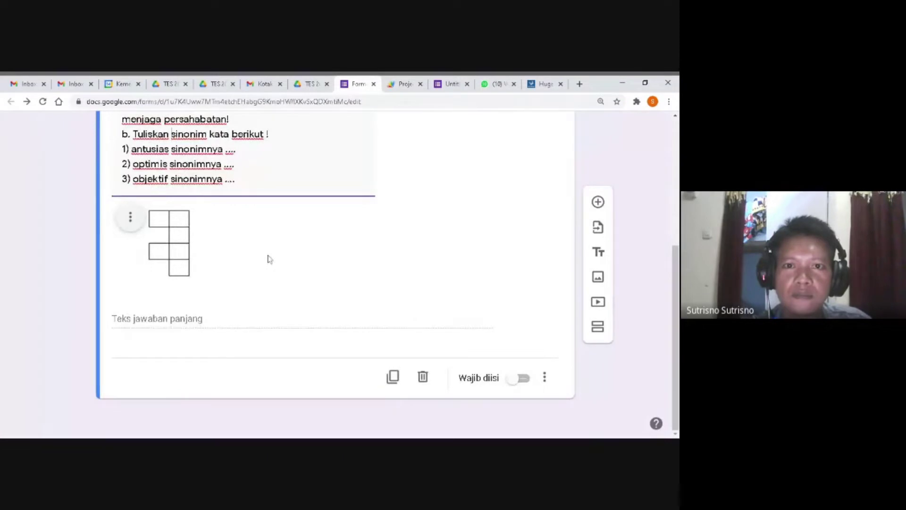
{"action": "scroll", "coordinate": [269, 259], "scroll_direction": "up", "scroll_amount": 3}
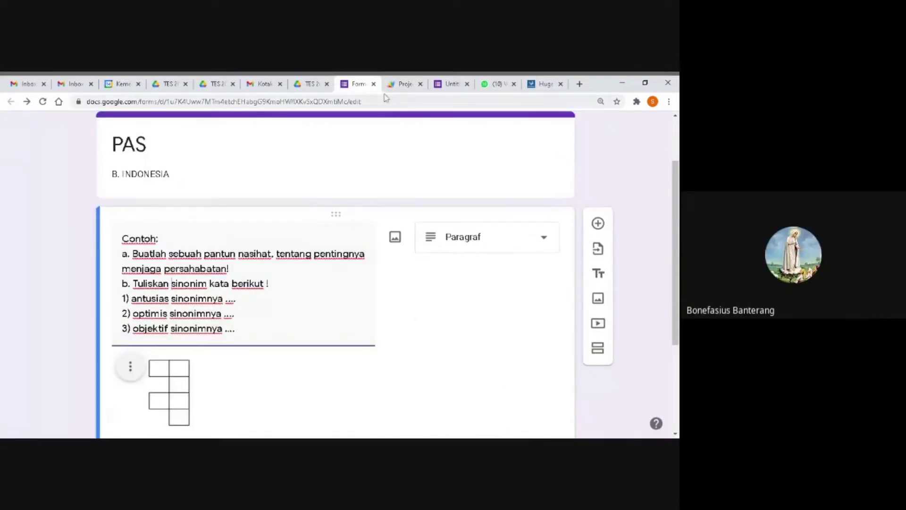
{"action": "left_click", "coordinate": [397, 88]}
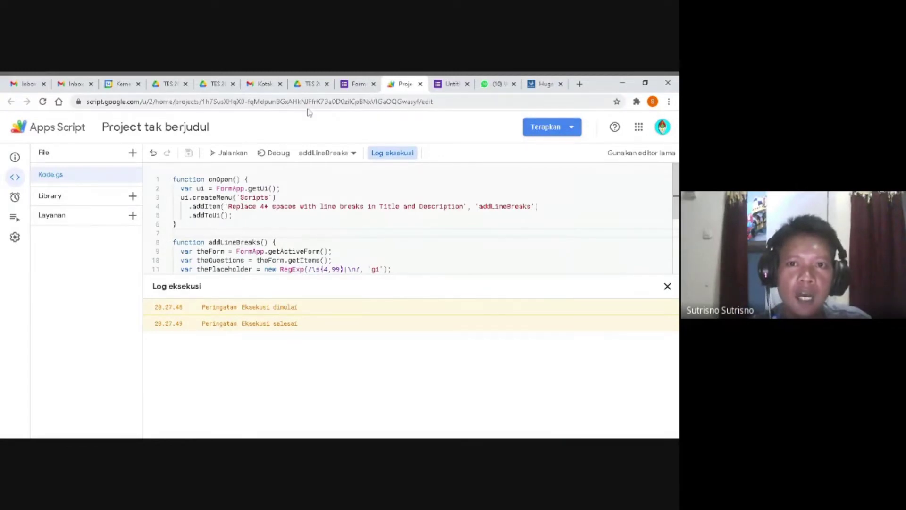
{"action": "left_click", "coordinate": [347, 84]}
{"action": "scroll", "coordinate": [231, 221], "scroll_direction": "down", "scroll_amount": 1}
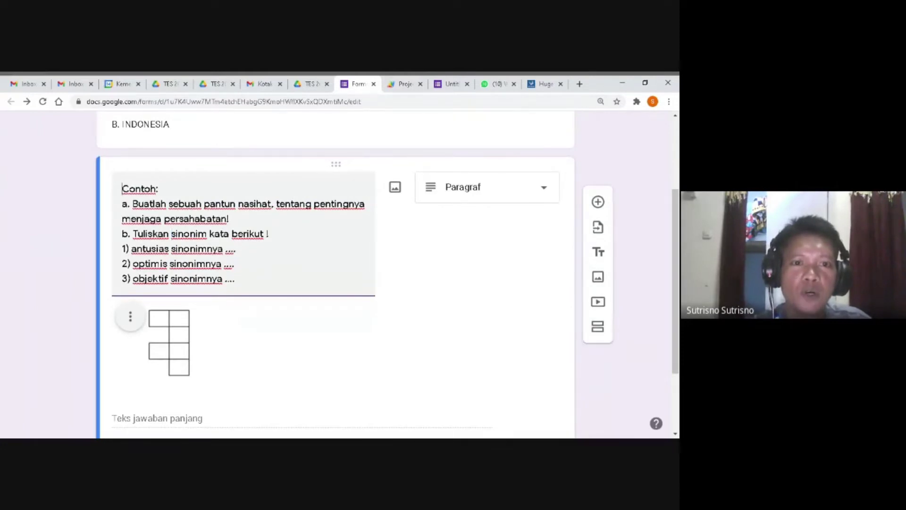
{"action": "scroll", "coordinate": [388, 274], "scroll_direction": "down", "scroll_amount": 1}
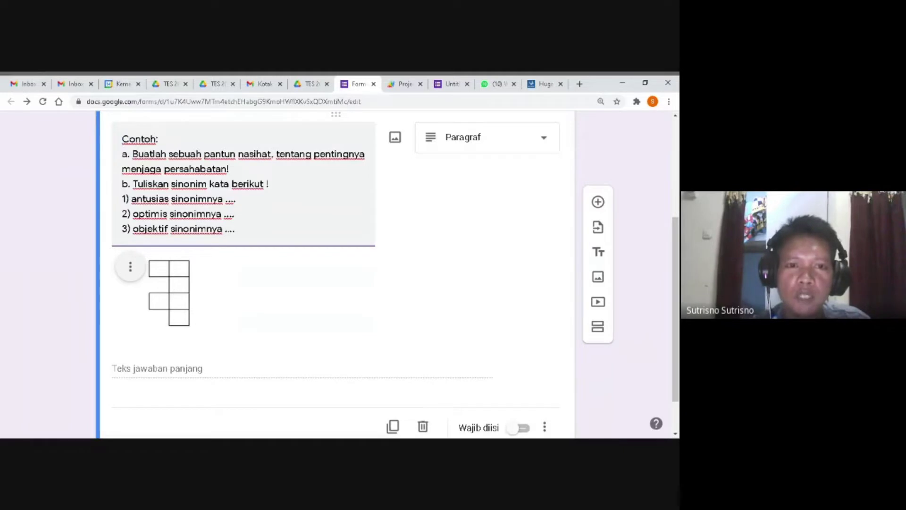
Select the box image under the first question, return to the question text, and inspect the card down to its answer area.
{"action": "left_click", "coordinate": [150, 277]}
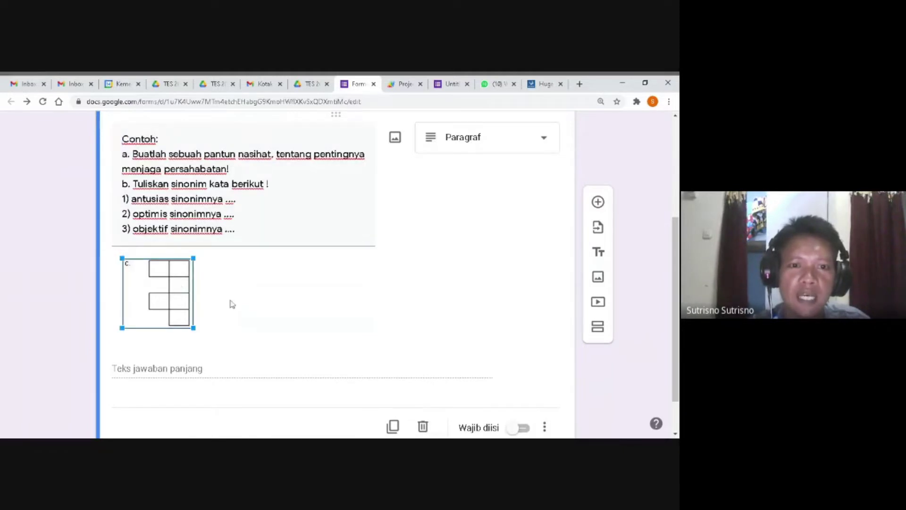
{"action": "left_click", "coordinate": [230, 233]}
{"action": "scroll", "coordinate": [229, 232], "scroll_direction": "down", "scroll_amount": 1}
{"action": "key", "text": "Right"}
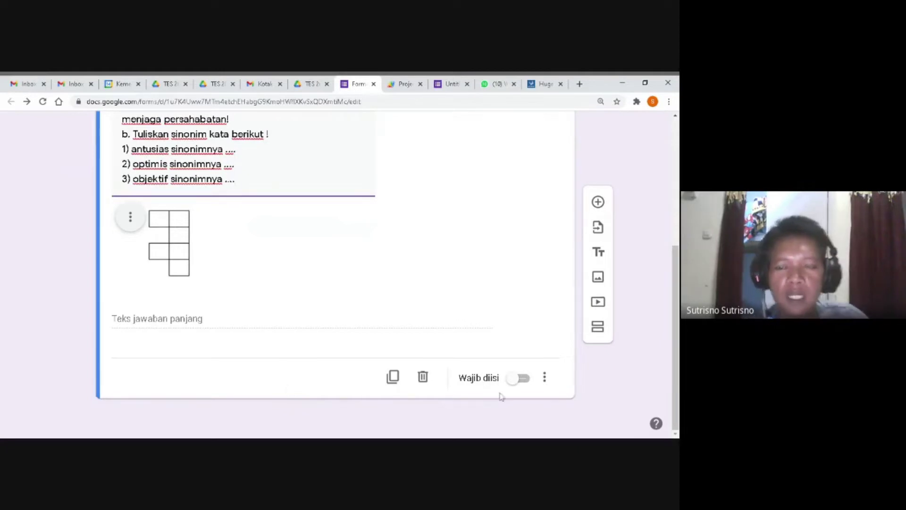
{"action": "scroll", "coordinate": [354, 205], "scroll_direction": "up", "scroll_amount": 3}
Reread the first question's lettered and numbered lines in the PAS form, highlighting part of item a.
{"action": "left_click", "coordinate": [405, 83]}
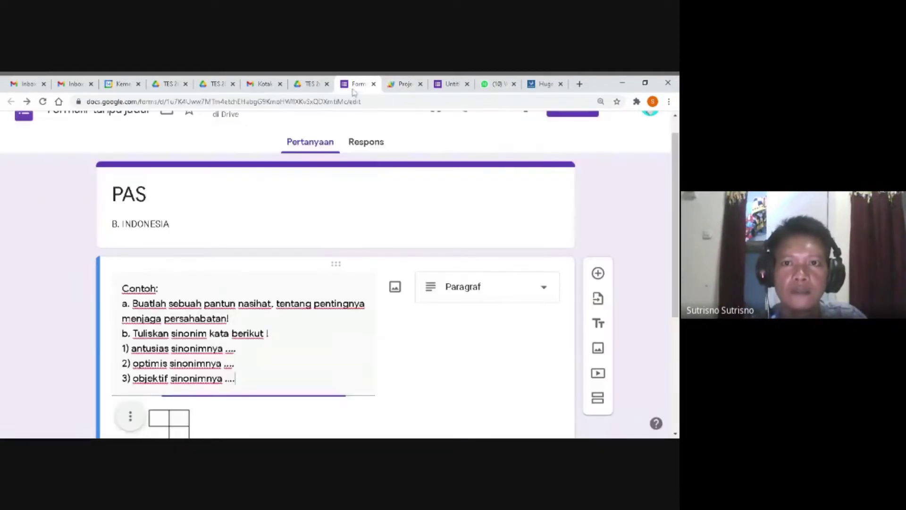
{"action": "left_click", "coordinate": [356, 85]}
{"action": "scroll", "coordinate": [412, 175], "scroll_direction": "down", "scroll_amount": 2}
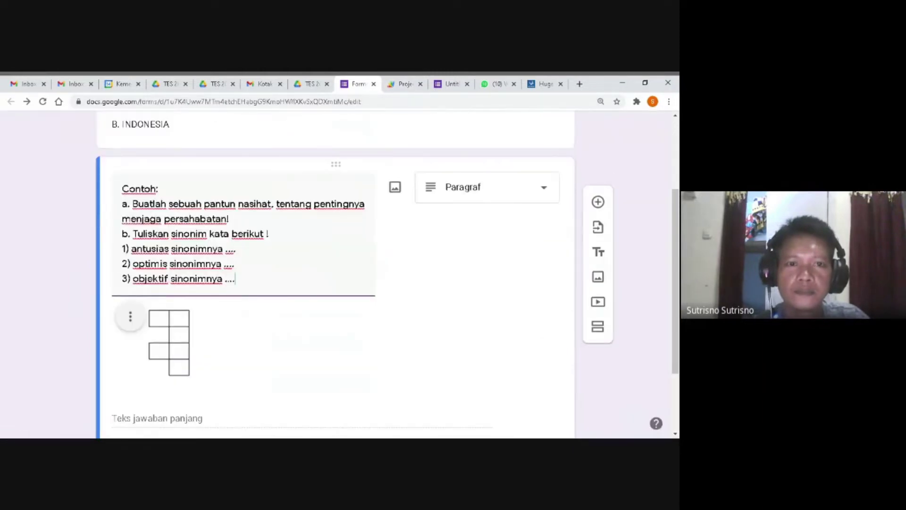
{"action": "scroll", "coordinate": [412, 175], "scroll_direction": "up", "scroll_amount": 3}
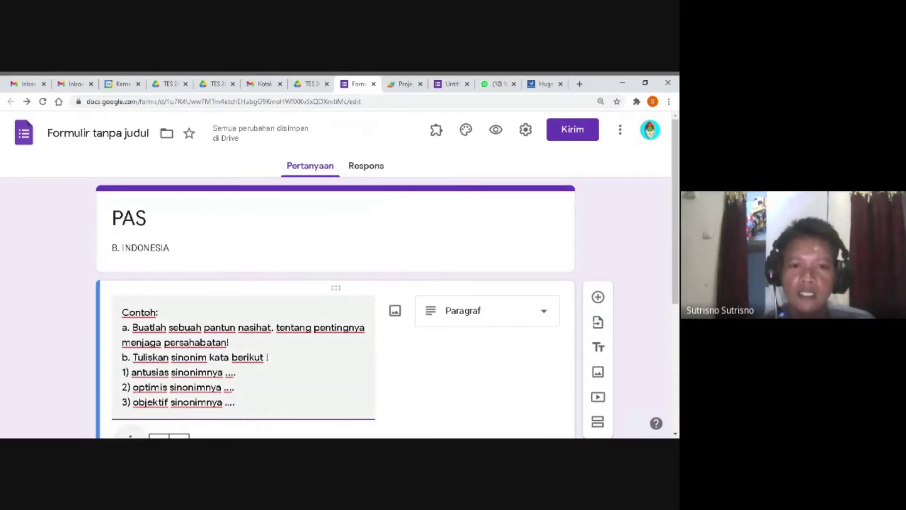
{"action": "left_click_drag", "start_coordinate": [144, 327], "coordinate": [236, 327]}
{"action": "left_click", "coordinate": [230, 342]}
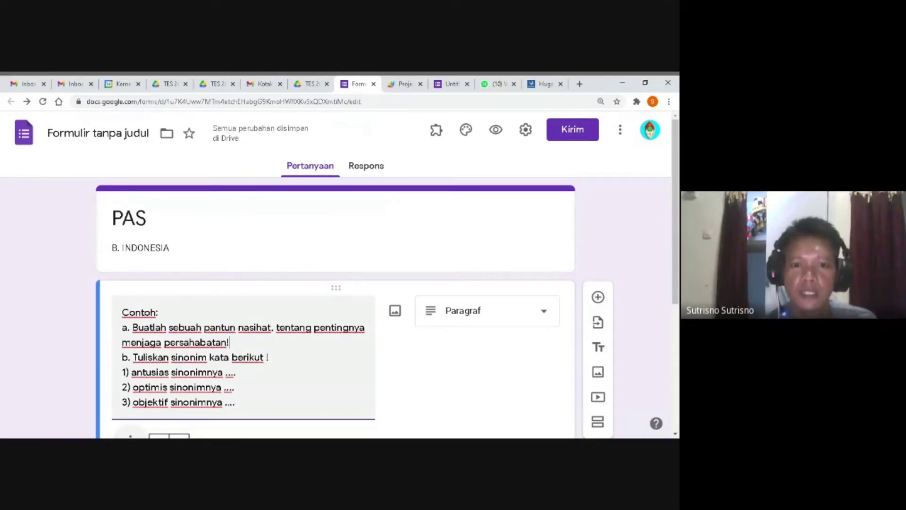
{"action": "scroll", "coordinate": [336, 283], "scroll_direction": "down", "scroll_amount": 3}
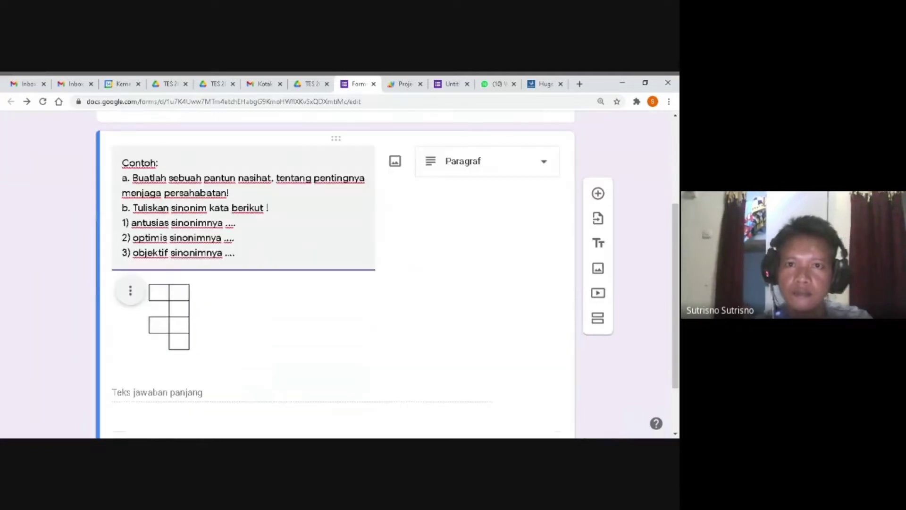
Check the TES 2021 Drive folder and the script project, and view the PAS form's additional options containing the script editor.
{"action": "left_click", "coordinate": [309, 84]}
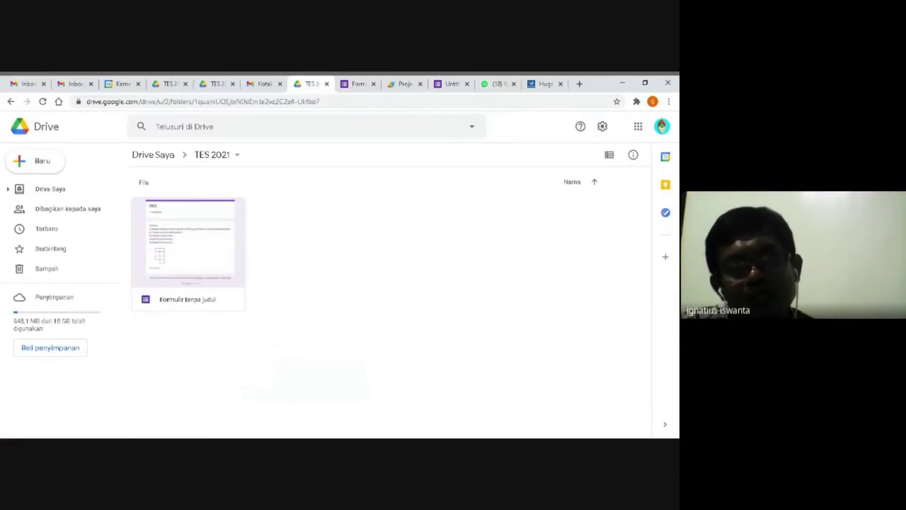
{"action": "left_click", "coordinate": [401, 84]}
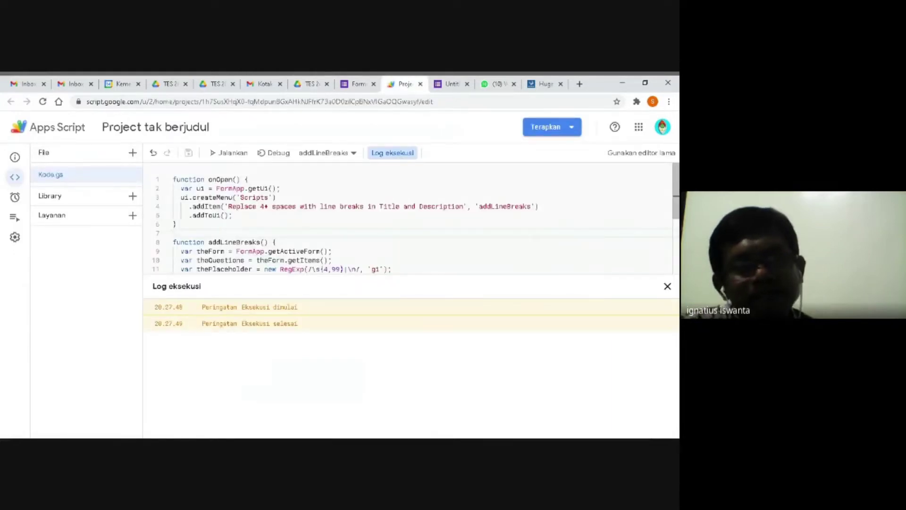
{"action": "left_click", "coordinate": [358, 85]}
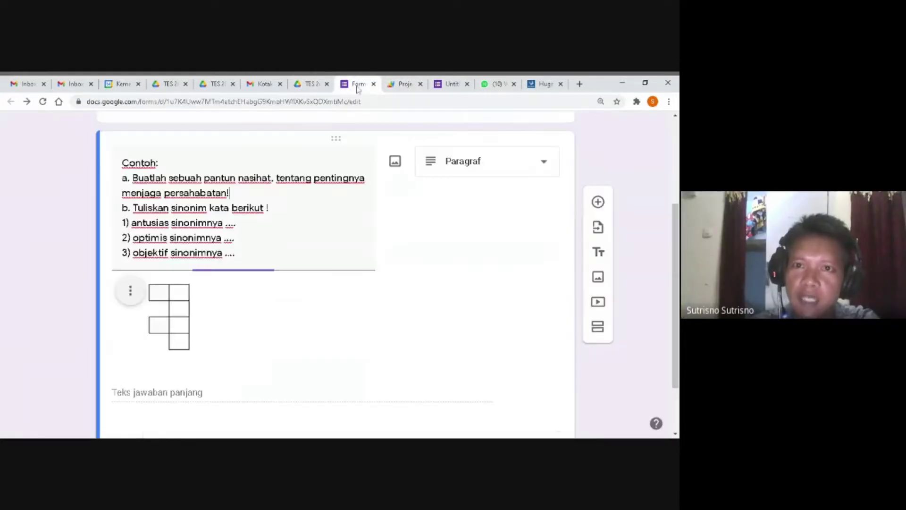
{"action": "scroll", "coordinate": [597, 183], "scroll_direction": "up", "scroll_amount": 3}
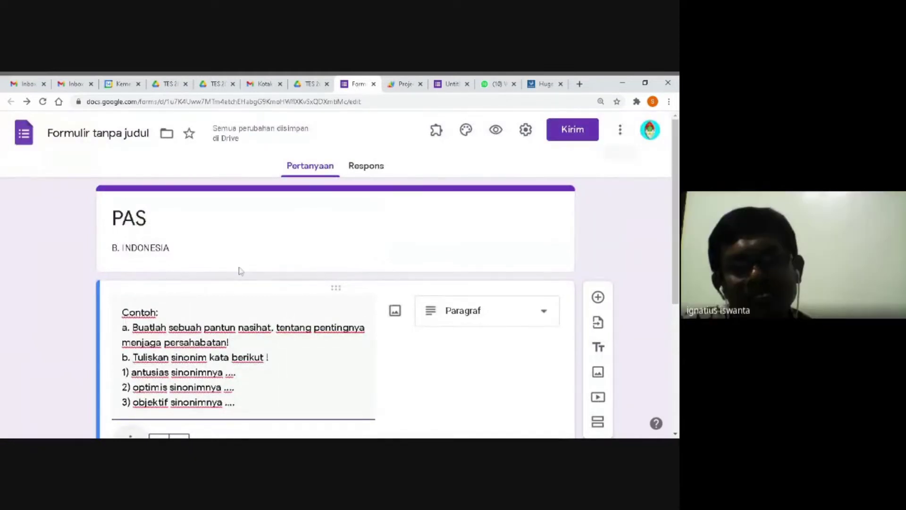
{"action": "left_click", "coordinate": [621, 135]}
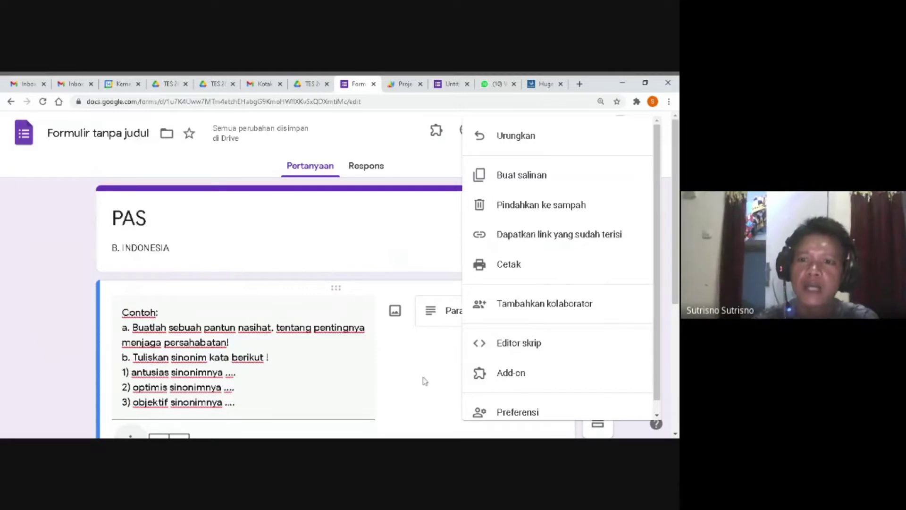
{"action": "left_click", "coordinate": [432, 275]}
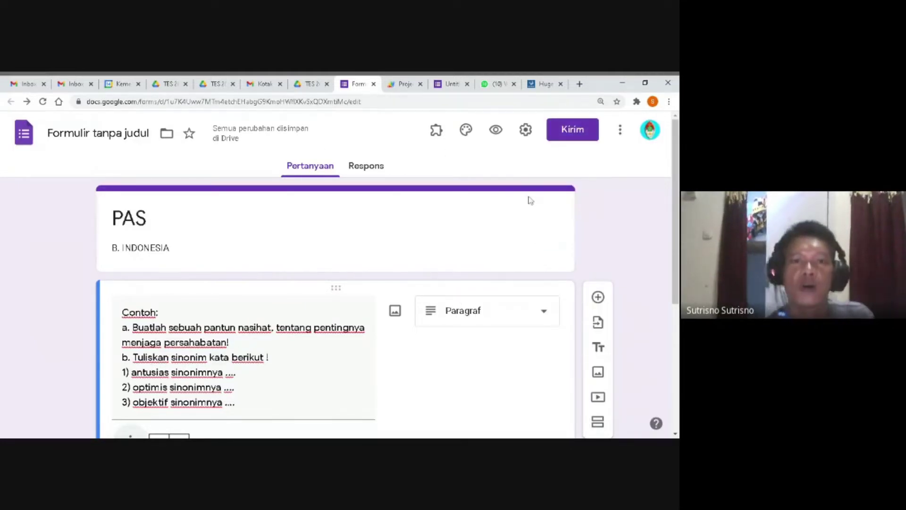
Extend the PAS form's description to read "B. INDONESIA 7".
{"action": "left_click", "coordinate": [137, 218]}
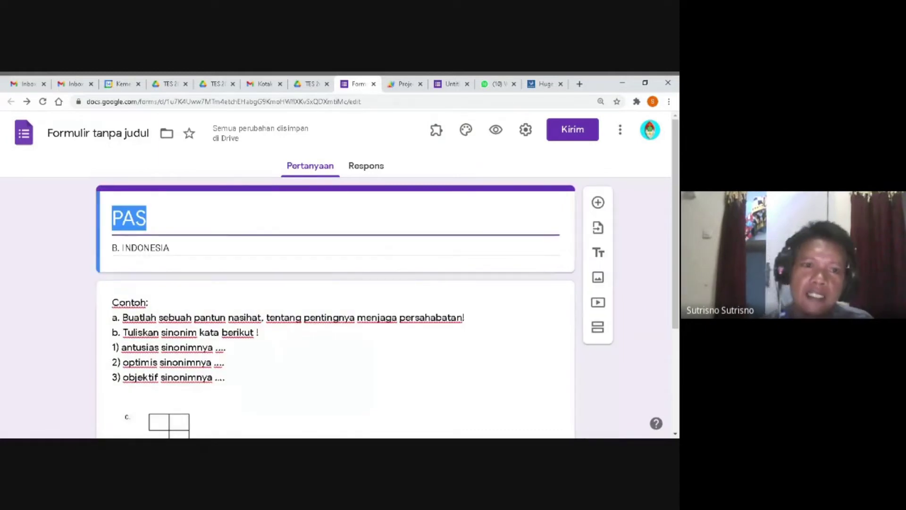
{"action": "key", "text": "Tab"}
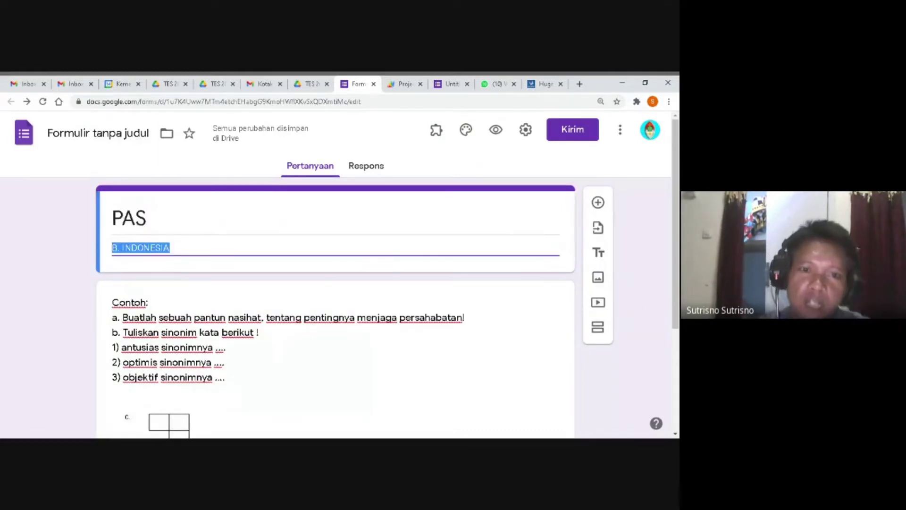
{"action": "key", "text": "End"}
{"action": "type", "text": "7"}
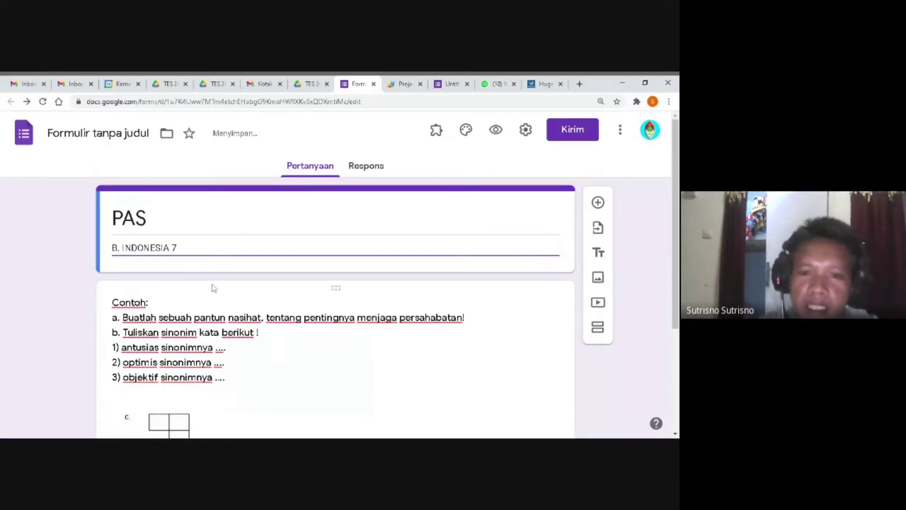
{"action": "scroll", "coordinate": [212, 287], "scroll_direction": "down", "scroll_amount": 1}
{"action": "left_click", "coordinate": [534, 322]}
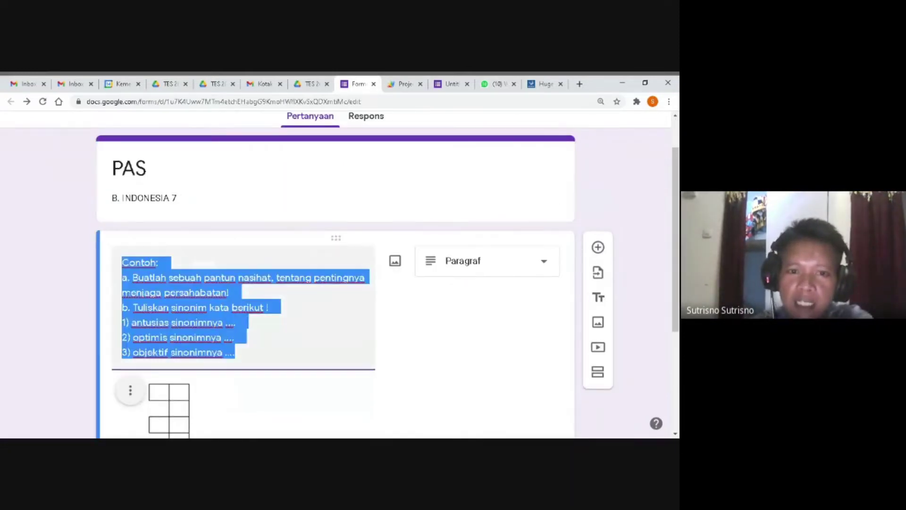
{"action": "left_click", "coordinate": [410, 312]}
{"action": "scroll", "coordinate": [413, 312], "scroll_direction": "up", "scroll_amount": 1}
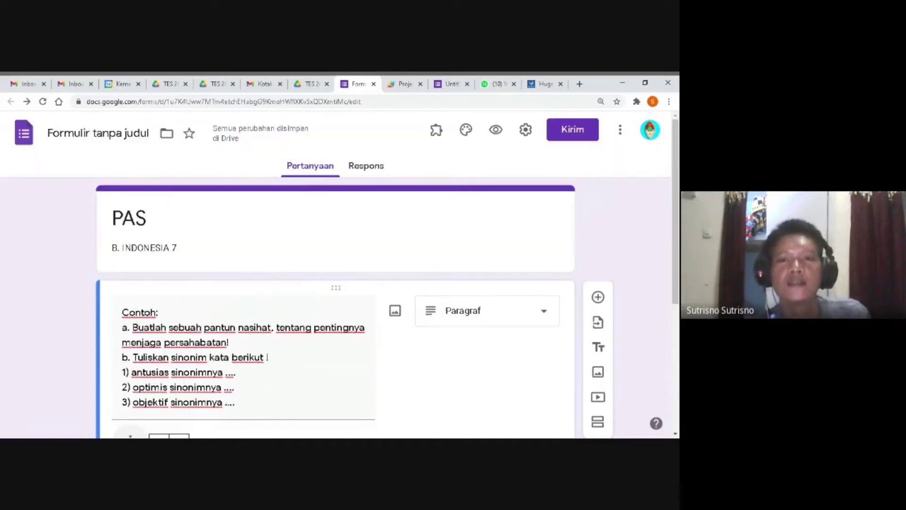
Look over the Apps Script project and the whole PAS form, from its header to the end of the first question.
{"action": "left_click", "coordinate": [402, 85]}
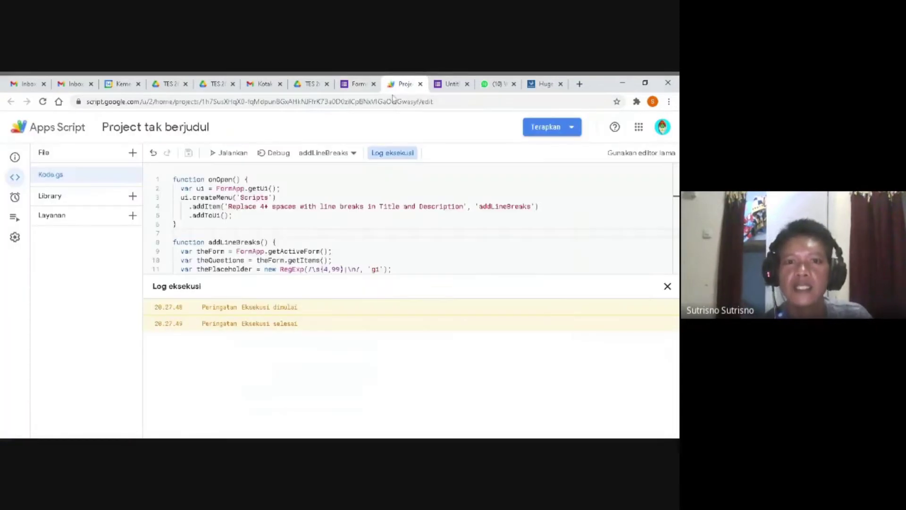
{"action": "left_click", "coordinate": [354, 84]}
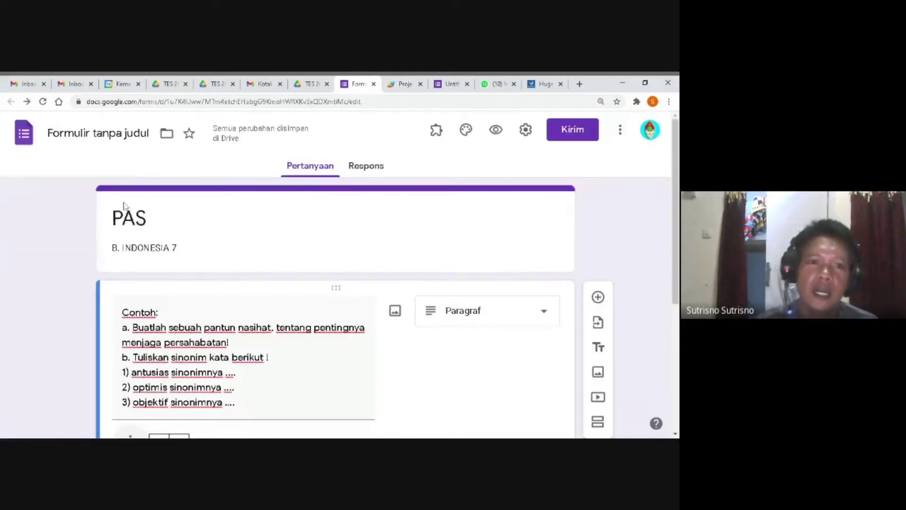
{"action": "scroll", "coordinate": [177, 297], "scroll_direction": "down", "scroll_amount": 3}
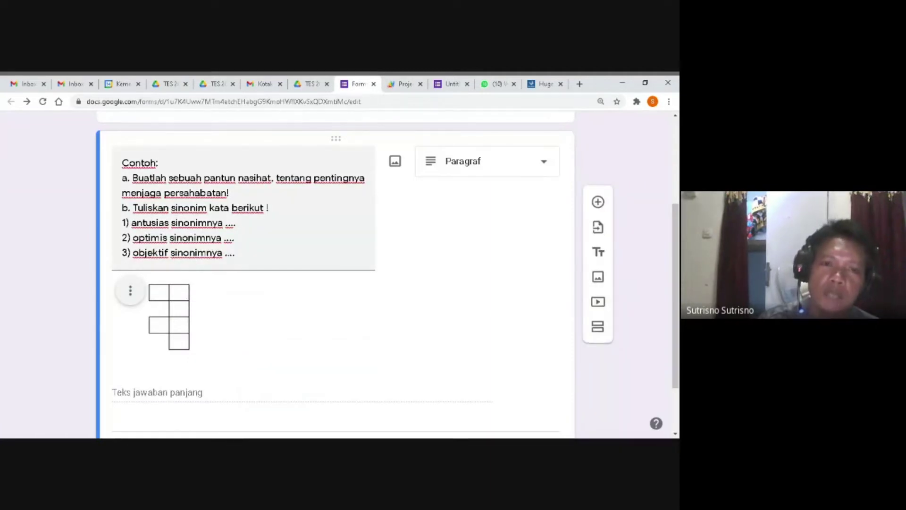
{"action": "scroll", "coordinate": [283, 368], "scroll_direction": "down", "scroll_amount": 2}
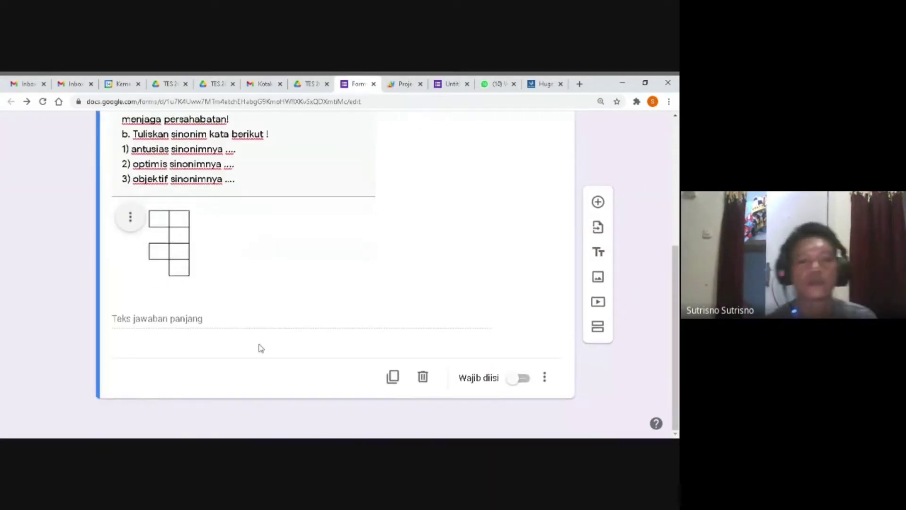
{"action": "scroll", "coordinate": [263, 310], "scroll_direction": "up", "scroll_amount": 5}
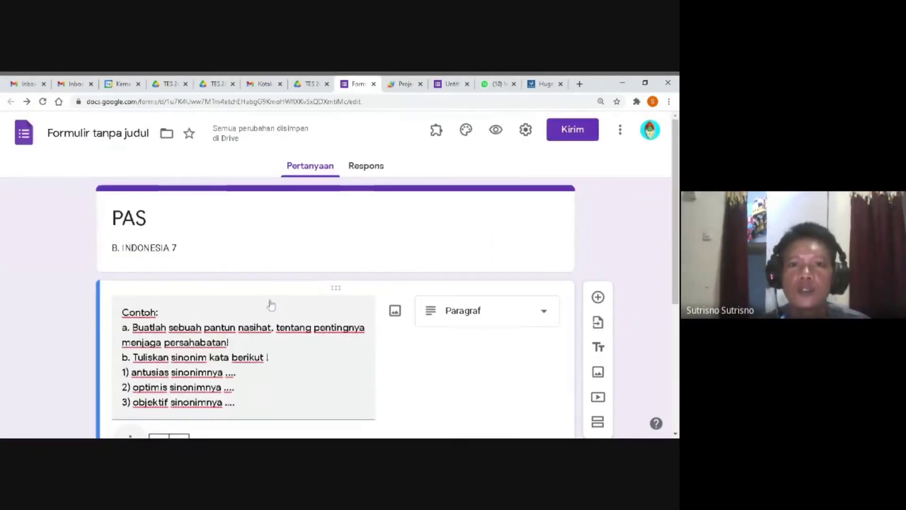
{"action": "key", "text": "ctrl+Tab"}
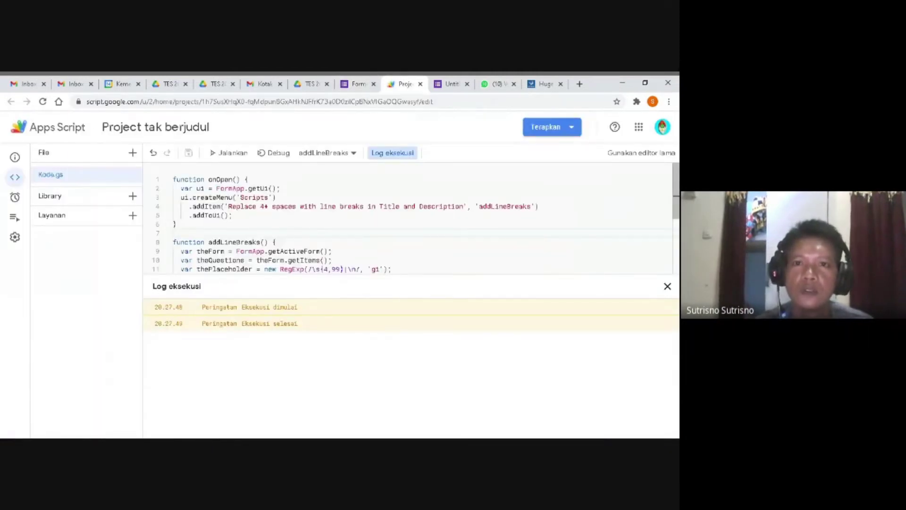
{"action": "left_click", "coordinate": [359, 84]}
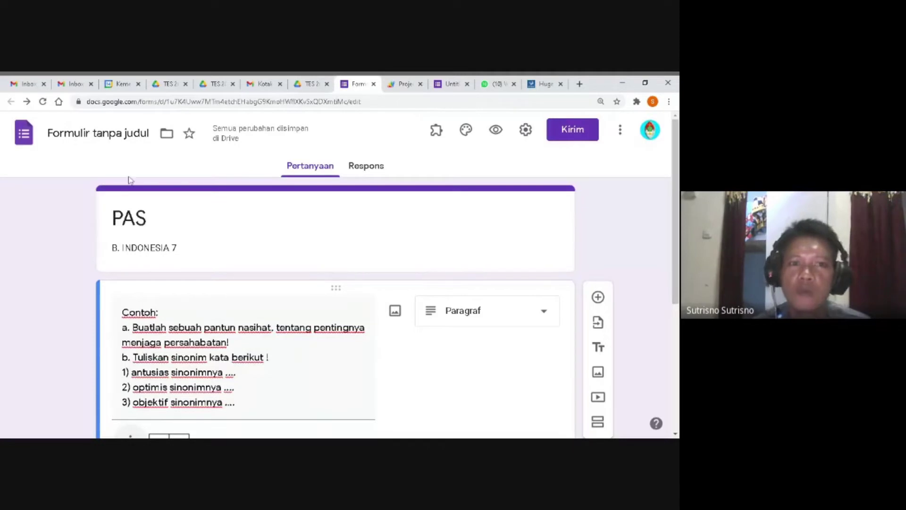
Examine the onOpen function in the script project alongside the first question of the PAS form.
{"action": "left_click", "coordinate": [404, 88]}
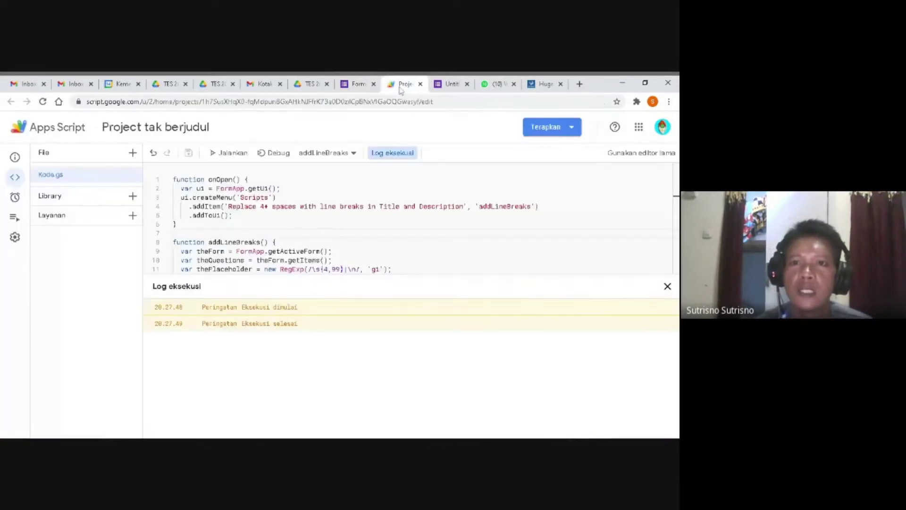
{"action": "left_click", "coordinate": [236, 216]}
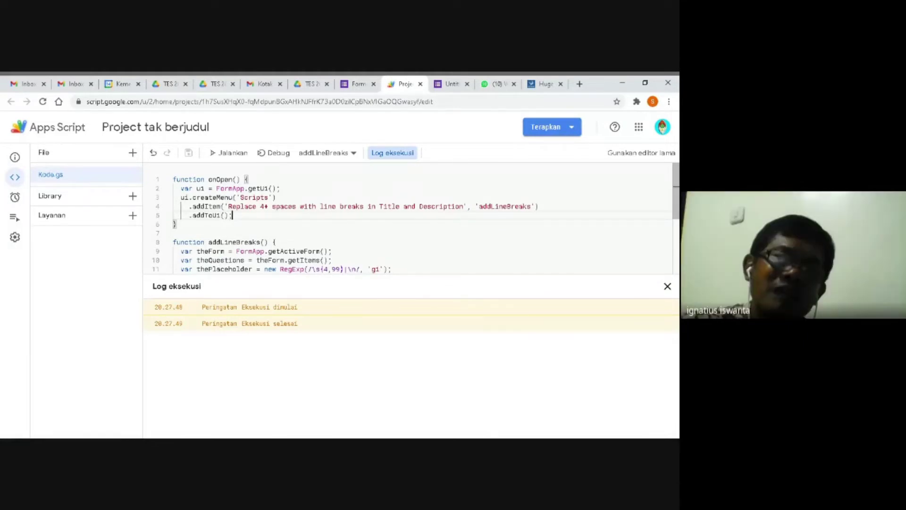
{"action": "left_click", "coordinate": [356, 85]}
{"action": "scroll", "coordinate": [321, 285], "scroll_direction": "down", "scroll_amount": 5}
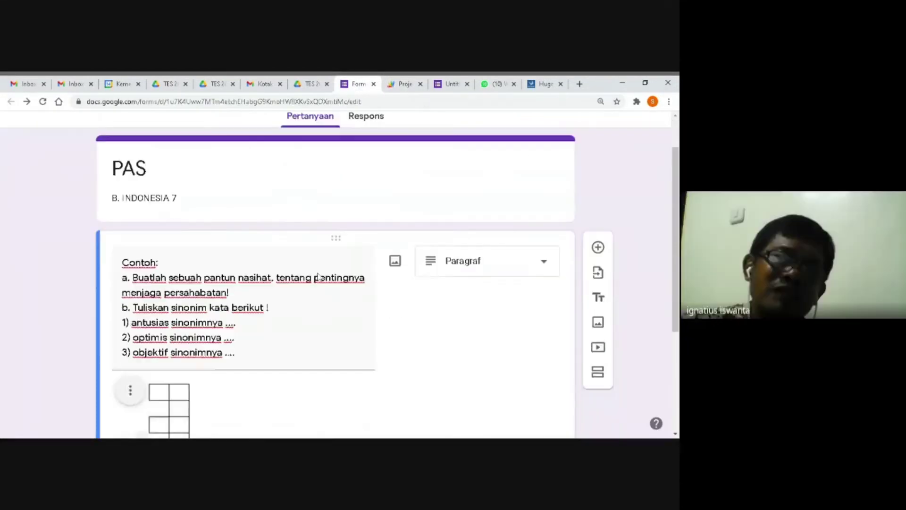
{"action": "scroll", "coordinate": [320, 285], "scroll_direction": "up", "scroll_amount": 5}
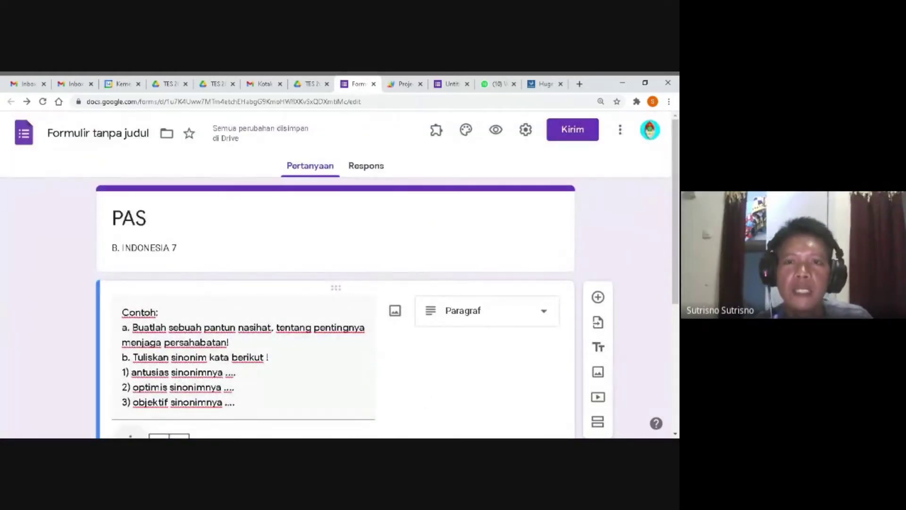
{"action": "left_click", "coordinate": [396, 87]}
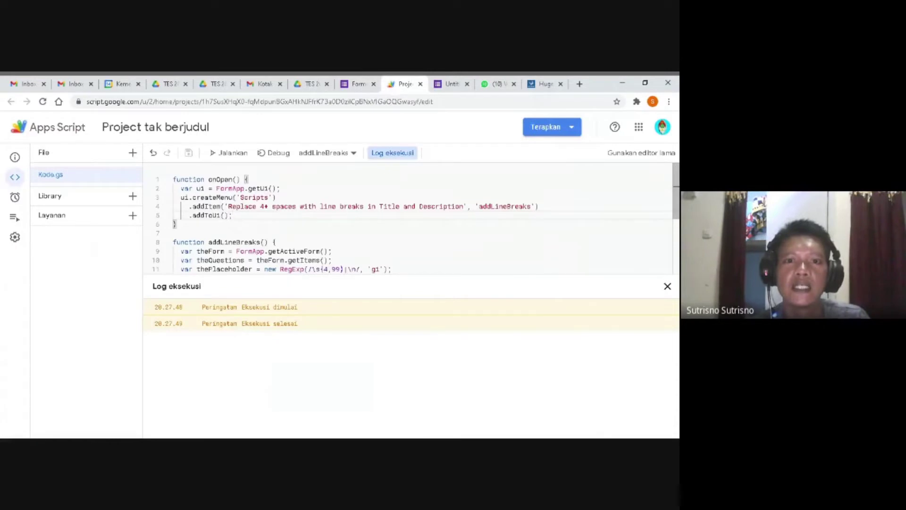
Examine the addLineBreaks code in the script project, and browse My Drive down to the TES 2021 folder.
{"action": "left_click_drag", "start_coordinate": [333, 251], "coordinate": [208, 188]}
{"action": "scroll", "coordinate": [359, 217], "scroll_direction": "down", "scroll_amount": 2}
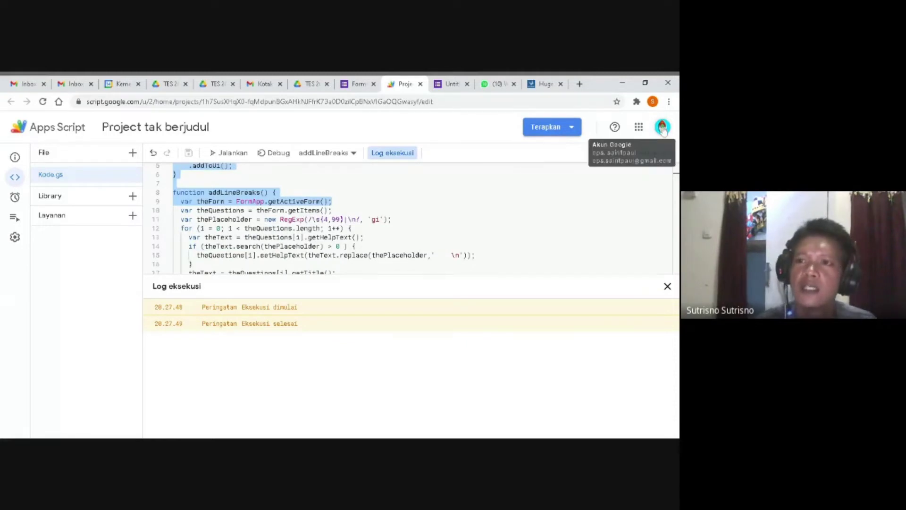
{"action": "left_click", "coordinate": [639, 127]}
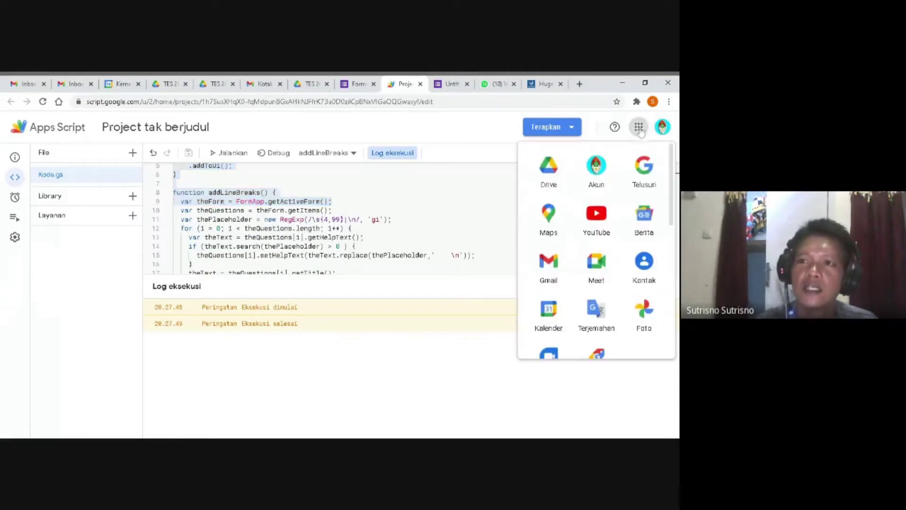
{"action": "left_click", "coordinate": [320, 89]}
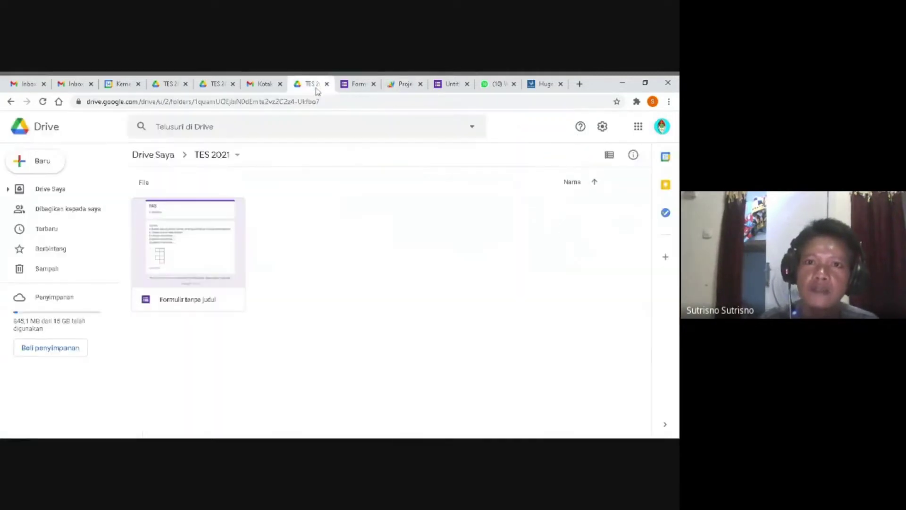
{"action": "left_click", "coordinate": [81, 190]}
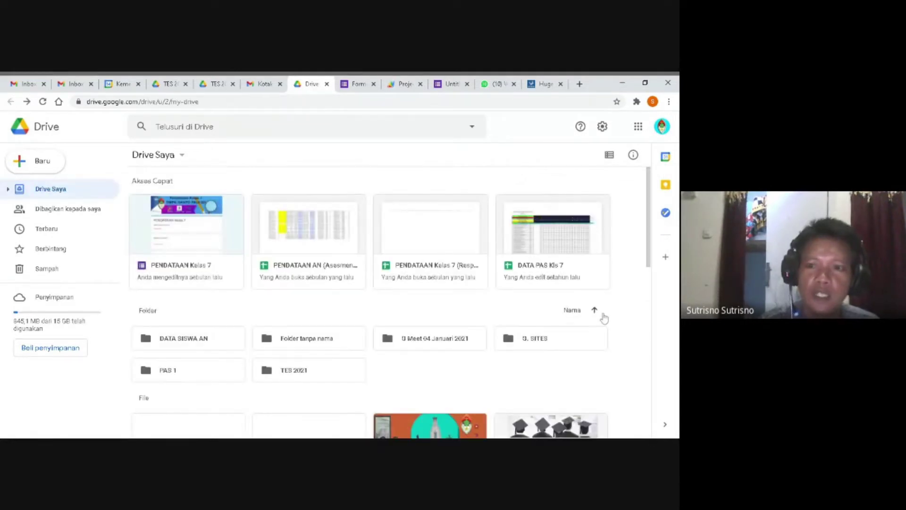
{"action": "scroll", "coordinate": [605, 318], "scroll_direction": "down", "scroll_amount": 3}
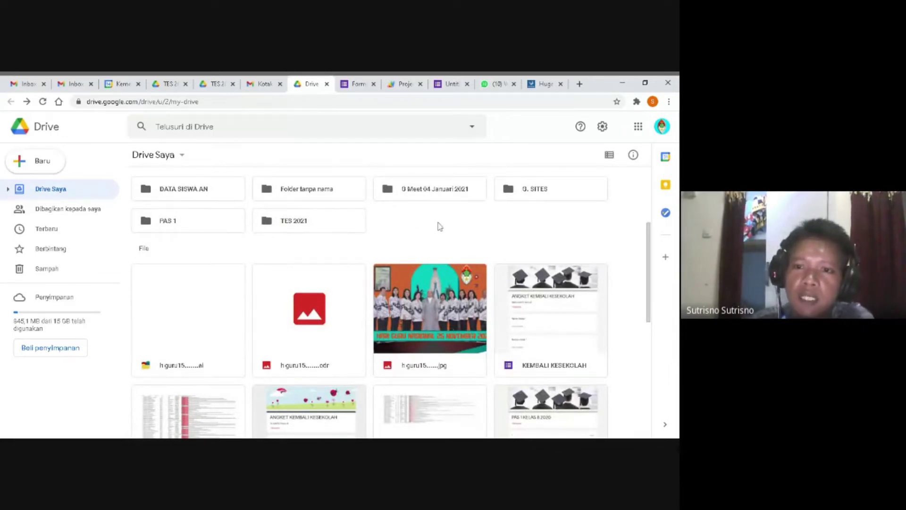
{"action": "double_click", "coordinate": [335, 228]}
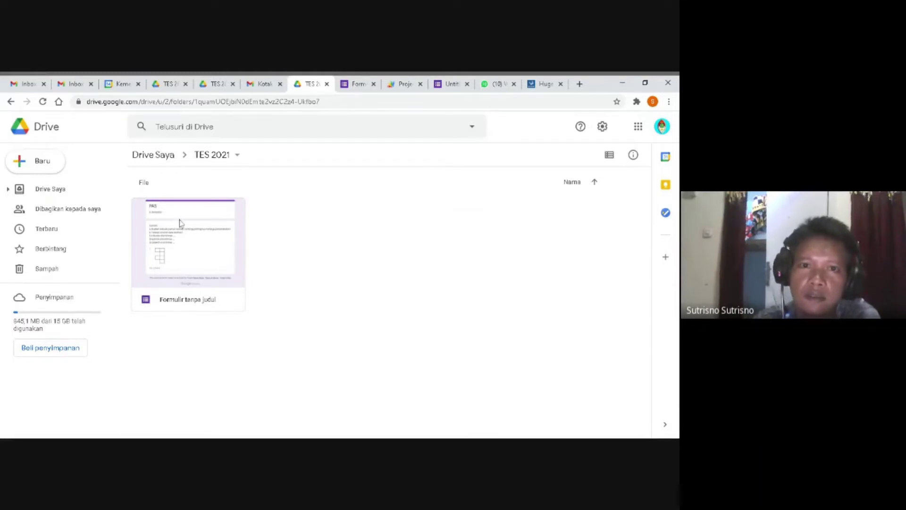
Delete the grid image from the first question of the PAS form.
{"action": "left_click", "coordinate": [357, 88]}
{"action": "scroll", "coordinate": [338, 346], "scroll_direction": "down", "scroll_amount": 3}
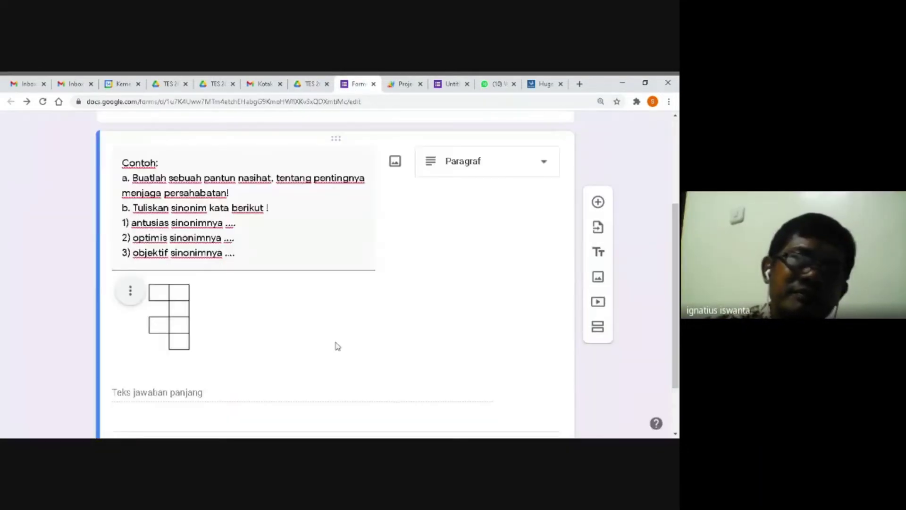
{"action": "left_click", "coordinate": [162, 304]}
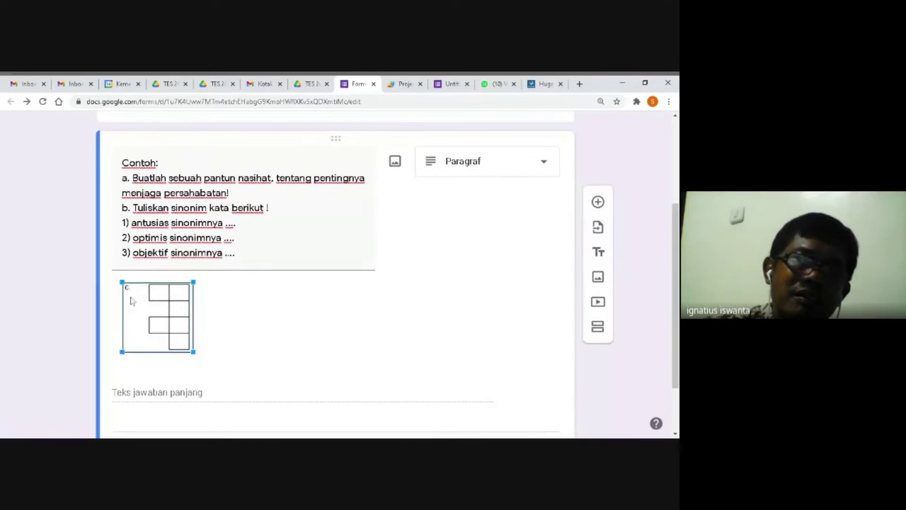
{"action": "left_click", "coordinate": [290, 310]}
{"action": "left_click", "coordinate": [132, 292]}
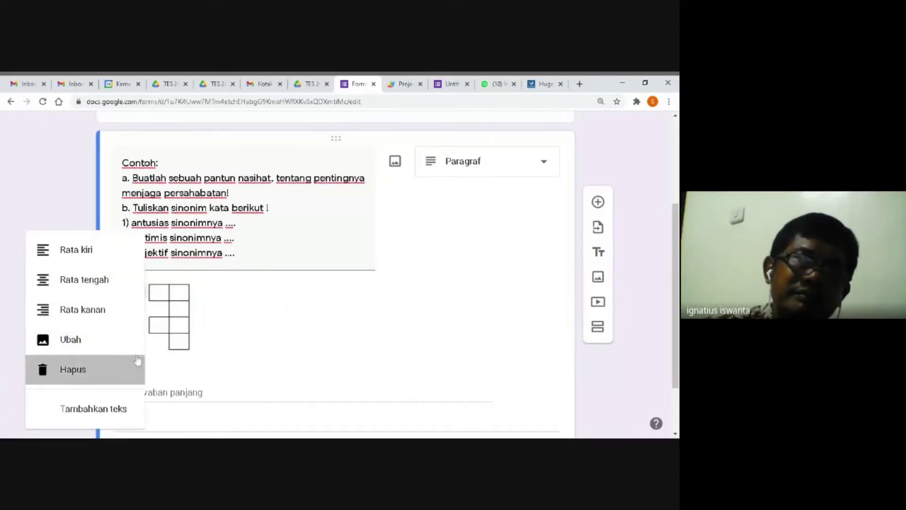
{"action": "left_click", "coordinate": [135, 370]}
{"action": "scroll", "coordinate": [425, 305], "scroll_direction": "up", "scroll_amount": 2}
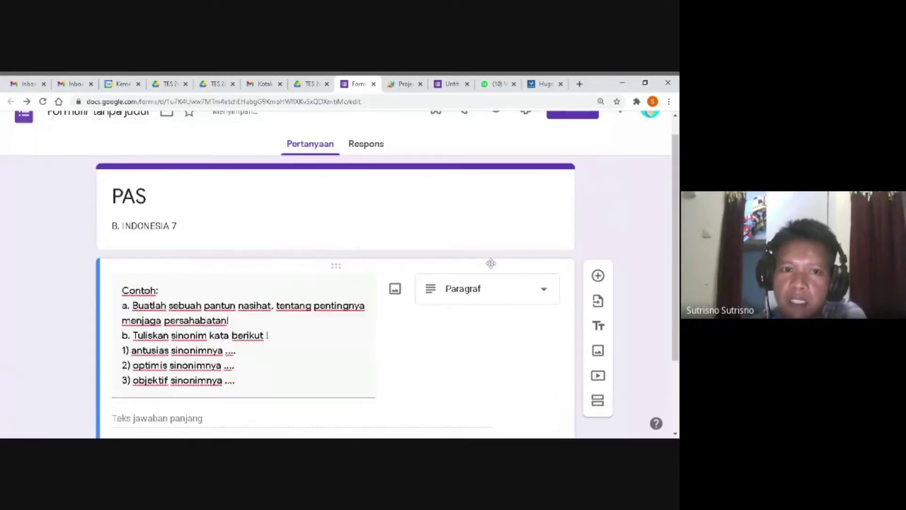
{"action": "scroll", "coordinate": [249, 219], "scroll_direction": "down", "scroll_amount": 1}
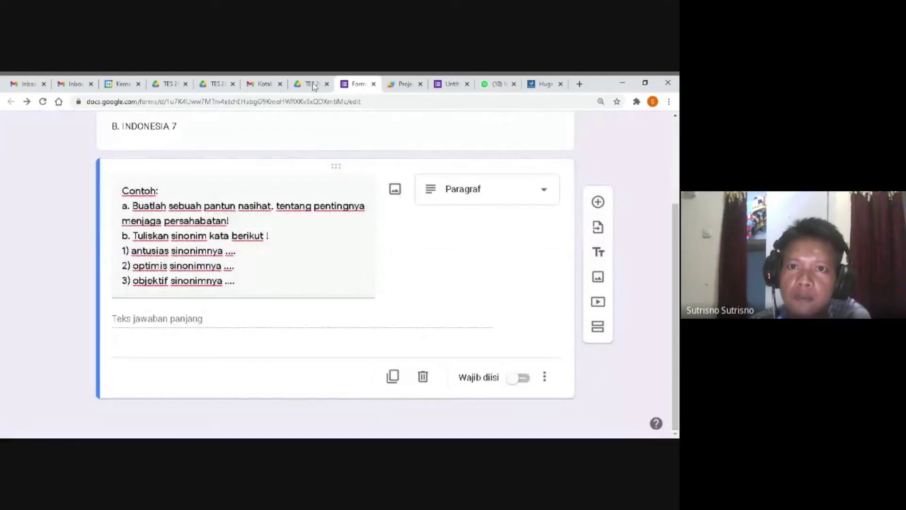
Check the TES 2021 Drive folder and review the PAS question's opening lines, from "Contoh:" to item a.
{"action": "left_click", "coordinate": [308, 84]}
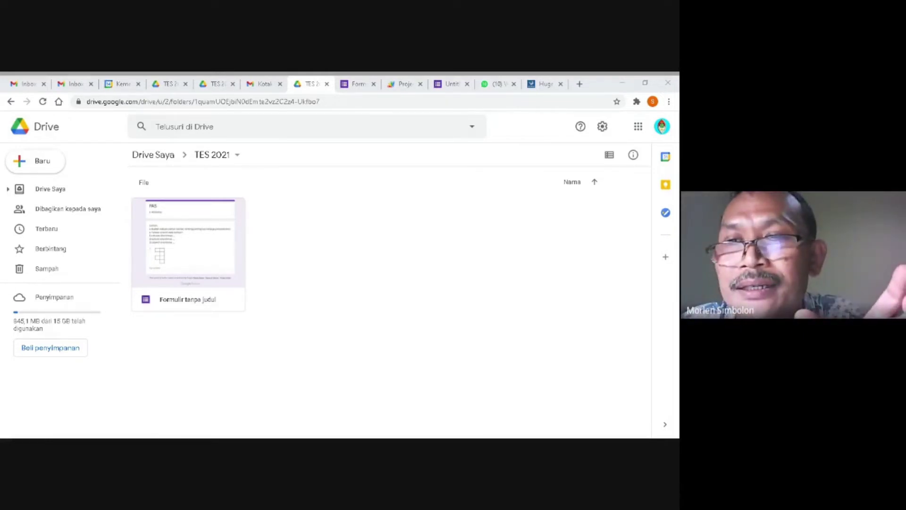
{"action": "key", "text": "alt+Tab"}
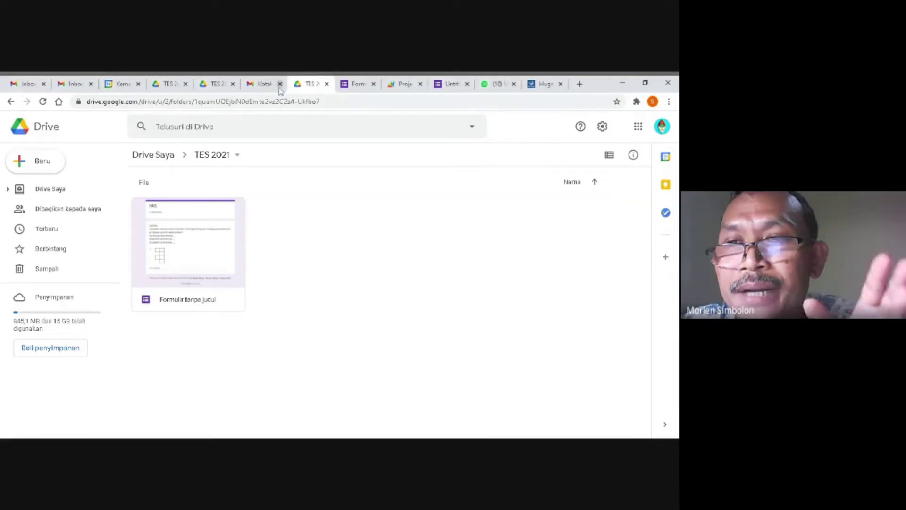
{"action": "left_click", "coordinate": [354, 84]}
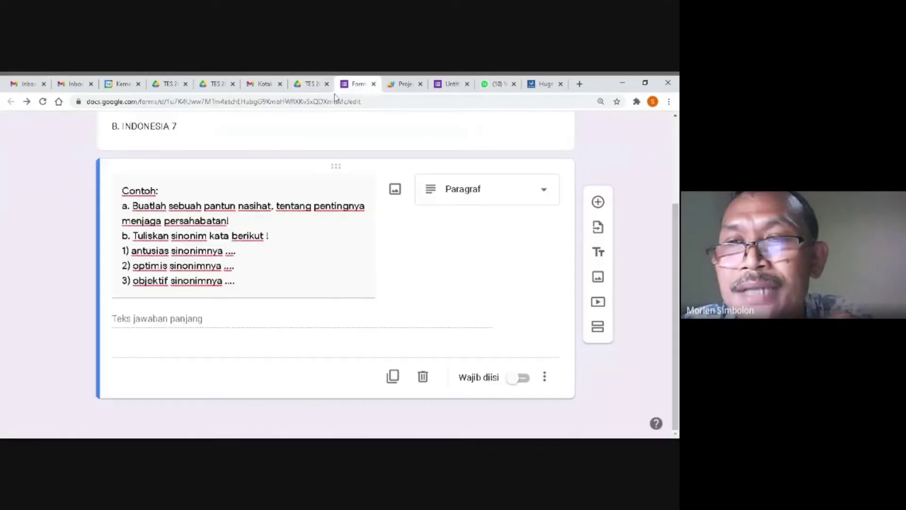
{"action": "key", "text": "ctrl+a"}
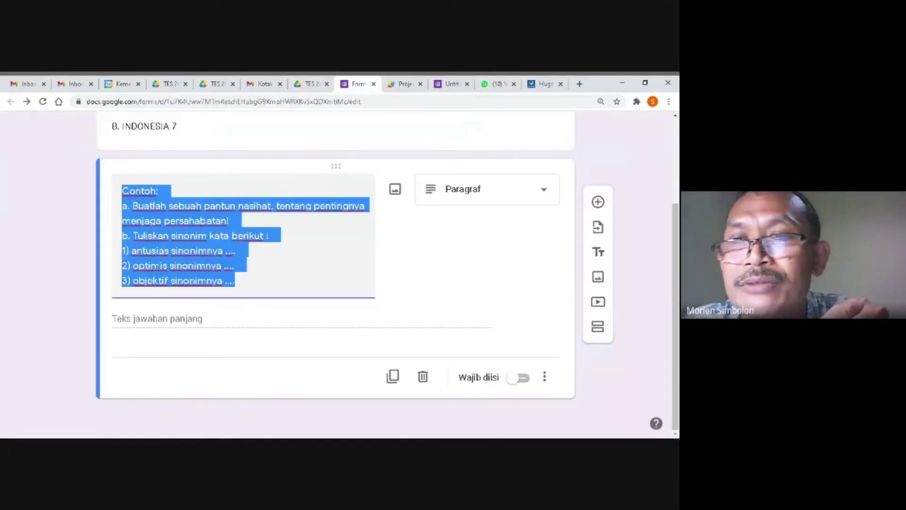
{"action": "left_click", "coordinate": [247, 251]}
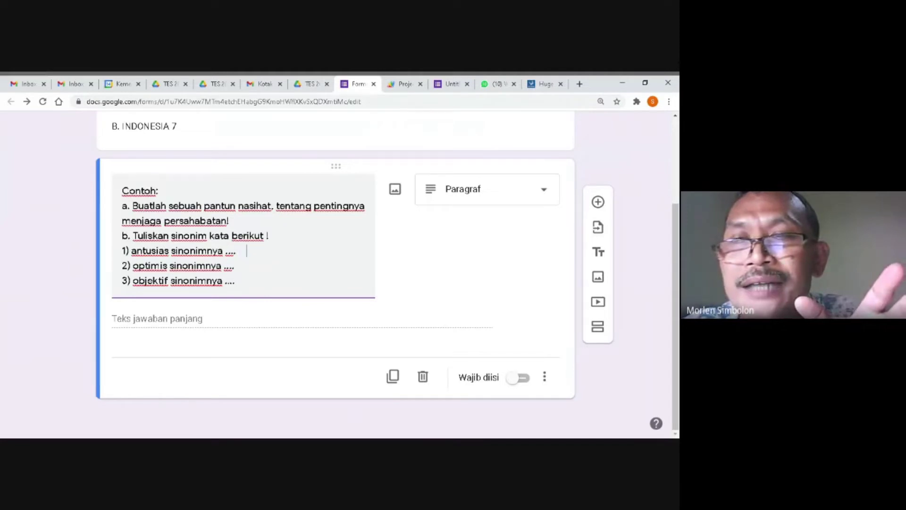
{"action": "double_click", "coordinate": [229, 220]}
{"action": "left_click_drag", "start_coordinate": [229, 221], "coordinate": [101, 194]}
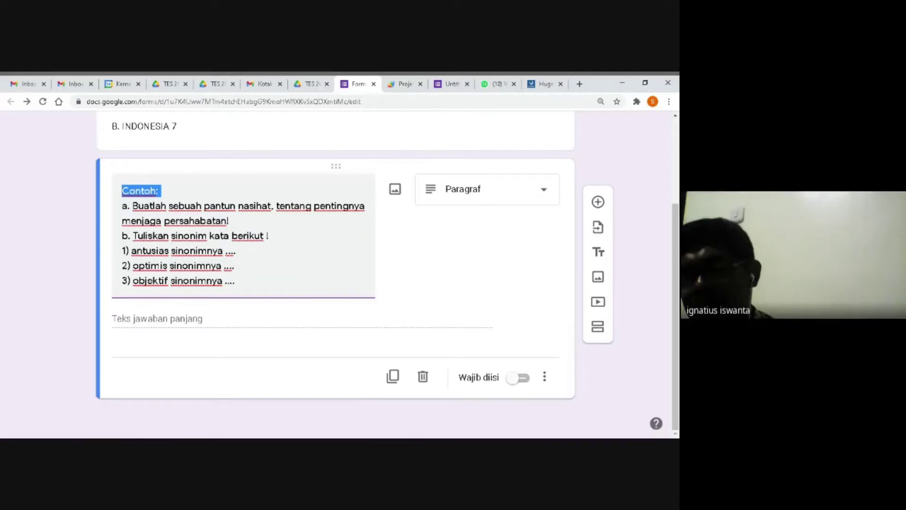
{"action": "scroll", "coordinate": [336, 274], "scroll_direction": "up", "scroll_amount": 1}
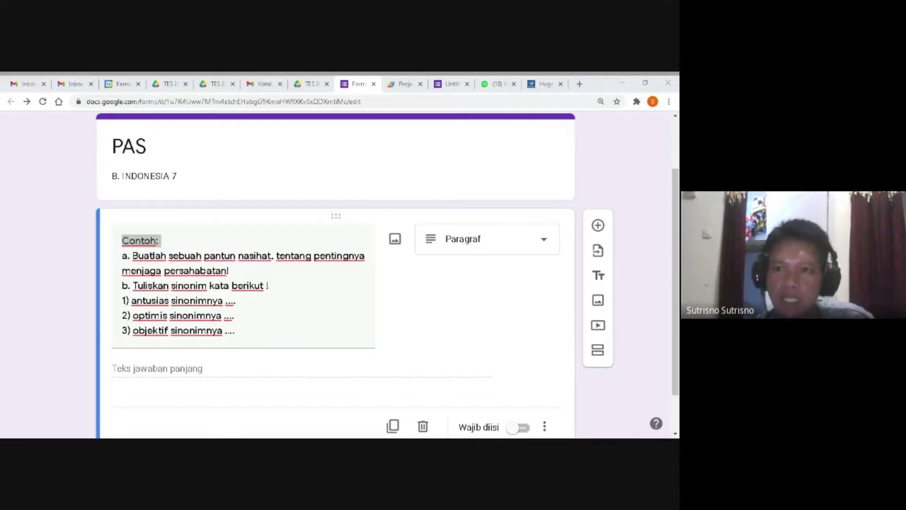
{"action": "key", "text": "alt+Tab"}
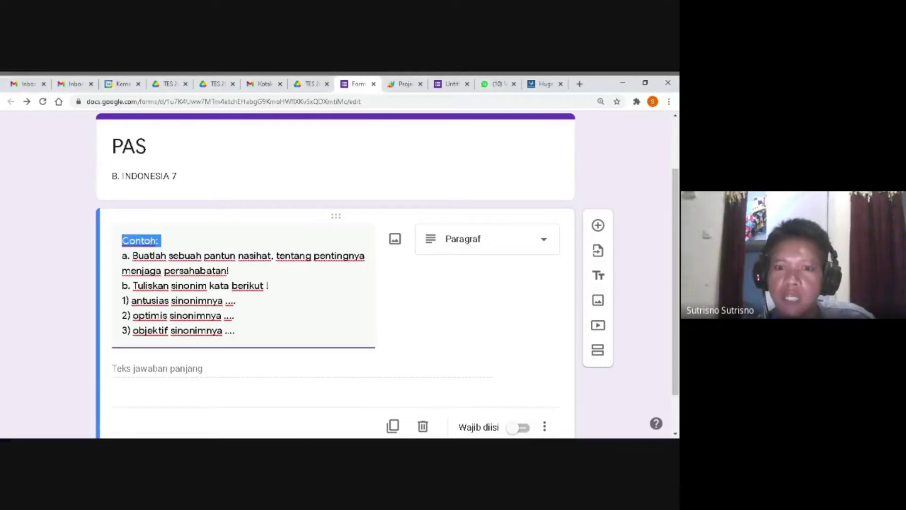
{"action": "scroll", "coordinate": [405, 192], "scroll_direction": "down", "scroll_amount": 1}
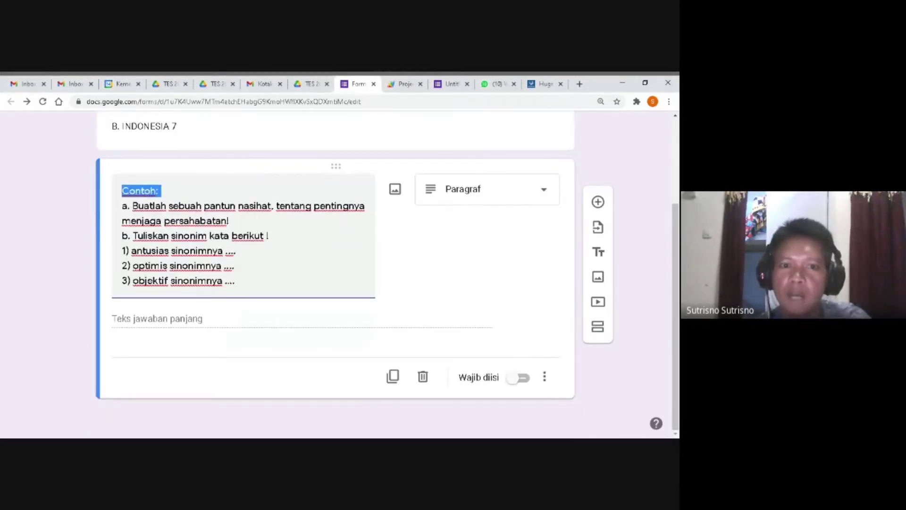
Review the line-by-line layout of the whole question text, including items a and b and the three numbered synonym prompts.
{"action": "left_click_drag", "start_coordinate": [122, 251], "coordinate": [214, 251]}
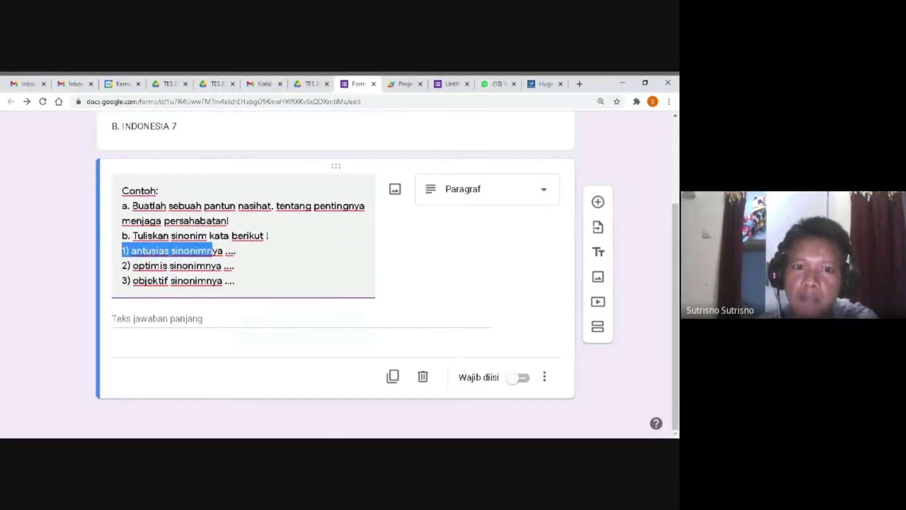
{"action": "left_click_drag", "start_coordinate": [234, 281], "coordinate": [118, 210]}
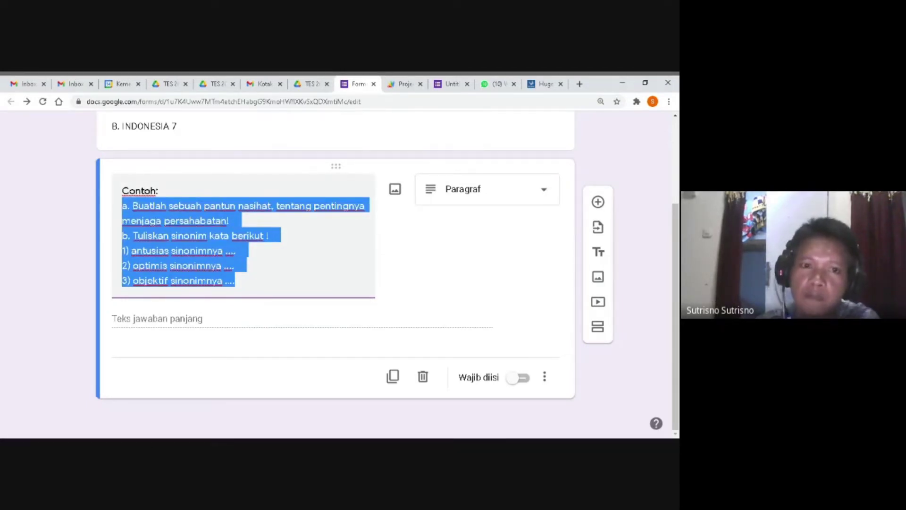
{"action": "left_click", "coordinate": [145, 206]}
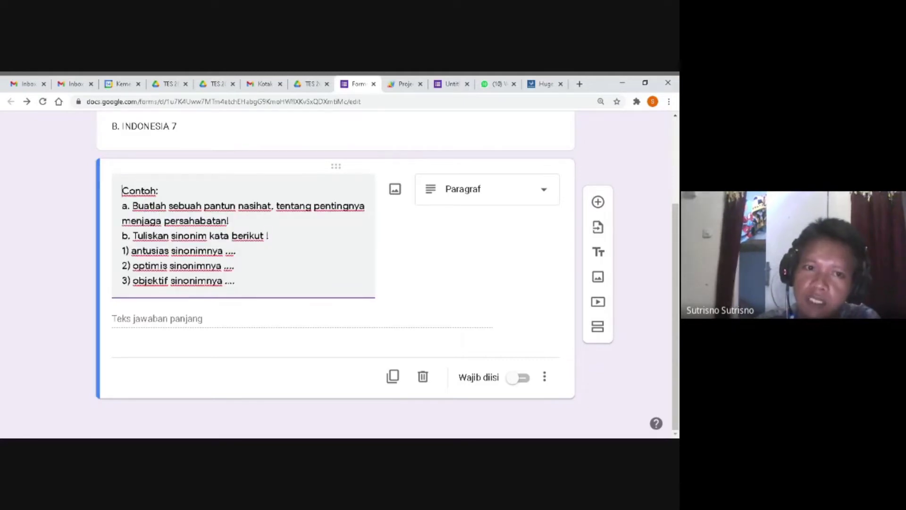
{"action": "left_click_drag", "start_coordinate": [121, 191], "coordinate": [210, 248]}
{"action": "left_click", "coordinate": [245, 266]}
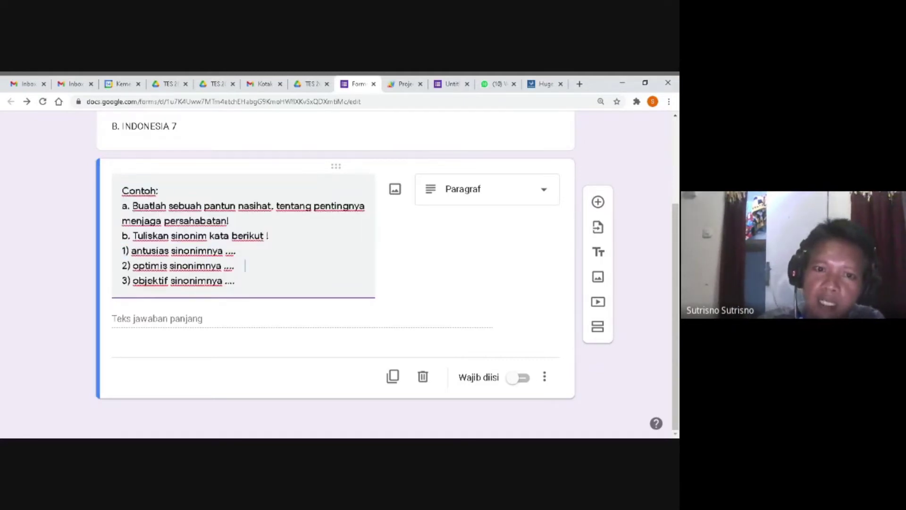
{"action": "left_click_drag", "start_coordinate": [235, 281], "coordinate": [130, 185]}
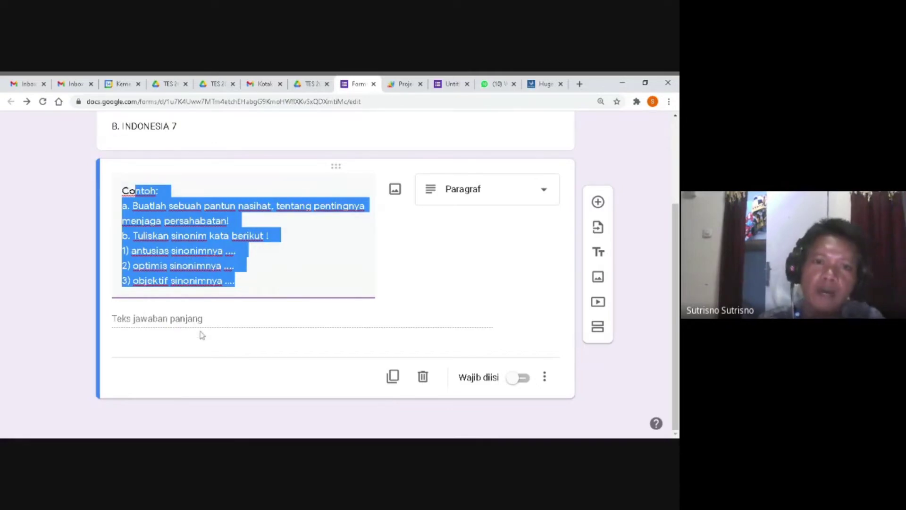
{"action": "left_click", "coordinate": [239, 281]}
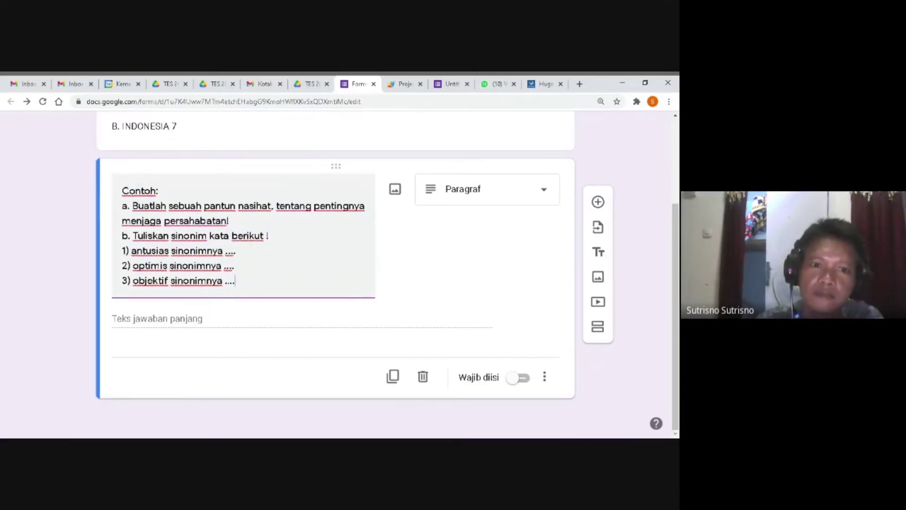
{"action": "left_click", "coordinate": [122, 191]}
{"action": "left_click_drag", "start_coordinate": [122, 191], "coordinate": [245, 265]}
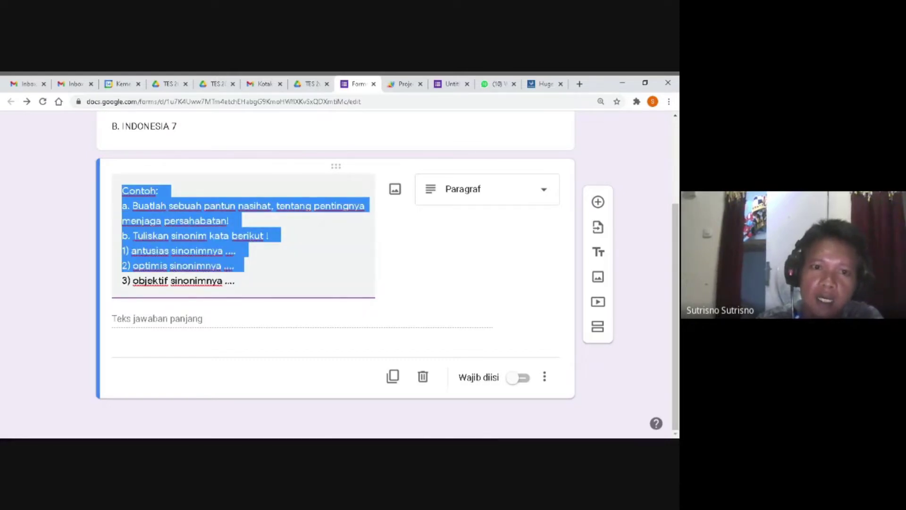
{"action": "left_click", "coordinate": [231, 251]}
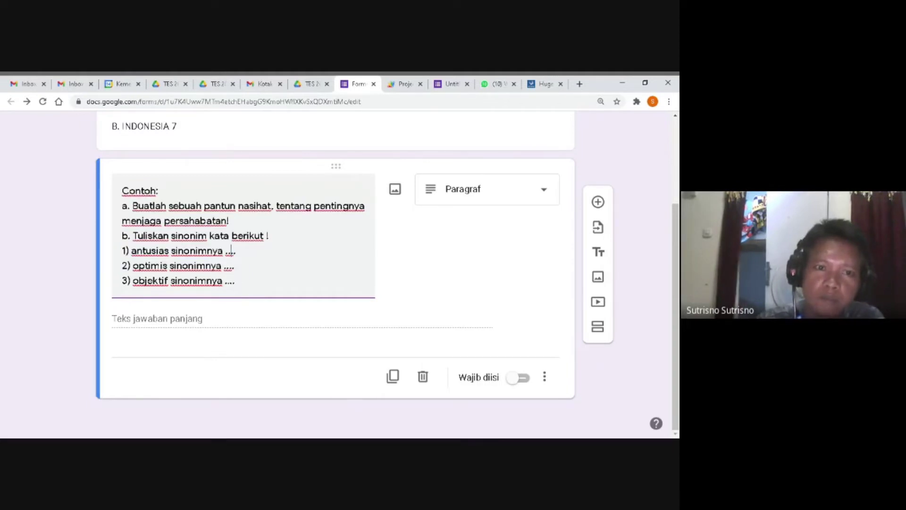
{"action": "triple_click", "coordinate": [140, 190]}
{"action": "left_click_drag", "start_coordinate": [122, 235], "coordinate": [238, 251]}
{"action": "left_click", "coordinate": [122, 236]}
{"action": "left_click_drag", "start_coordinate": [123, 235], "coordinate": [270, 235]}
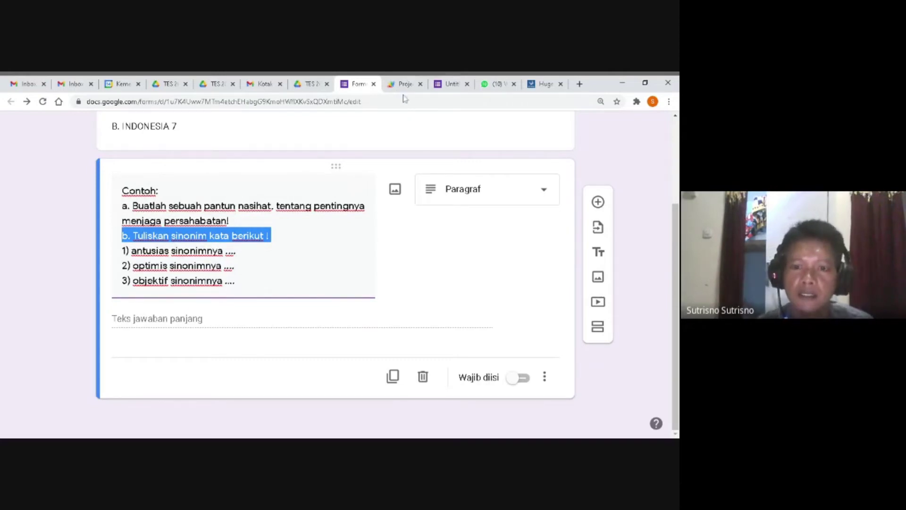
{"action": "key", "text": "alt+Tab"}
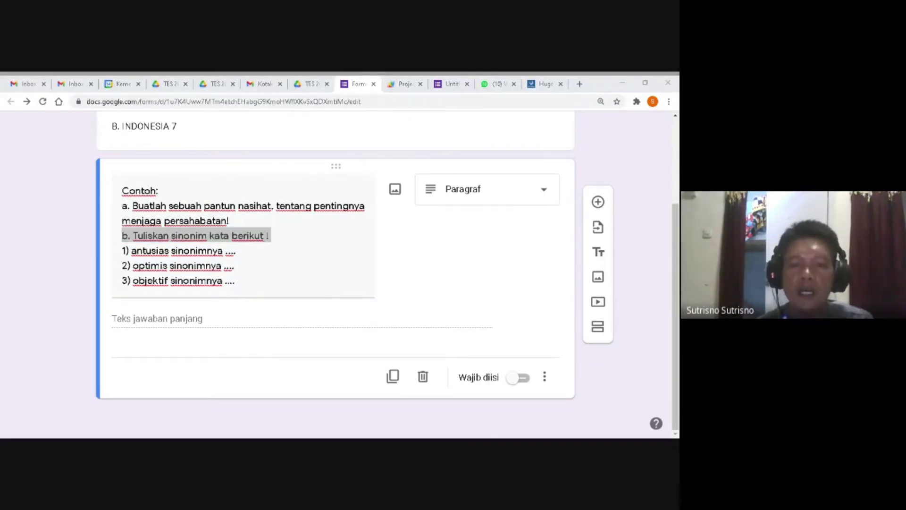
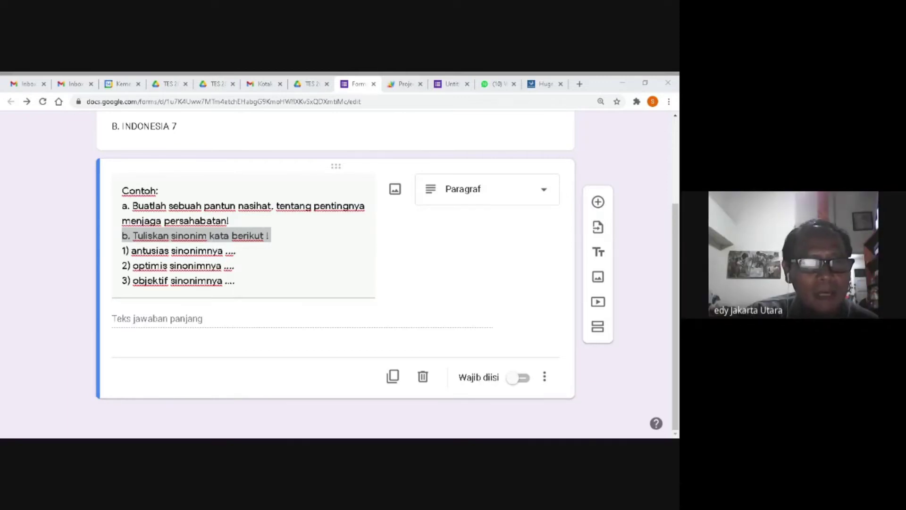
Insert extra spaces between "menjaga persahabatan!" and "b. Tuliskan sinonim" in the question text, and return to the Apps Script project.
{"action": "left_click", "coordinate": [376, 251]}
{"action": "key", "text": "ctrl+a"}
{"action": "left_click", "coordinate": [232, 221]}
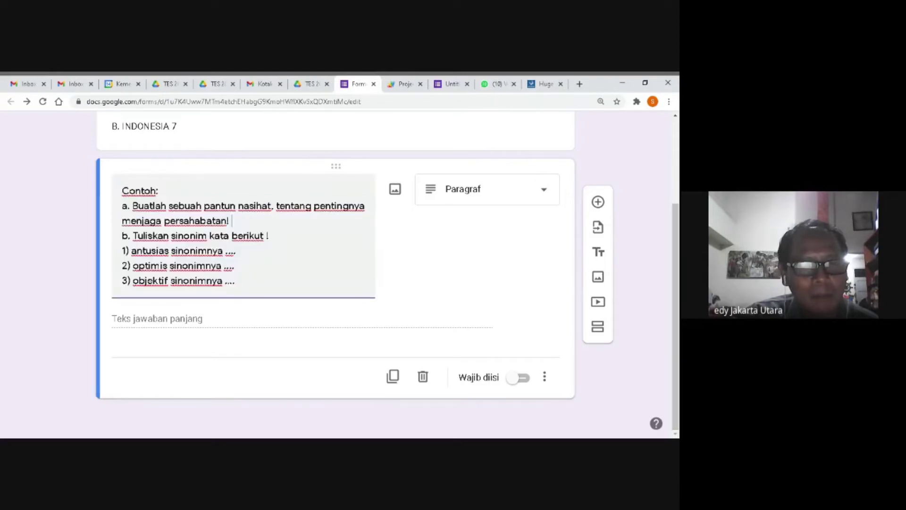
{"action": "key", "text": "BackSpace"}
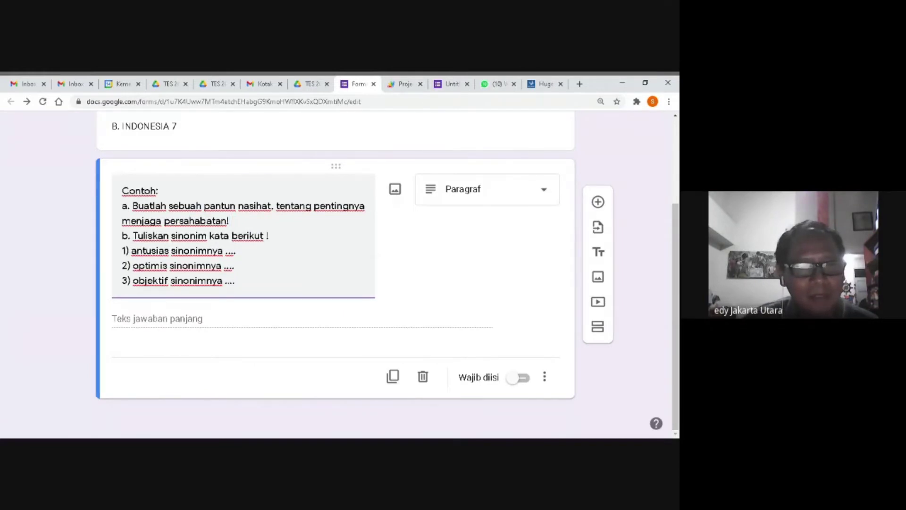
{"action": "key", "text": "Return"}
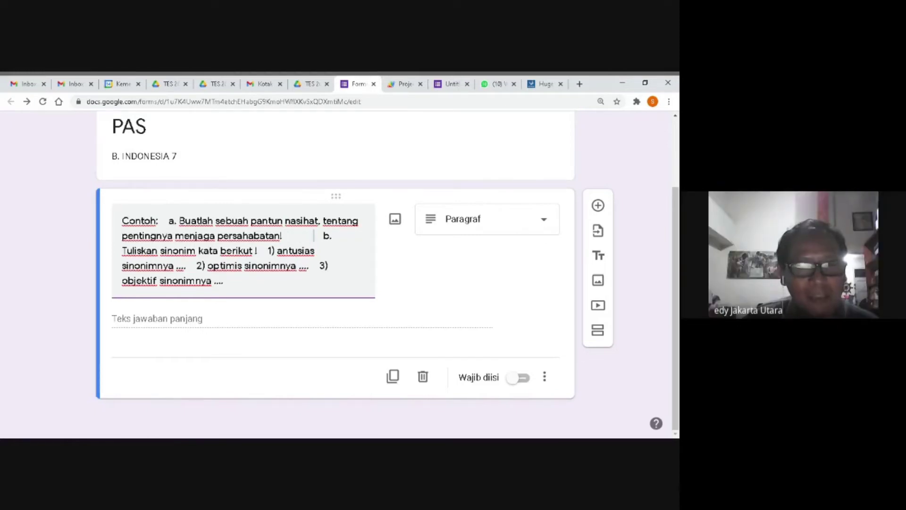
{"action": "left_click", "coordinate": [402, 85]}
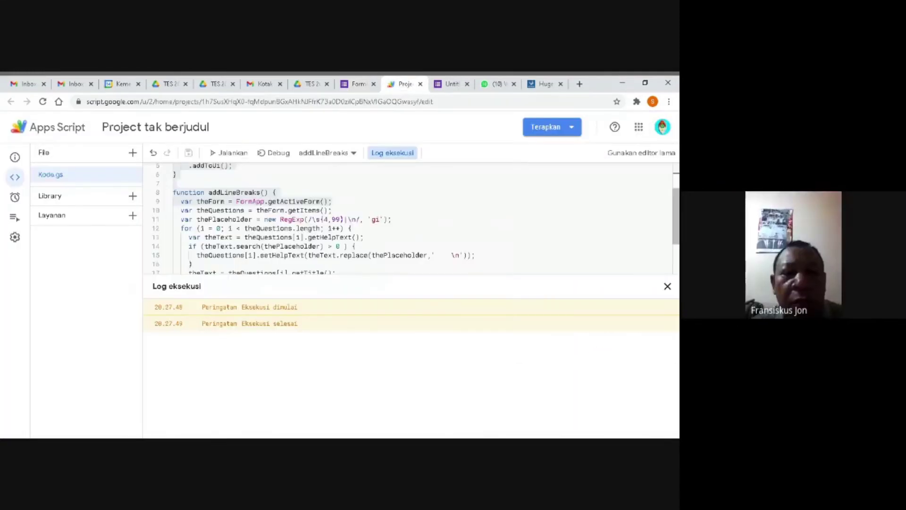
Run addLineBreaks on the PAS form and check how the question text is split into lines.
{"action": "left_click", "coordinate": [217, 153]}
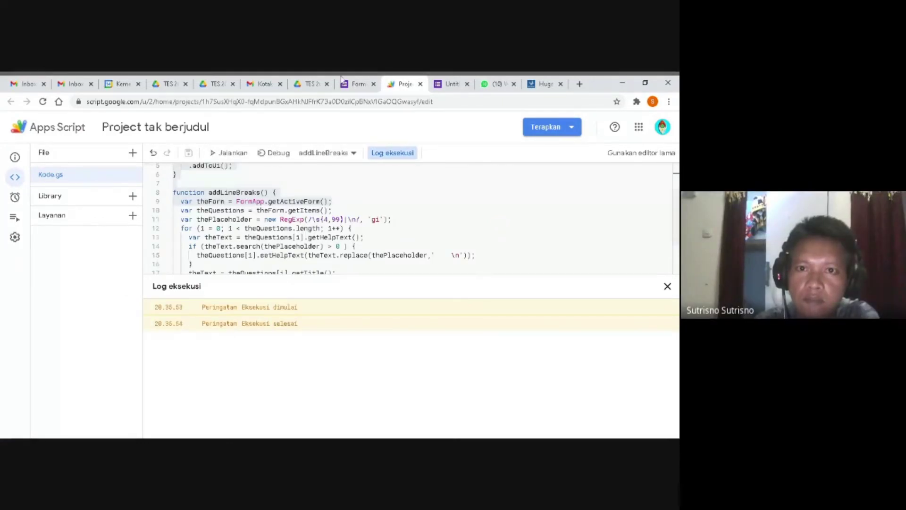
{"action": "left_click", "coordinate": [356, 84]}
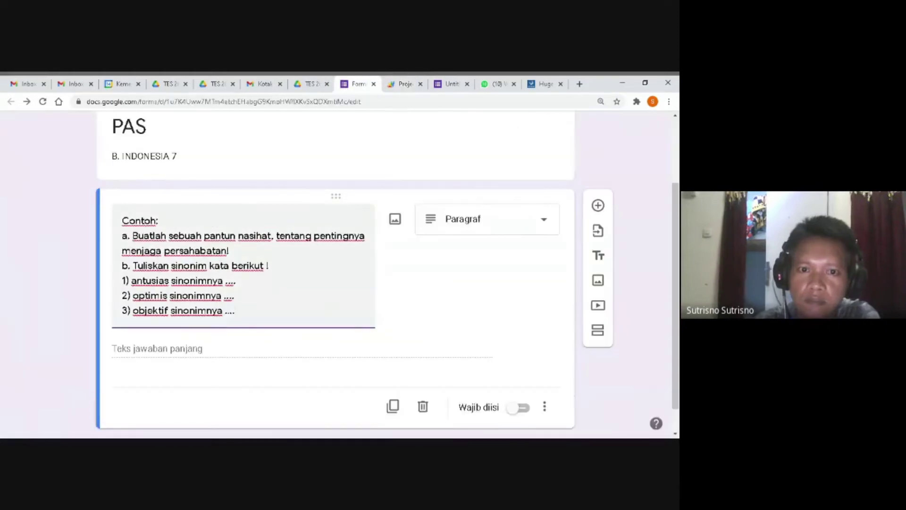
{"action": "left_click", "coordinate": [169, 191]}
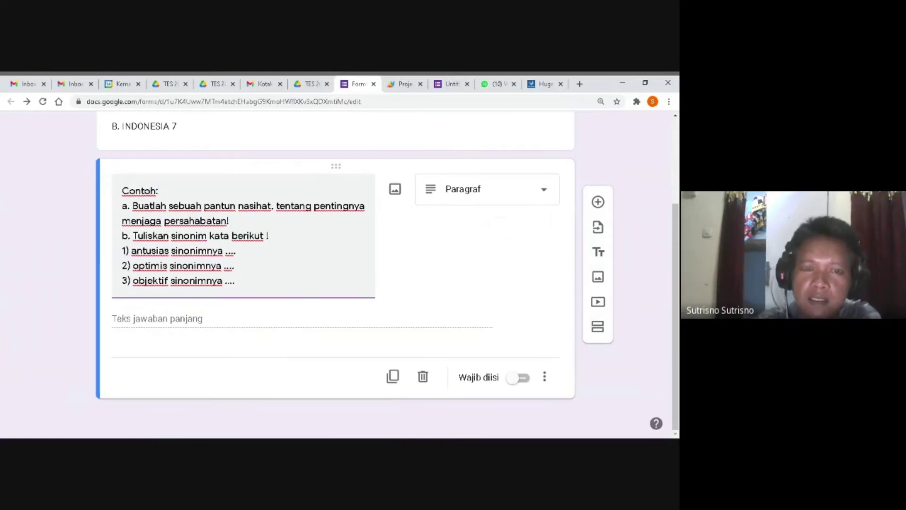
{"action": "left_click", "coordinate": [122, 206]}
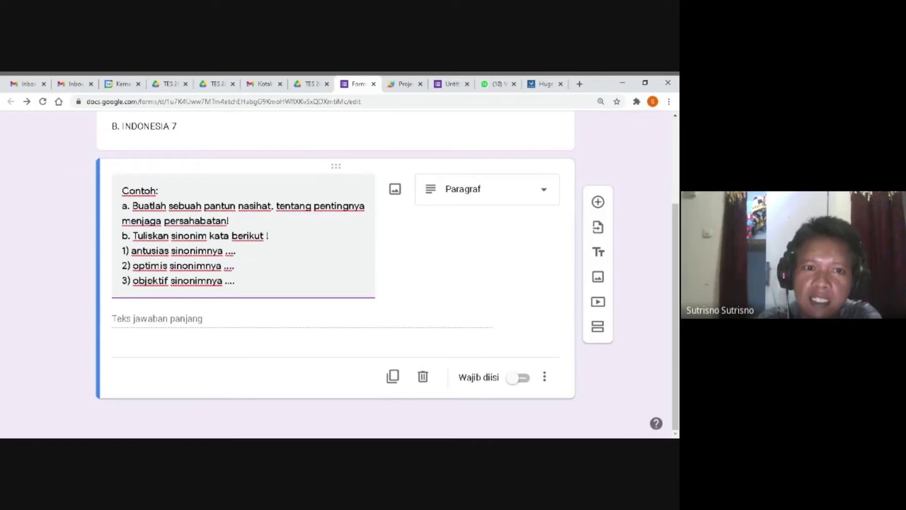
{"action": "left_click", "coordinate": [162, 191]}
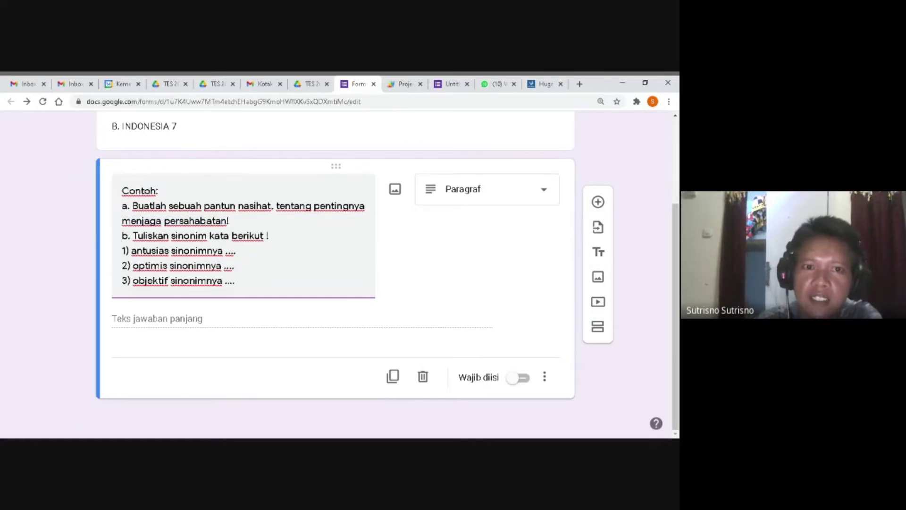
Find the blank character numbered 127 in the vertex42 Unicode symbols table and select it.
{"action": "left_click", "coordinate": [543, 85]}
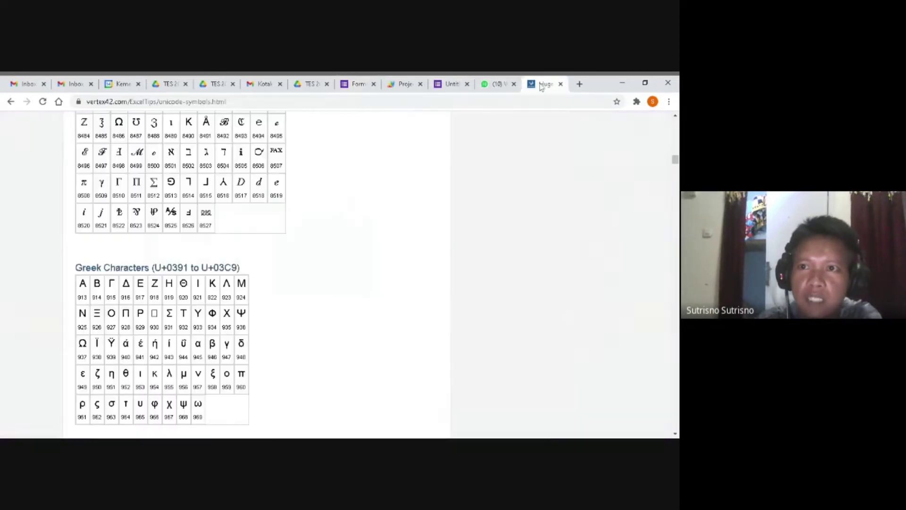
{"action": "scroll", "coordinate": [238, 290], "scroll_direction": "up", "scroll_amount": 10}
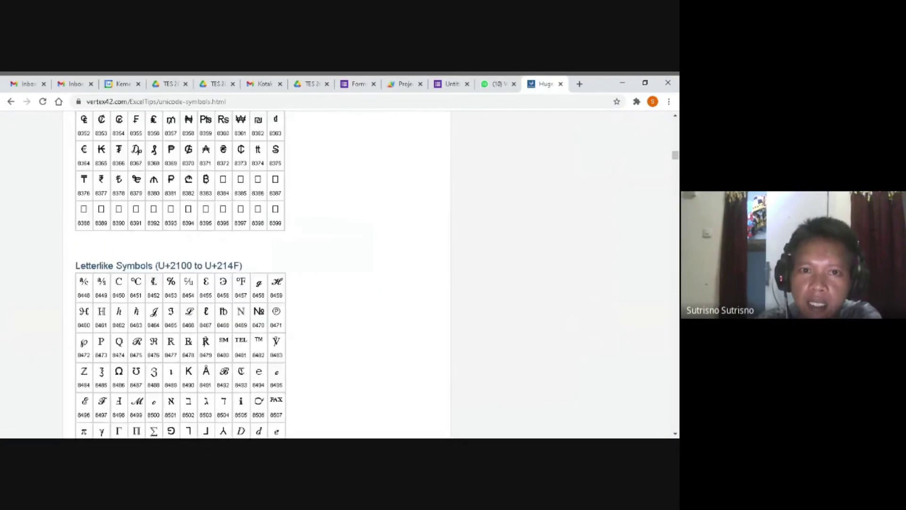
{"action": "scroll", "coordinate": [238, 289], "scroll_direction": "up", "scroll_amount": 6}
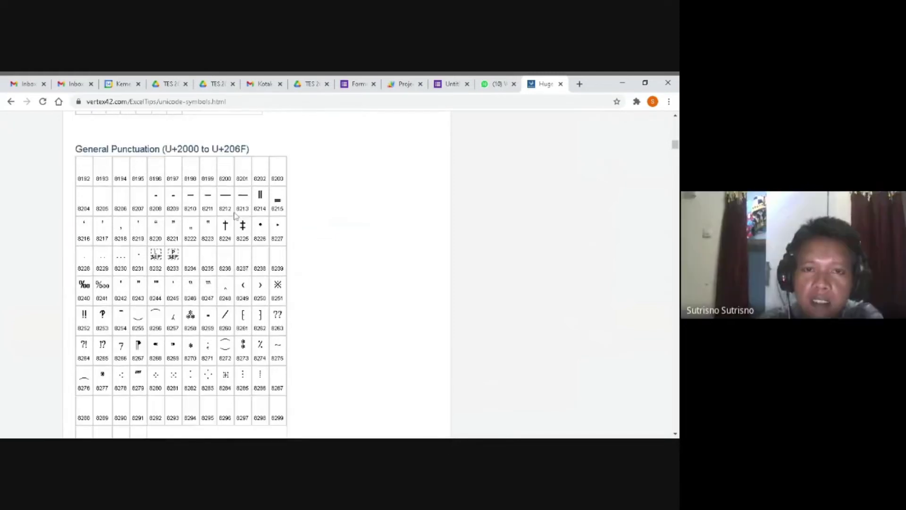
{"action": "scroll", "coordinate": [251, 210], "scroll_direction": "up", "scroll_amount": 8}
{"action": "scroll", "coordinate": [236, 280], "scroll_direction": "up", "scroll_amount": 4}
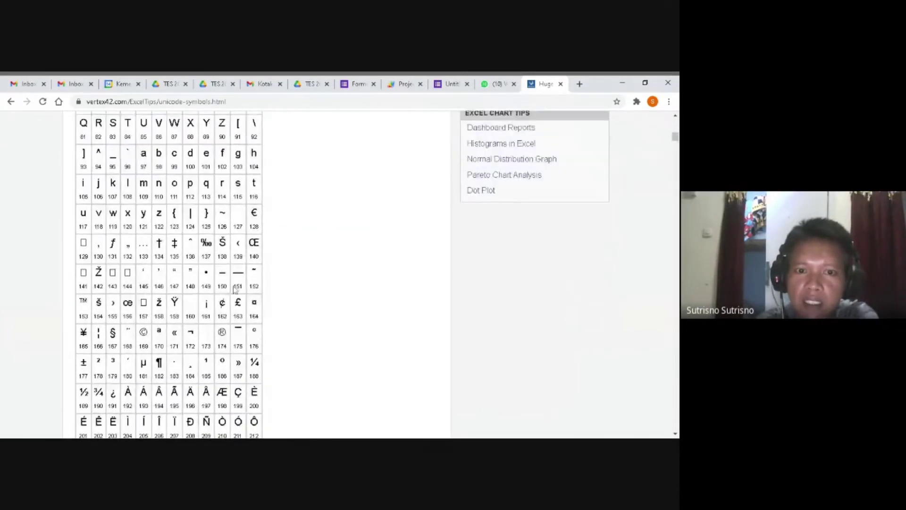
{"action": "scroll", "coordinate": [236, 293], "scroll_direction": "down", "scroll_amount": 2}
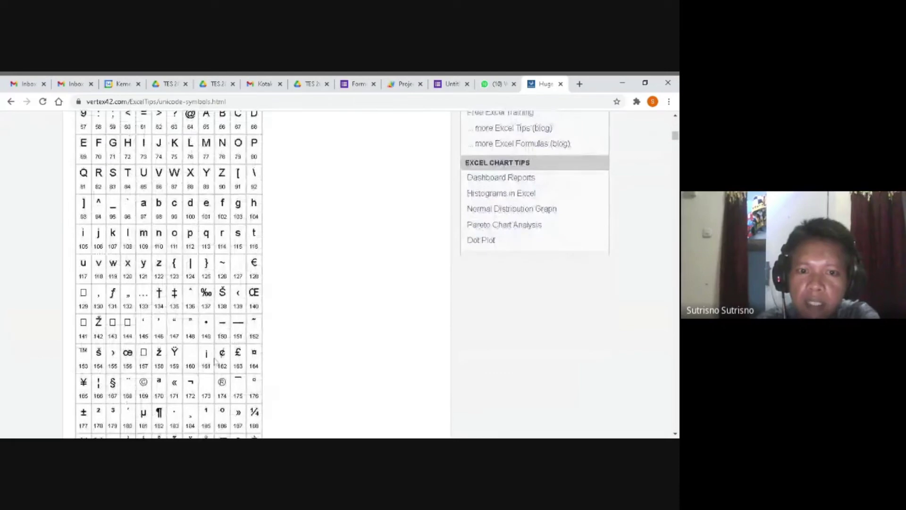
{"action": "scroll", "coordinate": [216, 361], "scroll_direction": "up", "scroll_amount": 5}
{"action": "scroll", "coordinate": [216, 362], "scroll_direction": "up", "scroll_amount": 1}
{"action": "scroll", "coordinate": [217, 361], "scroll_direction": "down", "scroll_amount": 7}
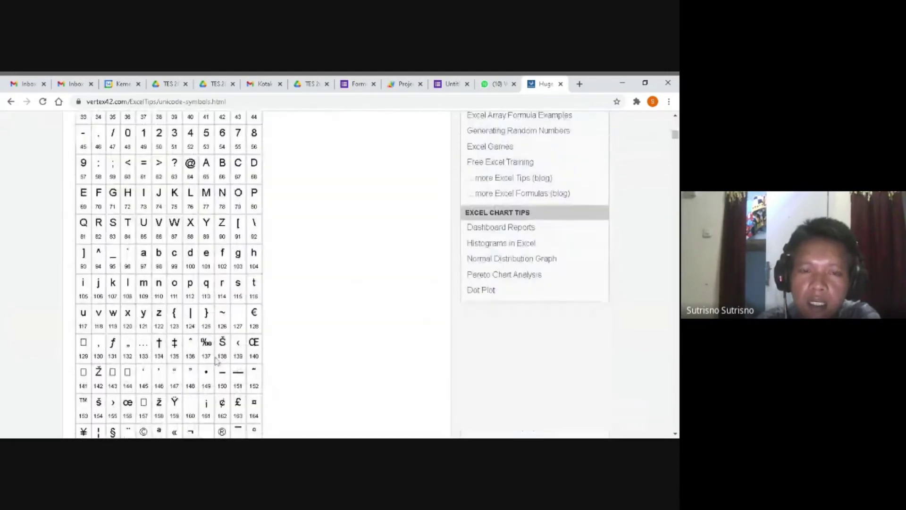
{"action": "scroll", "coordinate": [216, 362], "scroll_direction": "down", "scroll_amount": 3}
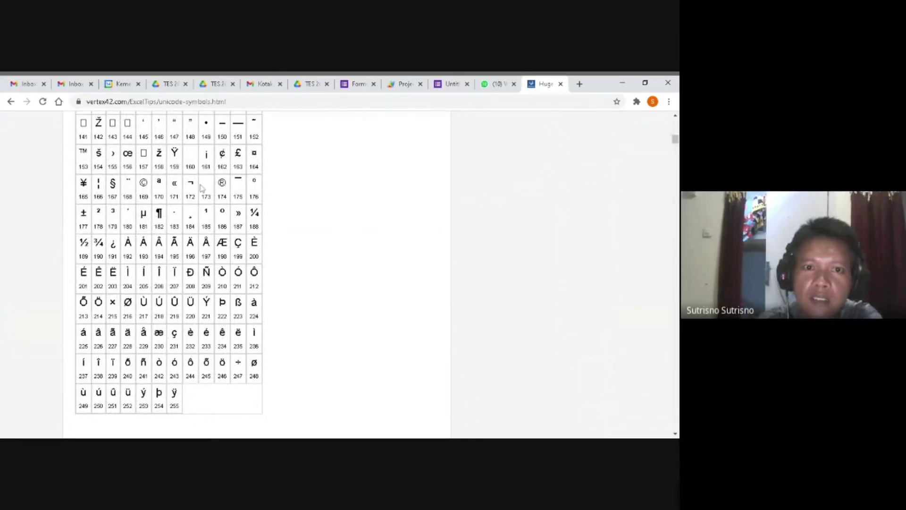
{"action": "scroll", "coordinate": [210, 198], "scroll_direction": "up", "scroll_amount": 2}
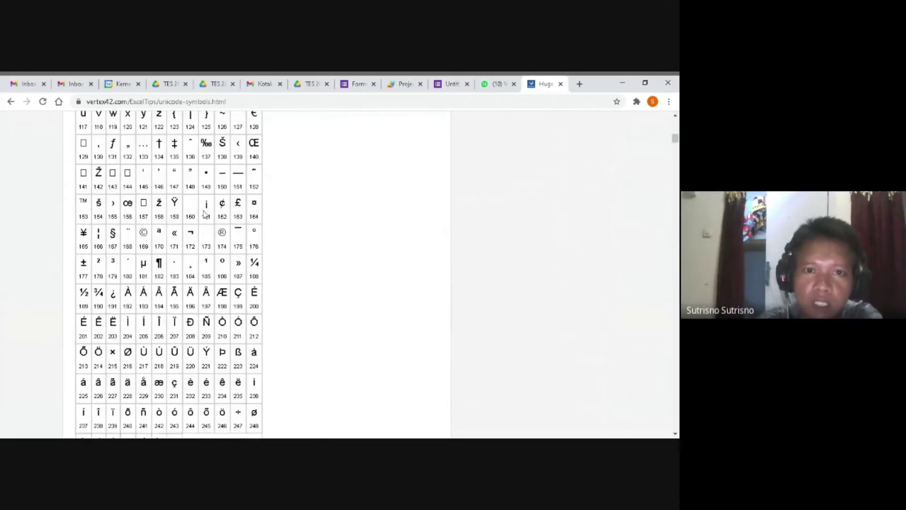
{"action": "scroll", "coordinate": [206, 215], "scroll_direction": "up", "scroll_amount": 1}
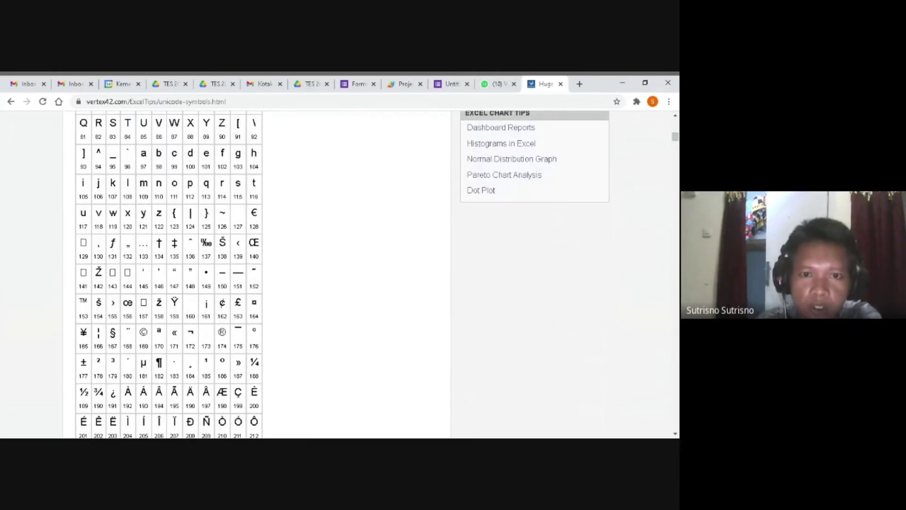
{"action": "double_click", "coordinate": [238, 213]}
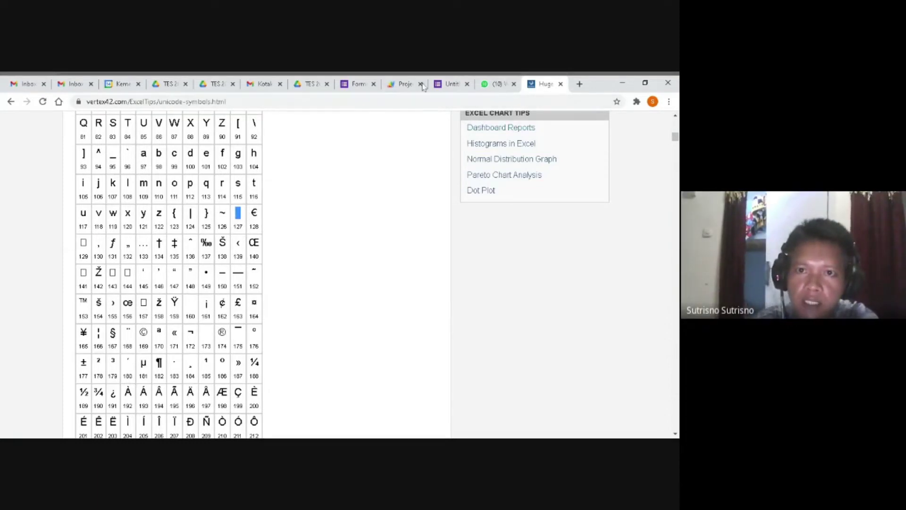
Insert a blank character with extra spacing between "Contoh:" and "a. Buatlah" in the PAS question, and run addLineBreaks again.
{"action": "left_click", "coordinate": [355, 84]}
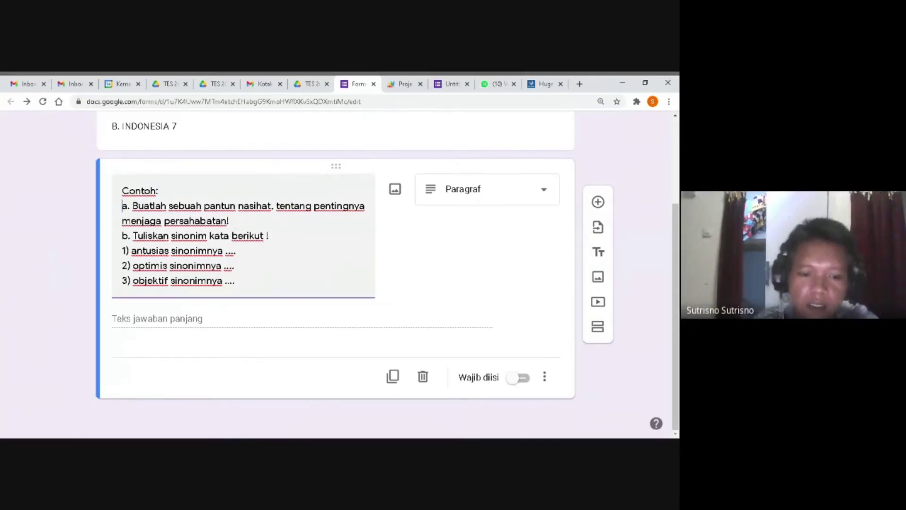
{"action": "key", "text": "Return"}
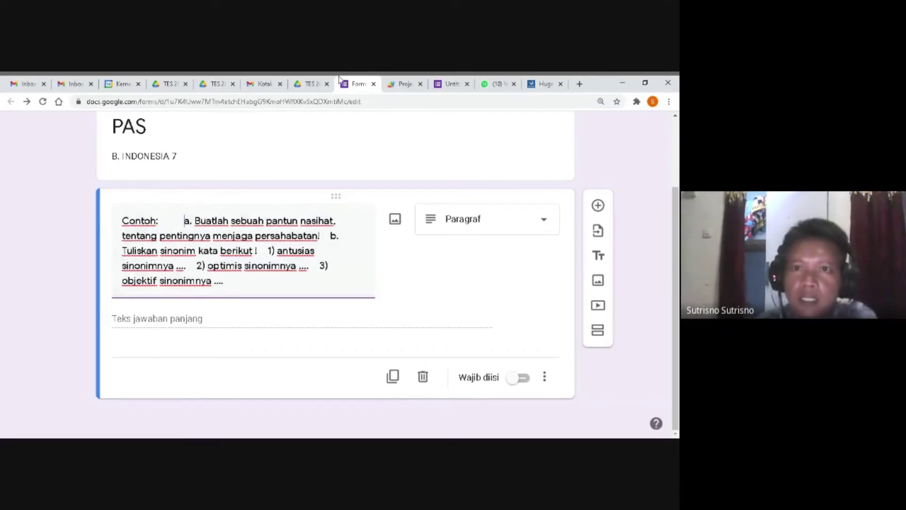
{"action": "left_click", "coordinate": [404, 84]}
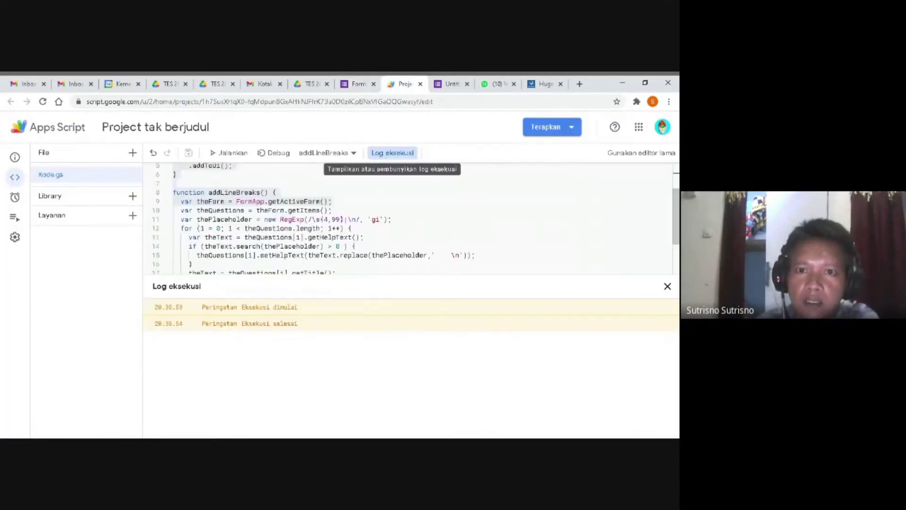
{"action": "left_click", "coordinate": [229, 153]}
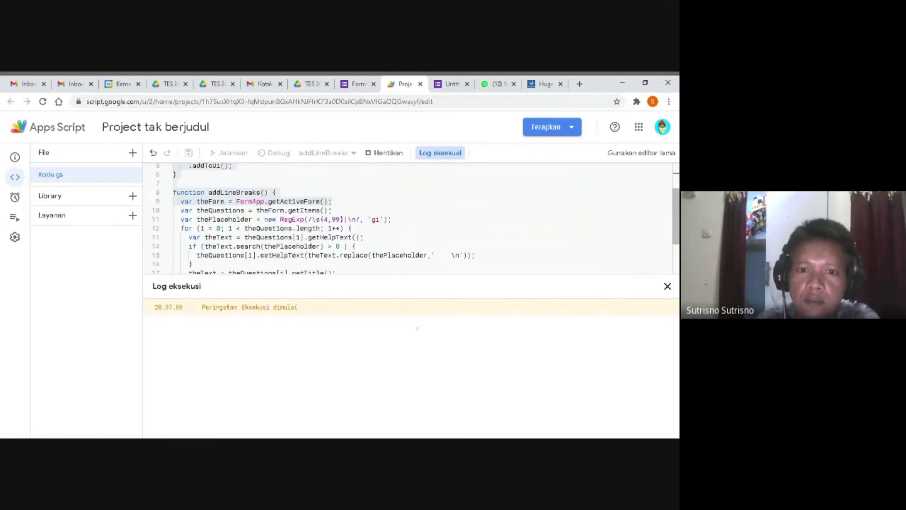
{"action": "left_click", "coordinate": [357, 84]}
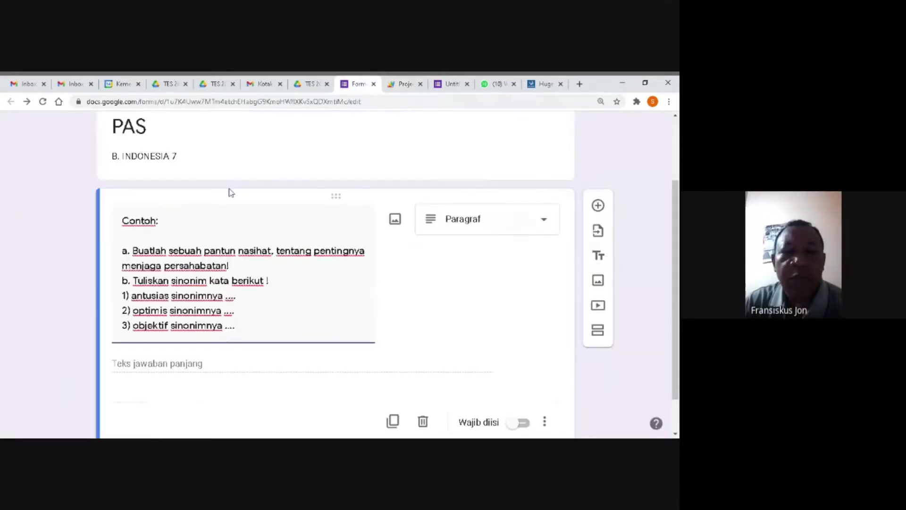
Highlight the blank line below "Contoh:", preview the PAS form as respondents see it, and return to the editor.
{"action": "double_click", "coordinate": [128, 234]}
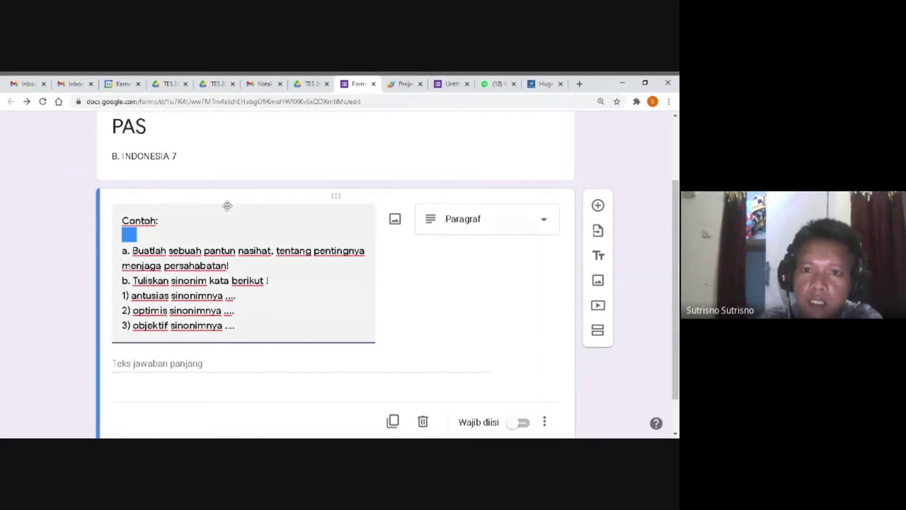
{"action": "scroll", "coordinate": [227, 206], "scroll_direction": "up", "scroll_amount": 3}
{"action": "left_click", "coordinate": [492, 130]}
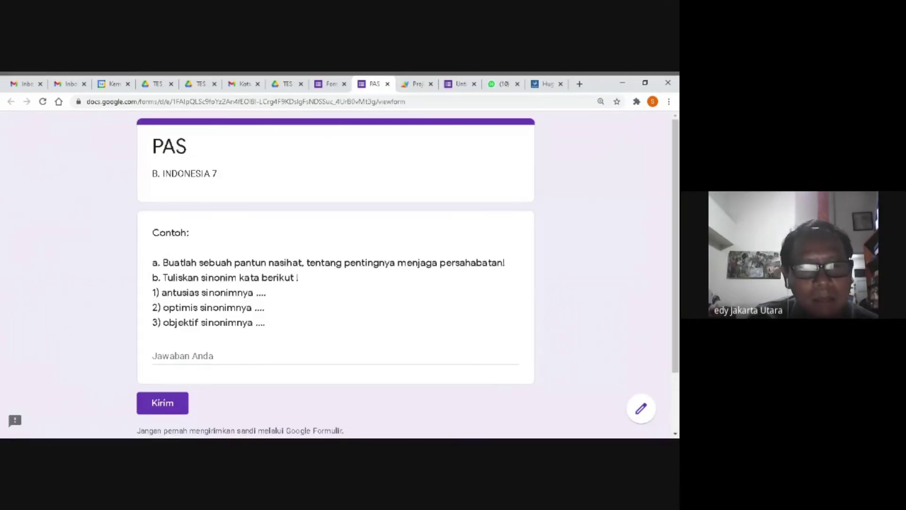
{"action": "left_click", "coordinate": [329, 88]}
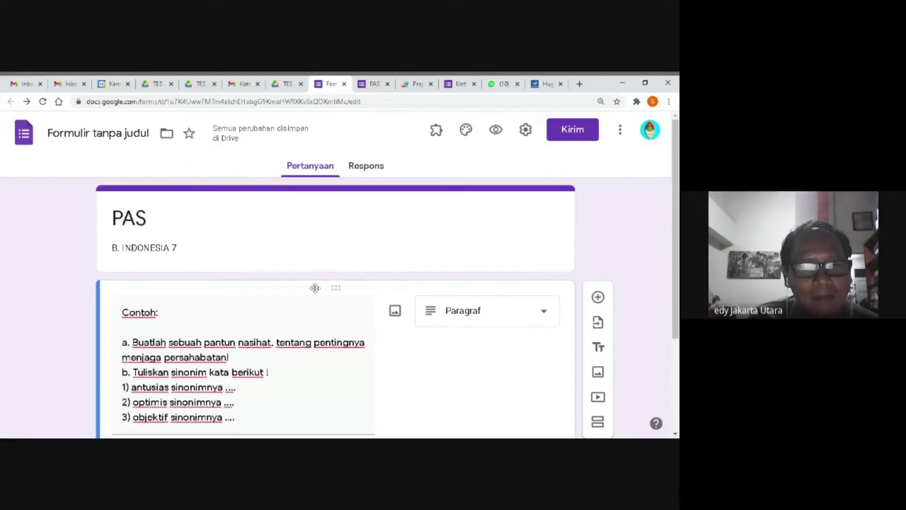
Add more blank spacing between "Contoh:" and "a. Buatlah" in the question text, and rerun addLineBreaks to widen the gap.
{"action": "scroll", "coordinate": [316, 288], "scroll_direction": "down", "scroll_amount": 1}
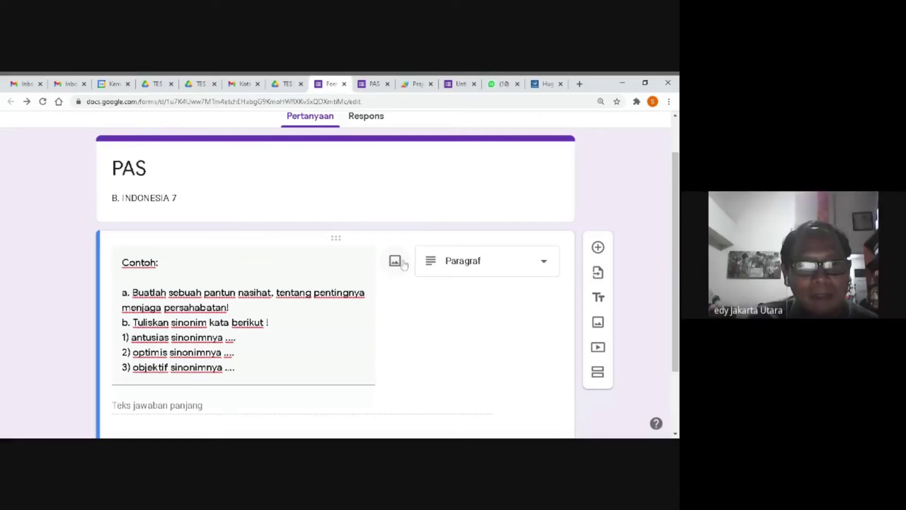
{"action": "left_click", "coordinate": [357, 269]}
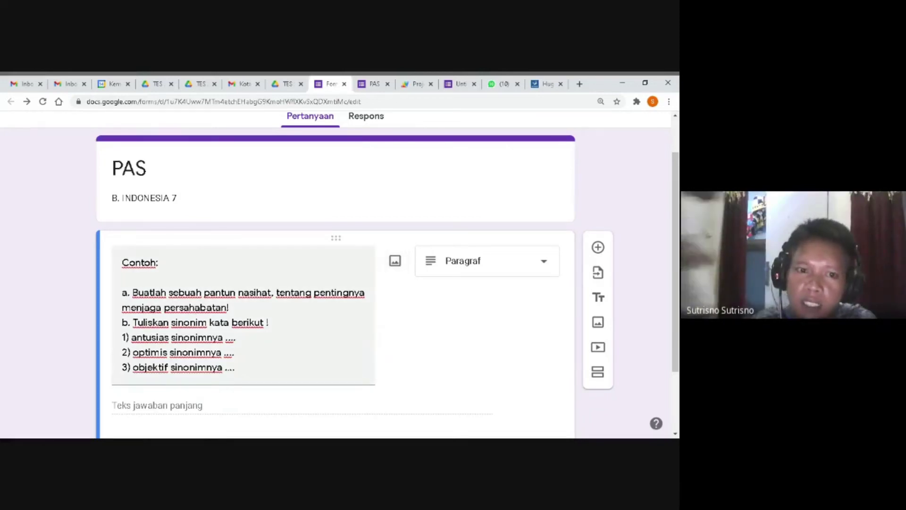
{"action": "key", "text": "ctrl+a"}
{"action": "left_click", "coordinate": [127, 277]}
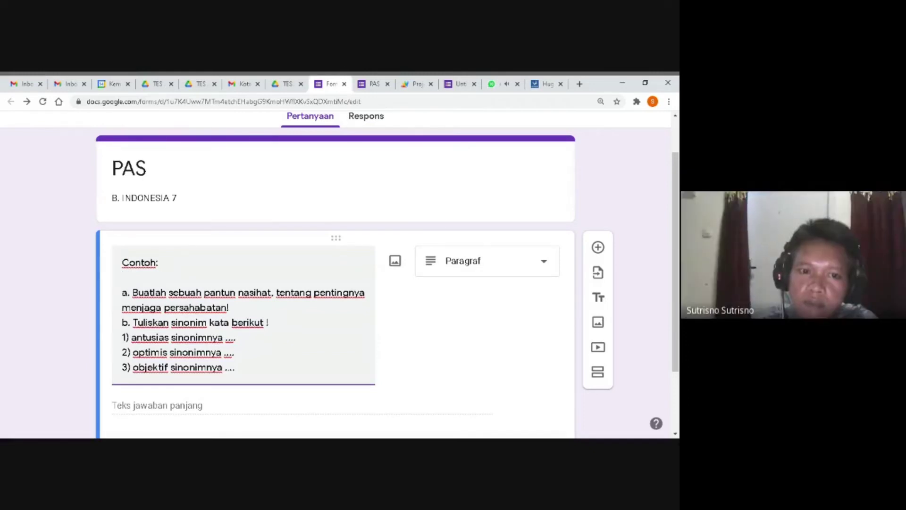
{"action": "key", "text": "Down"}
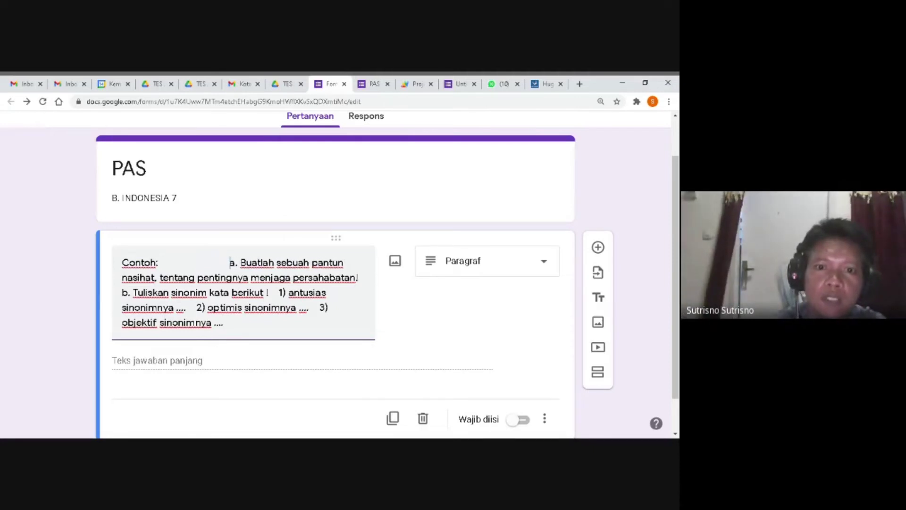
{"action": "left_click", "coordinate": [415, 84]}
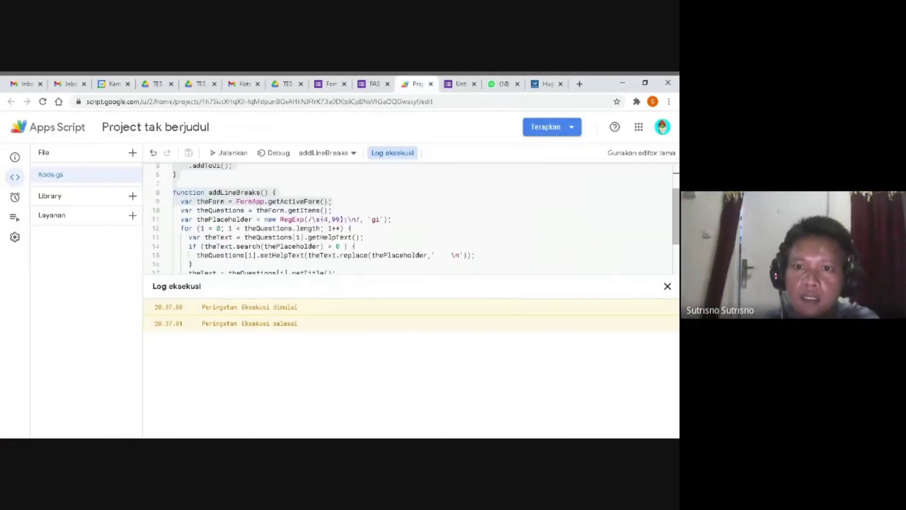
{"action": "left_click", "coordinate": [229, 153]}
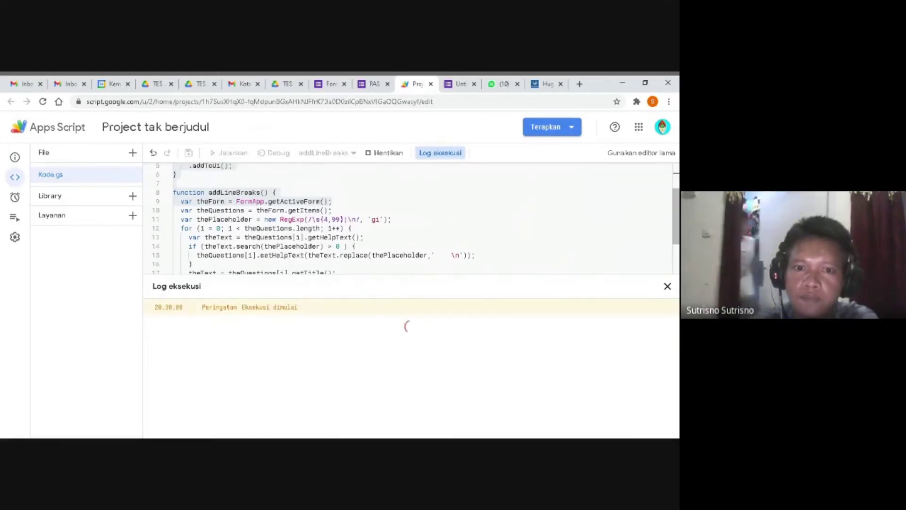
{"action": "left_click", "coordinate": [330, 84]}
{"action": "scroll", "coordinate": [335, 283], "scroll_direction": "down", "scroll_amount": 1}
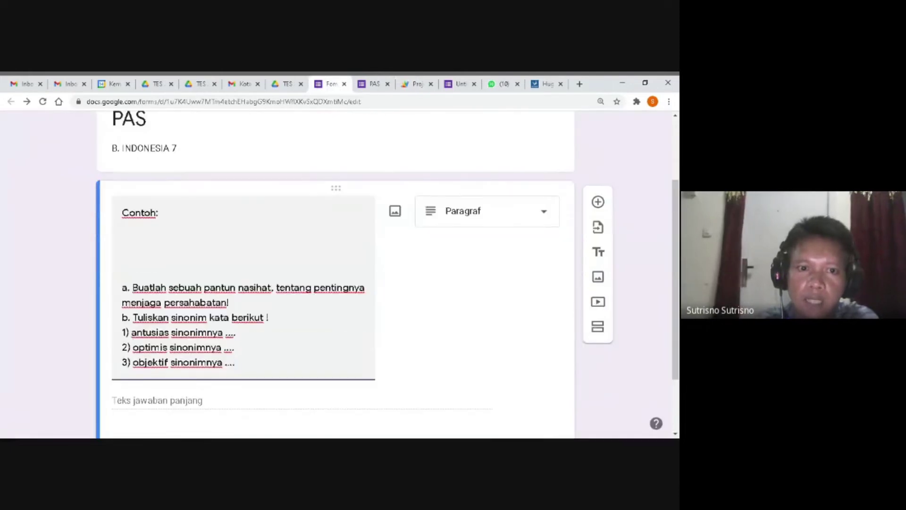
Highlight the blank character in the gap below "Contoh:" and review the layout of the whole question.
{"action": "double_click", "coordinate": [132, 241]}
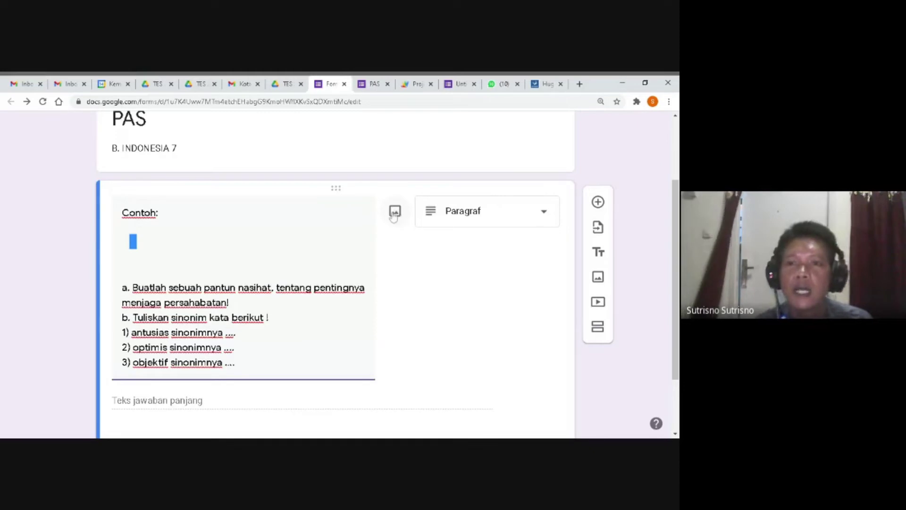
{"action": "scroll", "coordinate": [396, 213], "scroll_direction": "down", "scroll_amount": 1}
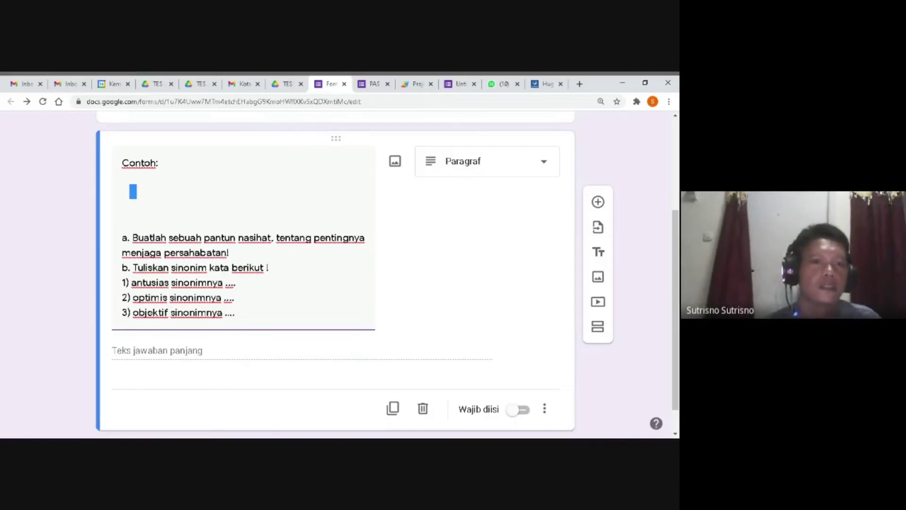
{"action": "scroll", "coordinate": [395, 210], "scroll_direction": "up", "scroll_amount": 3}
{"action": "scroll", "coordinate": [395, 211], "scroll_direction": "down", "scroll_amount": 1}
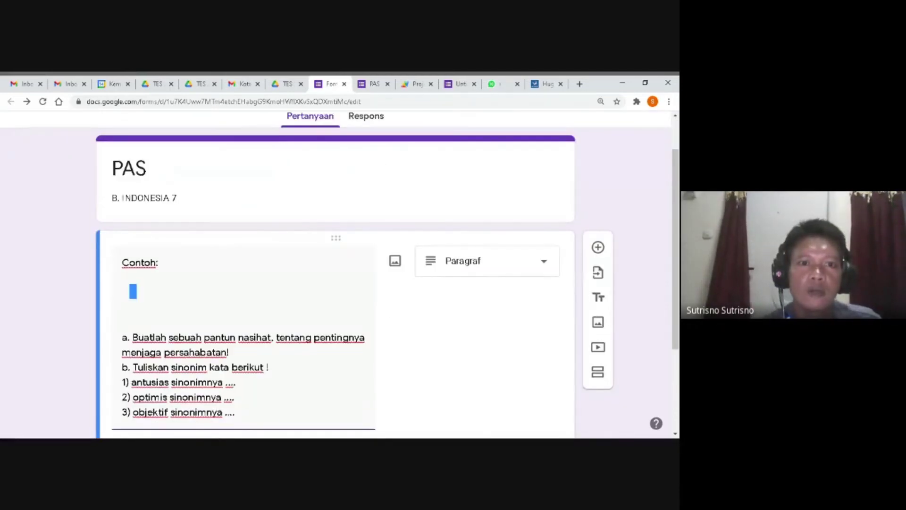
{"action": "scroll", "coordinate": [602, 264], "scroll_direction": "up", "scroll_amount": 1}
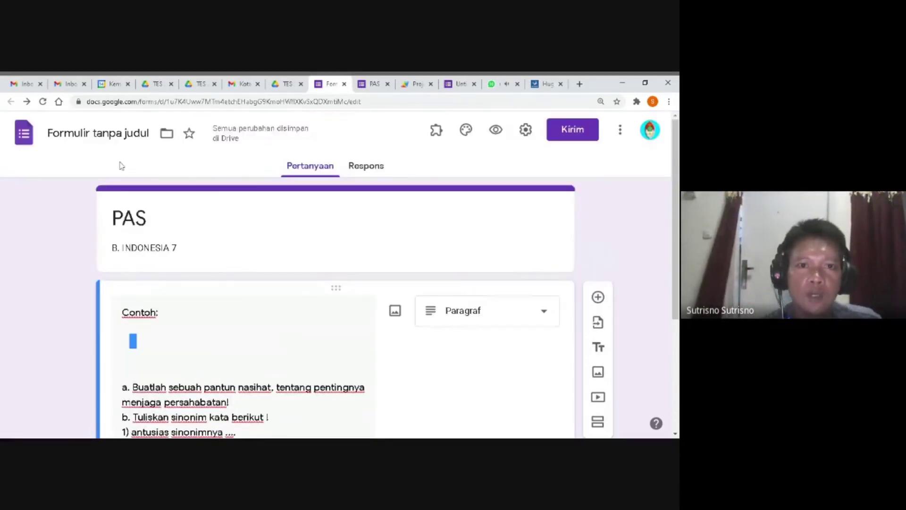
{"action": "scroll", "coordinate": [289, 352], "scroll_direction": "down", "scroll_amount": 3}
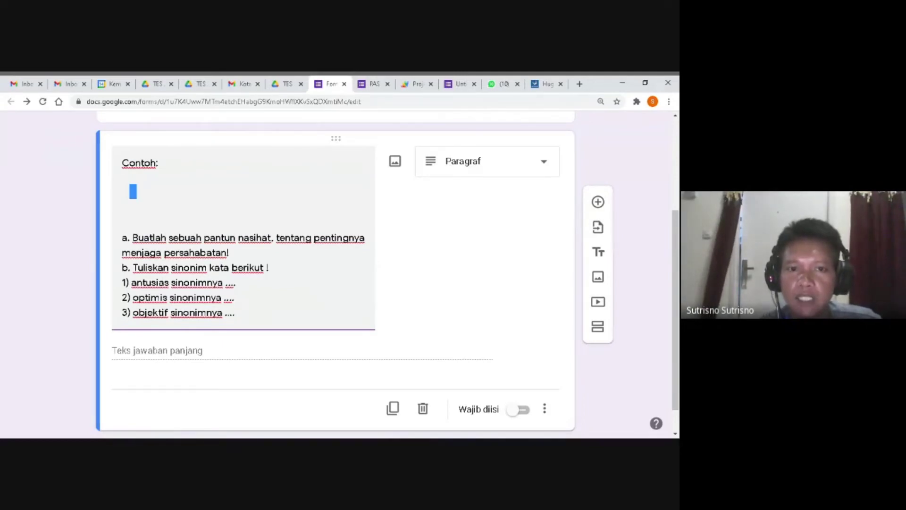
Review the layout of the PAS question text and highlight the blank character in the gap below "Contoh:".
{"action": "left_click", "coordinate": [137, 192]}
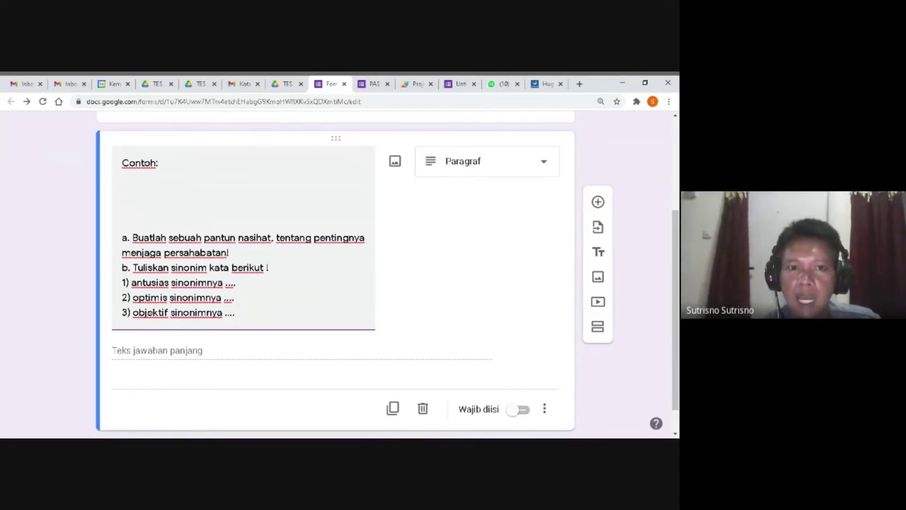
{"action": "scroll", "coordinate": [387, 274], "scroll_direction": "up", "scroll_amount": 1}
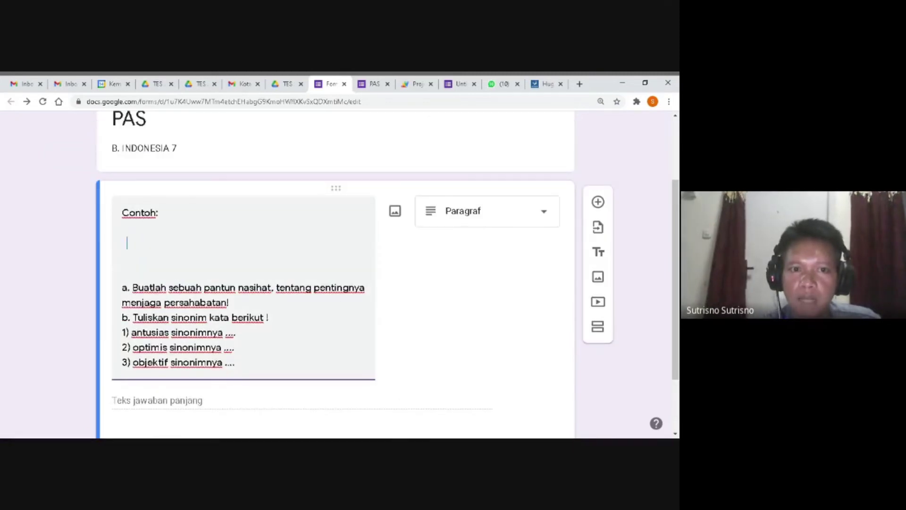
{"action": "scroll", "coordinate": [140, 255], "scroll_direction": "up", "scroll_amount": 2}
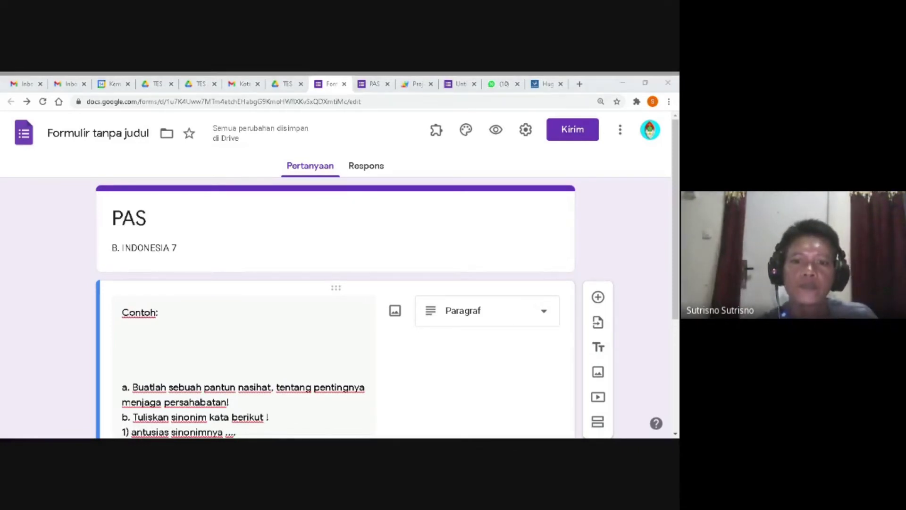
{"action": "key", "text": "ctrl+a"}
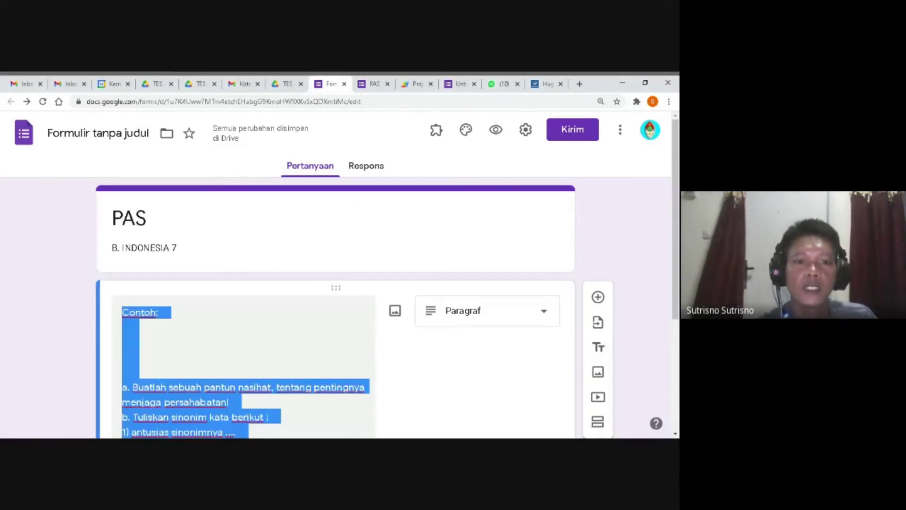
{"action": "left_click", "coordinate": [332, 433]}
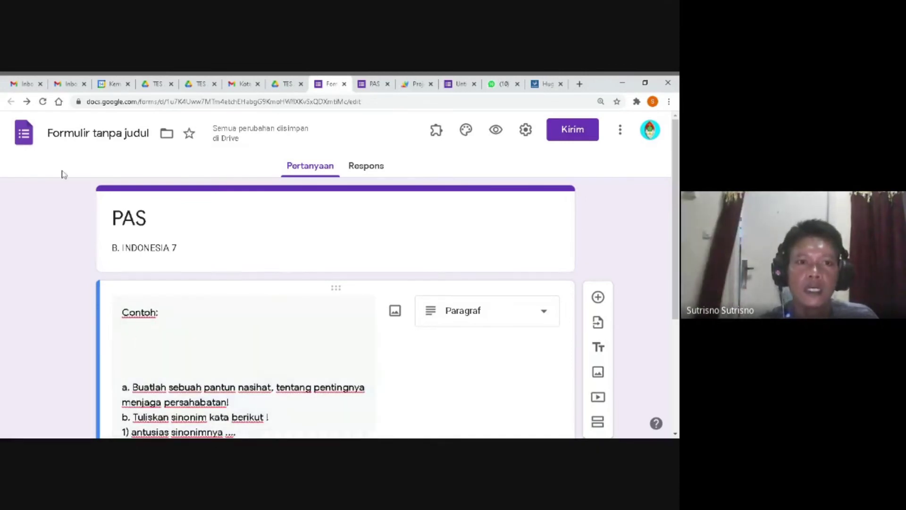
{"action": "scroll", "coordinate": [449, 372], "scroll_direction": "down", "scroll_amount": 3}
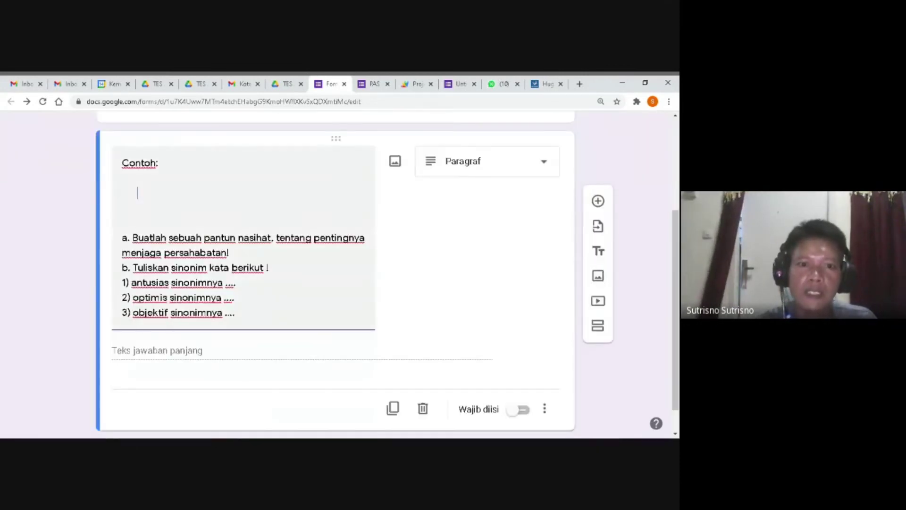
{"action": "left_click_drag", "start_coordinate": [137, 193], "coordinate": [133, 208]}
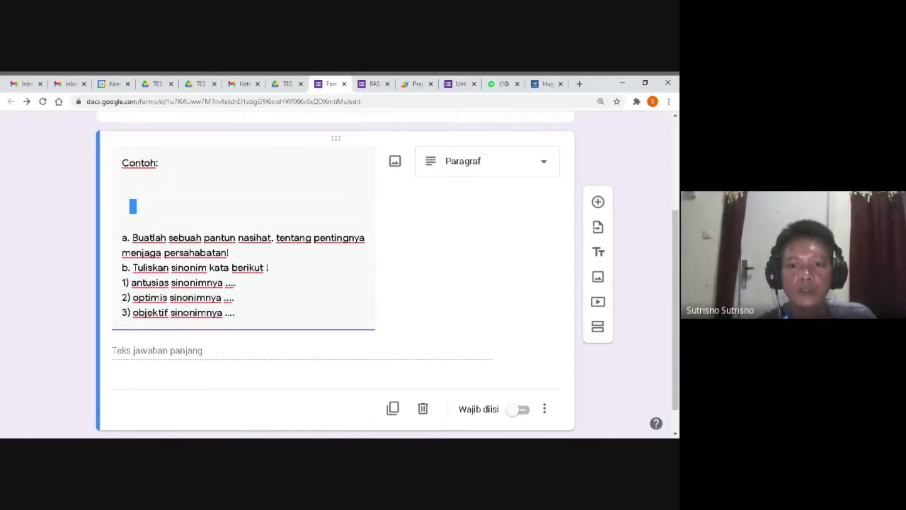
{"action": "key", "text": "alt+Tab"}
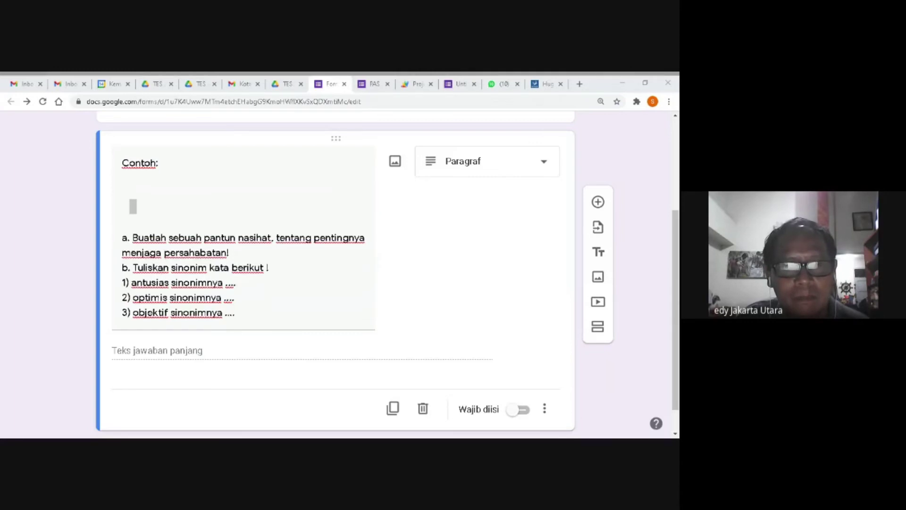
Add a multiple-choice question titled "Contoh gambar....." and insert the uploaded image of a triangle with 3 cm and 5 cm sides.
{"action": "left_click", "coordinate": [400, 202]}
{"action": "scroll", "coordinate": [636, 273], "scroll_direction": "up", "scroll_amount": 3}
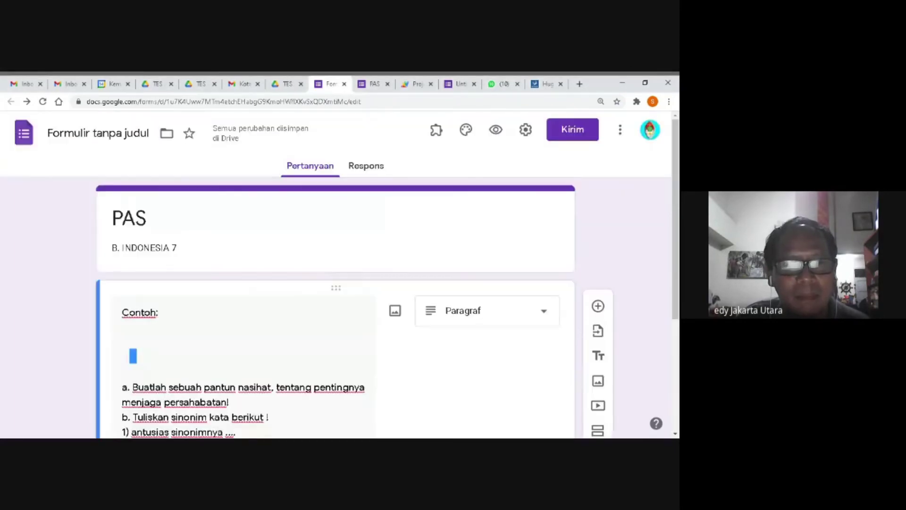
{"action": "scroll", "coordinate": [636, 272], "scroll_direction": "down", "scroll_amount": 4}
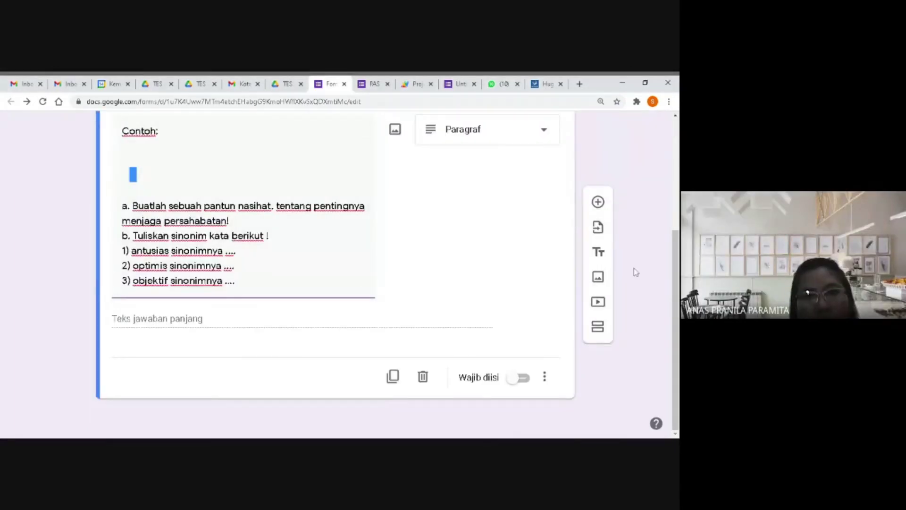
{"action": "left_click", "coordinate": [598, 202]}
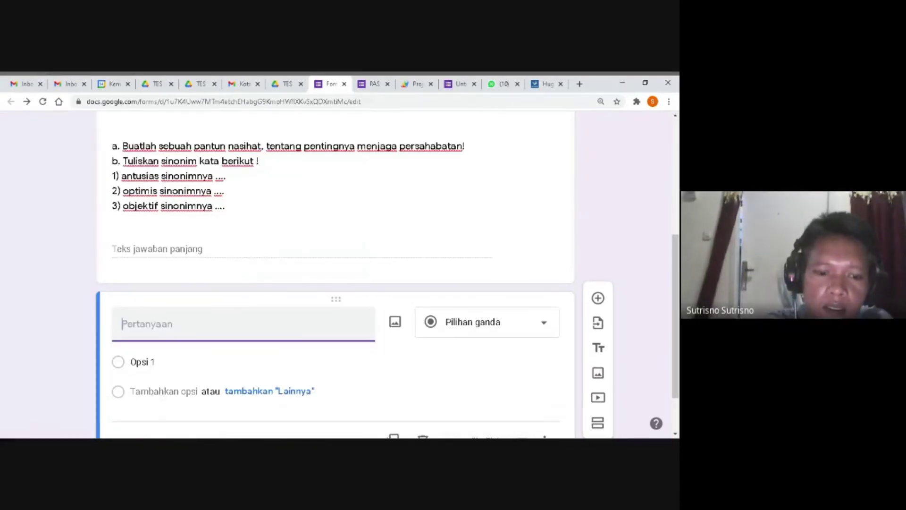
{"action": "type", "text": "C"}
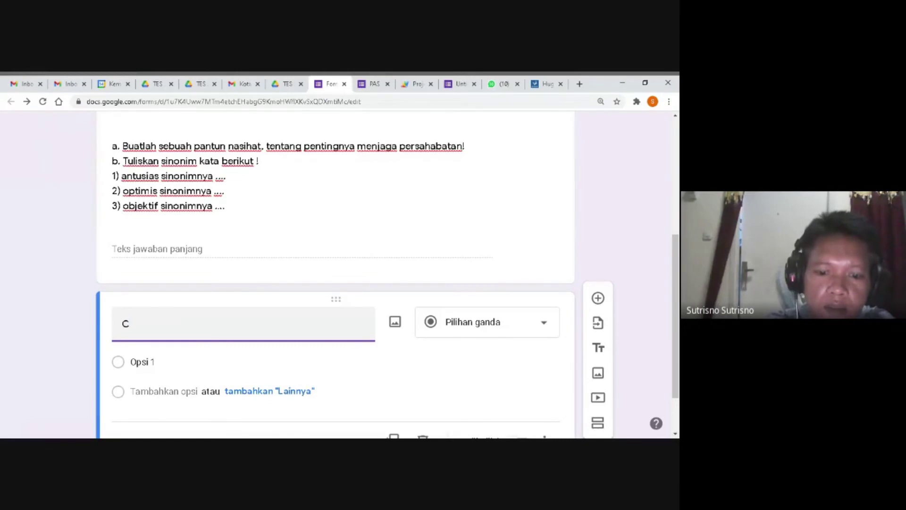
{"action": "type", "text": "onto"}
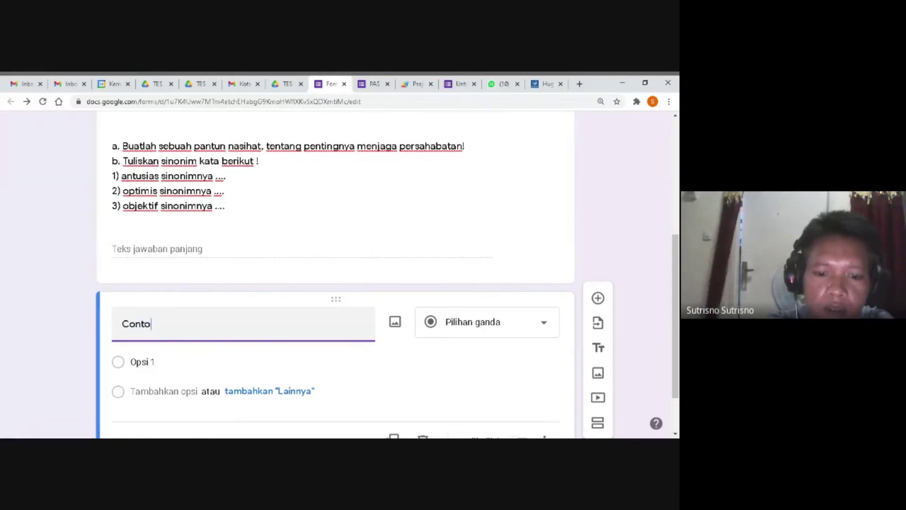
{"action": "type", "text": "h ga"}
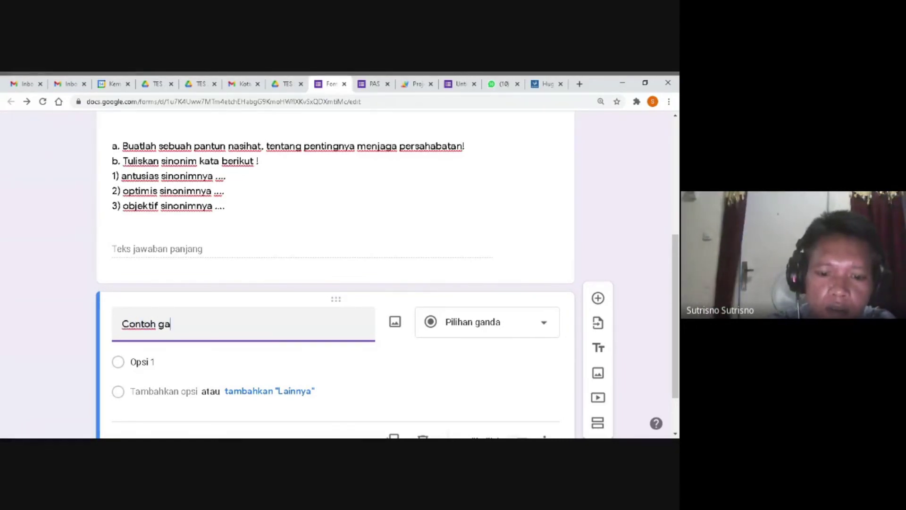
{"action": "type", "text": "mbar"}
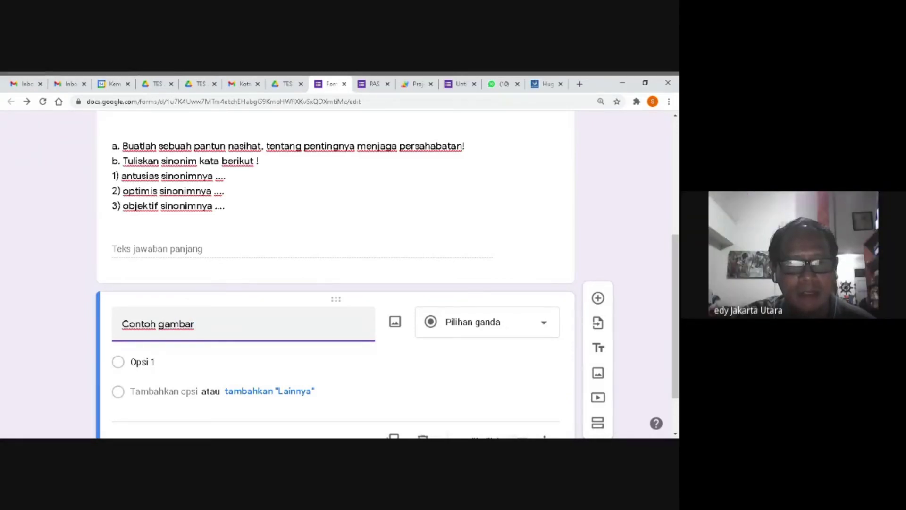
{"action": "type", "text": "....."}
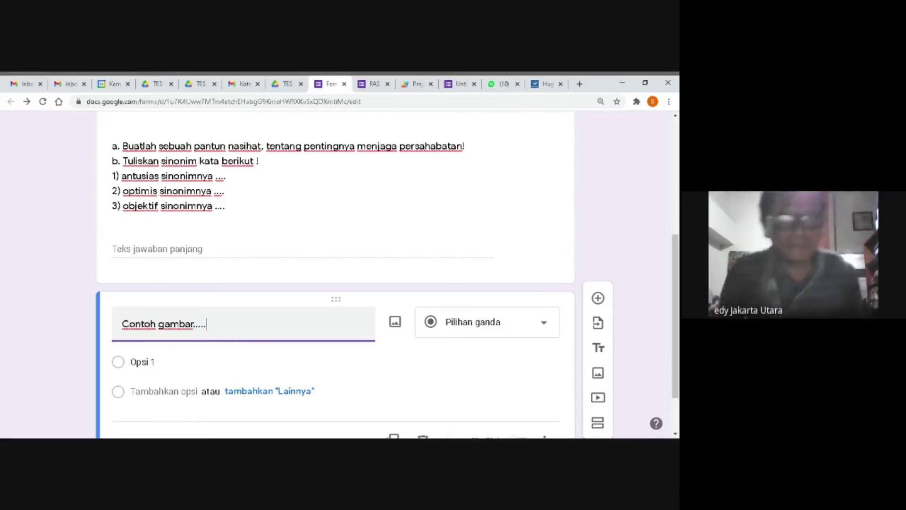
{"action": "left_click", "coordinate": [396, 323]}
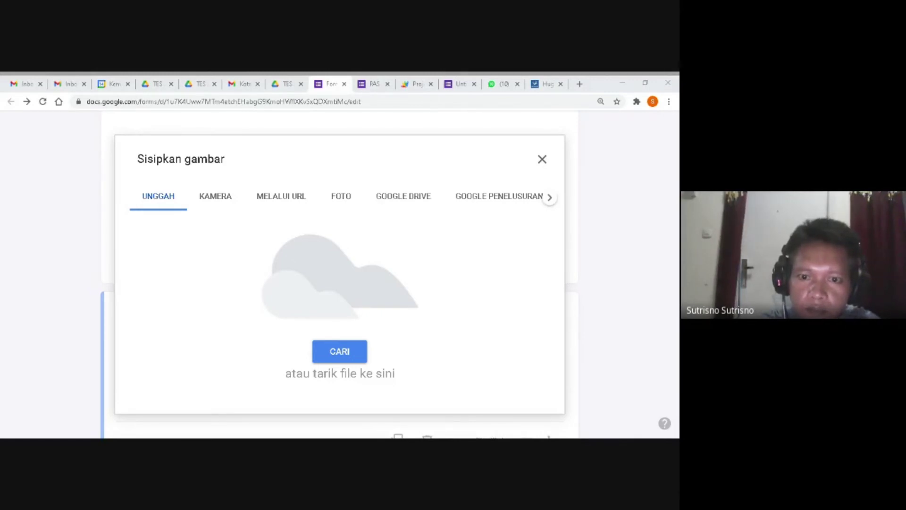
{"action": "left_click", "coordinate": [341, 361]}
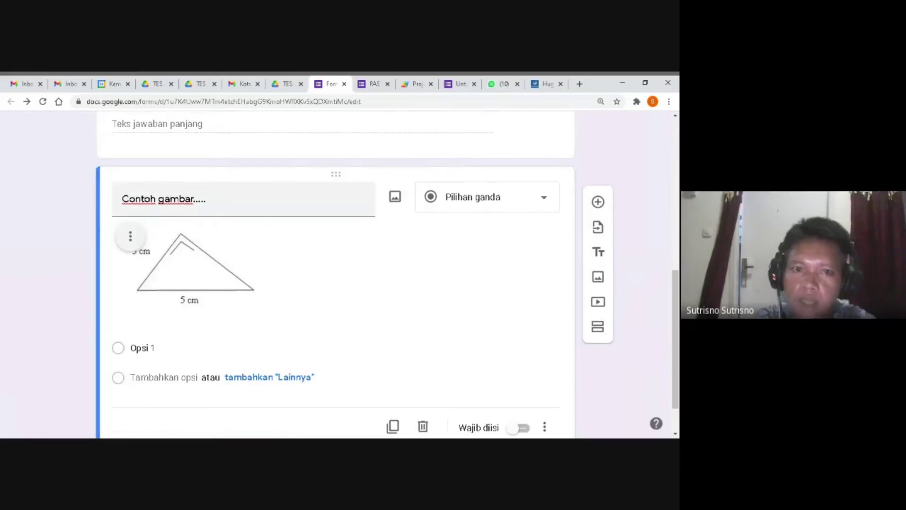
Preview the PAS form to examine the triangle question and the text question above it, and return to the editor.
{"action": "scroll", "coordinate": [423, 130], "scroll_direction": "up", "scroll_amount": 9}
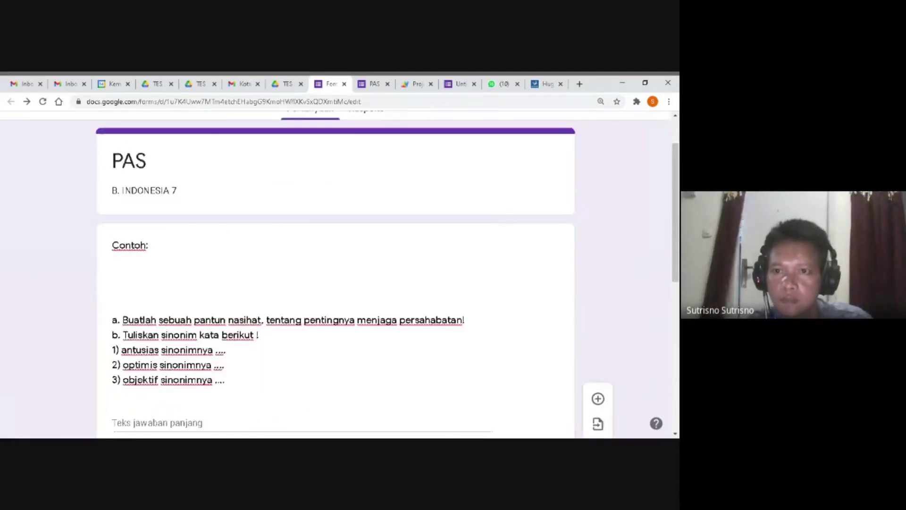
{"action": "left_click", "coordinate": [496, 131]}
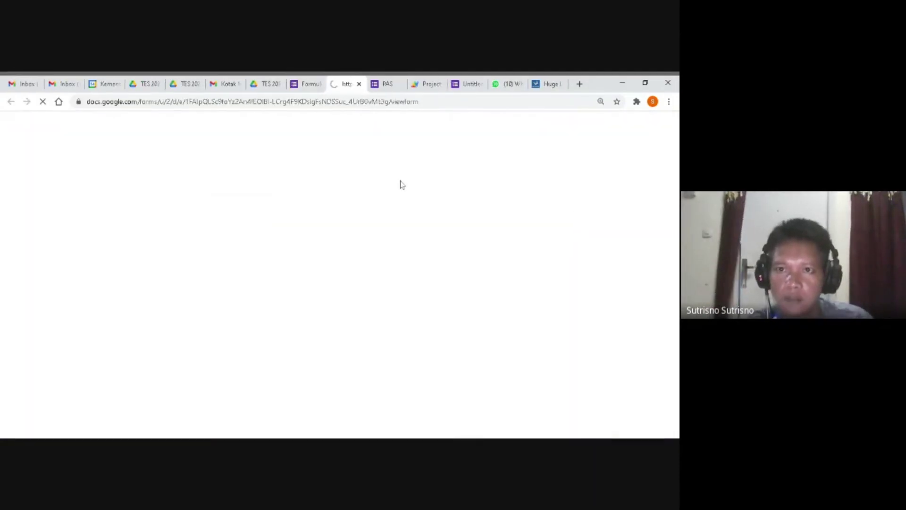
{"action": "scroll", "coordinate": [402, 185], "scroll_direction": "down", "scroll_amount": 5}
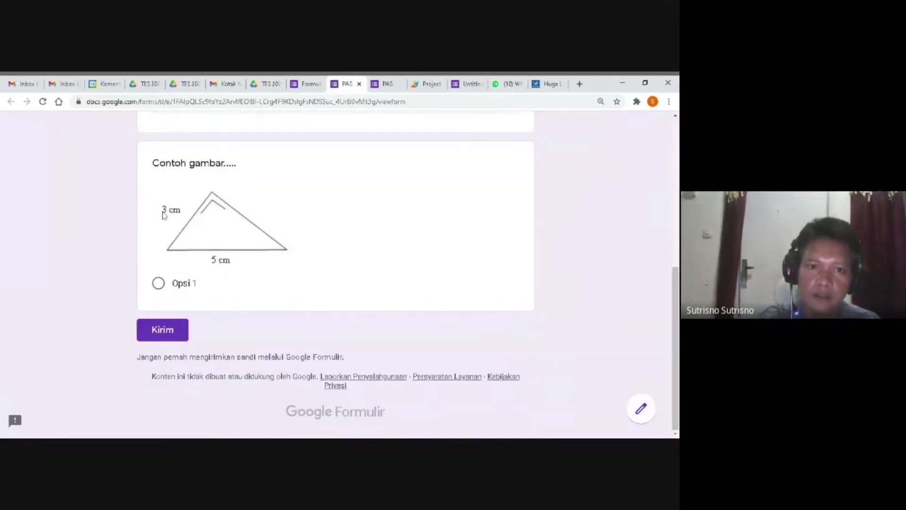
{"action": "scroll", "coordinate": [210, 215], "scroll_direction": "up", "scroll_amount": 1}
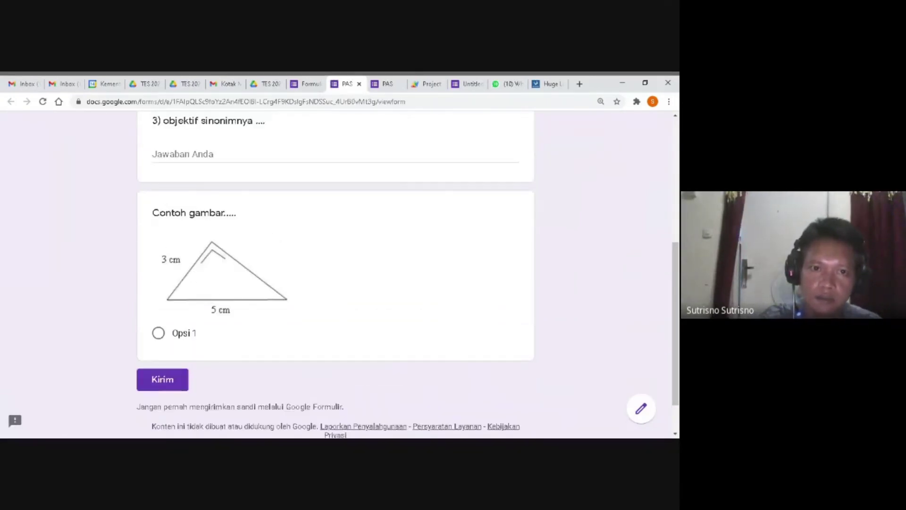
{"action": "left_click_drag", "start_coordinate": [152, 213], "coordinate": [251, 216]}
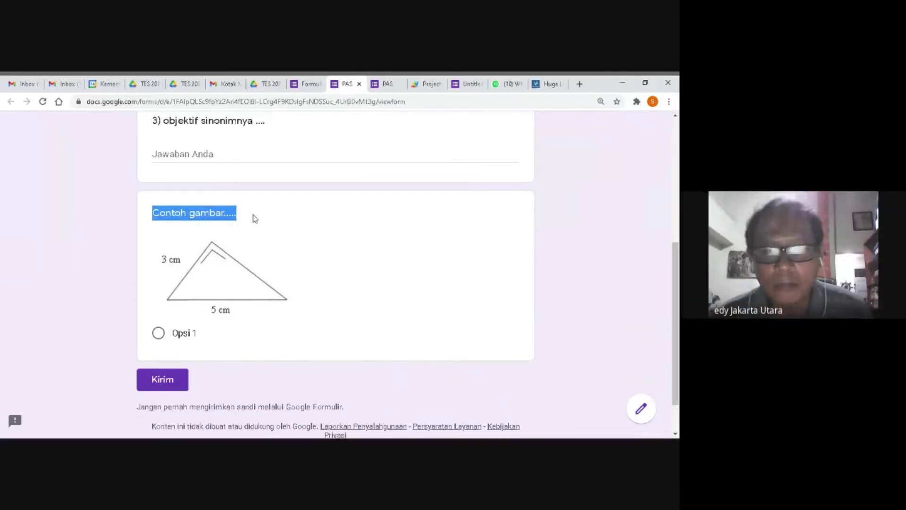
{"action": "left_click", "coordinate": [255, 221]}
{"action": "scroll", "coordinate": [255, 221], "scroll_direction": "up", "scroll_amount": 2}
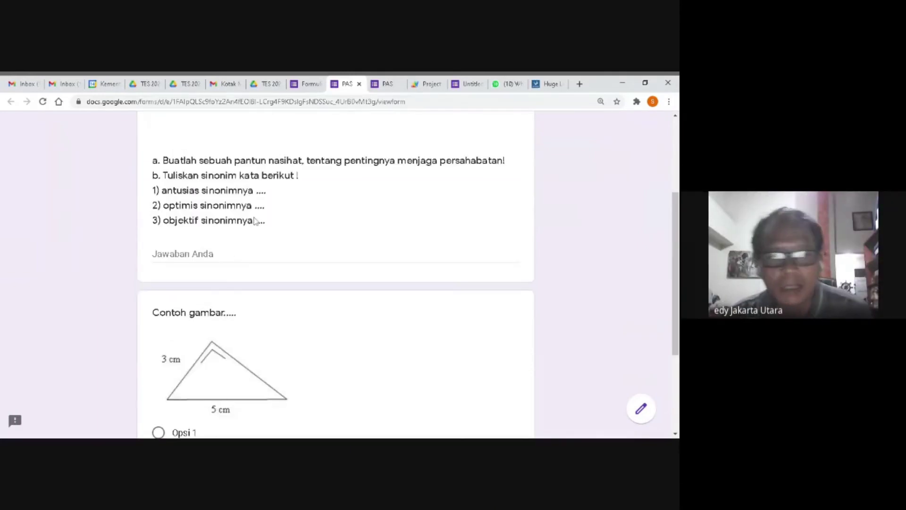
{"action": "scroll", "coordinate": [255, 221], "scroll_direction": "up", "scroll_amount": 2}
{"action": "scroll", "coordinate": [253, 222], "scroll_direction": "down", "scroll_amount": 5}
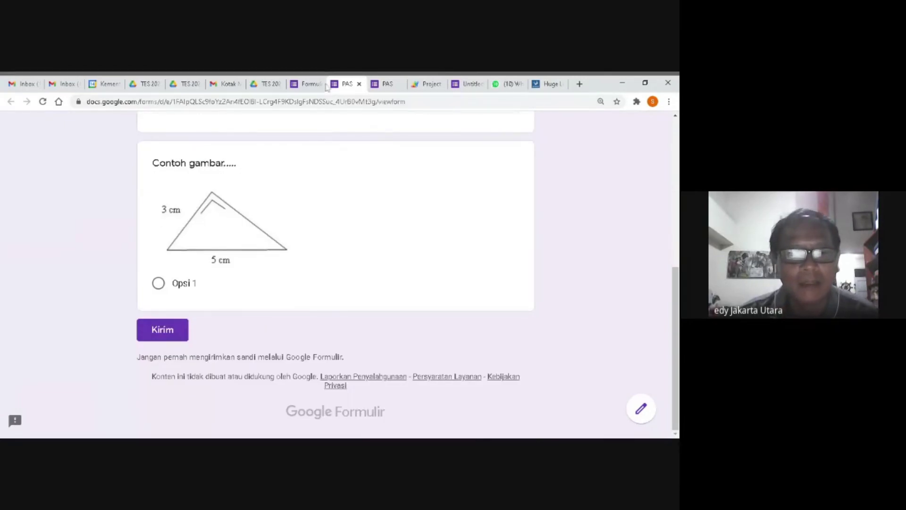
{"action": "left_click", "coordinate": [307, 84]}
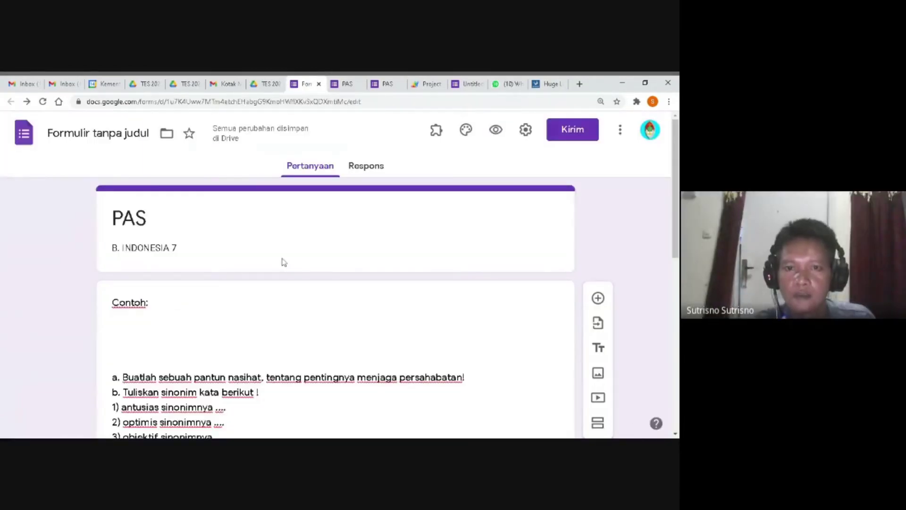
Check the dot lines under "Contoh:" in the PAS form preview and go back to the form editor.
{"action": "scroll", "coordinate": [284, 262], "scroll_direction": "down", "scroll_amount": 3}
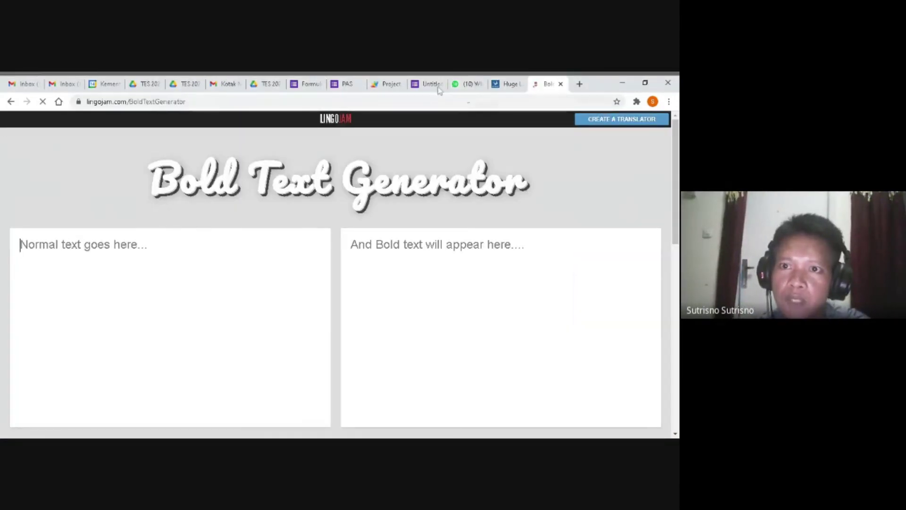
{"action": "left_click", "coordinate": [348, 85]}
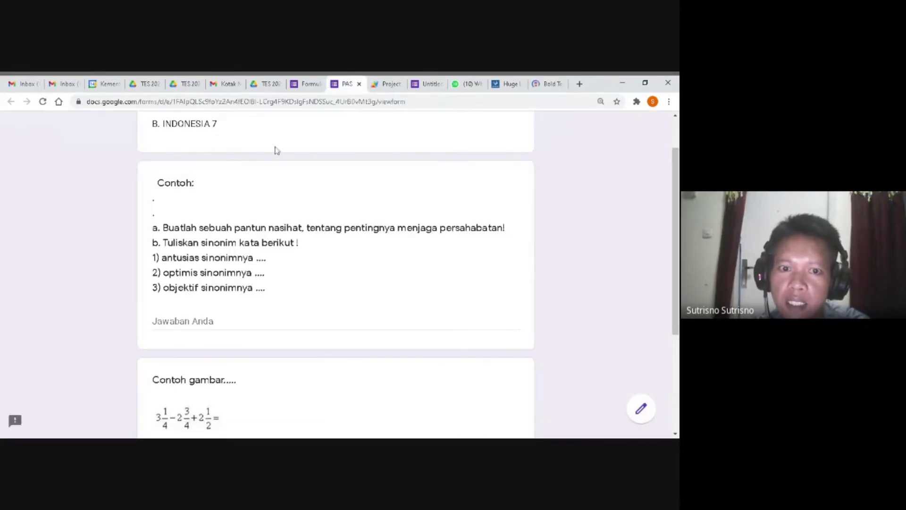
{"action": "left_click", "coordinate": [310, 85]}
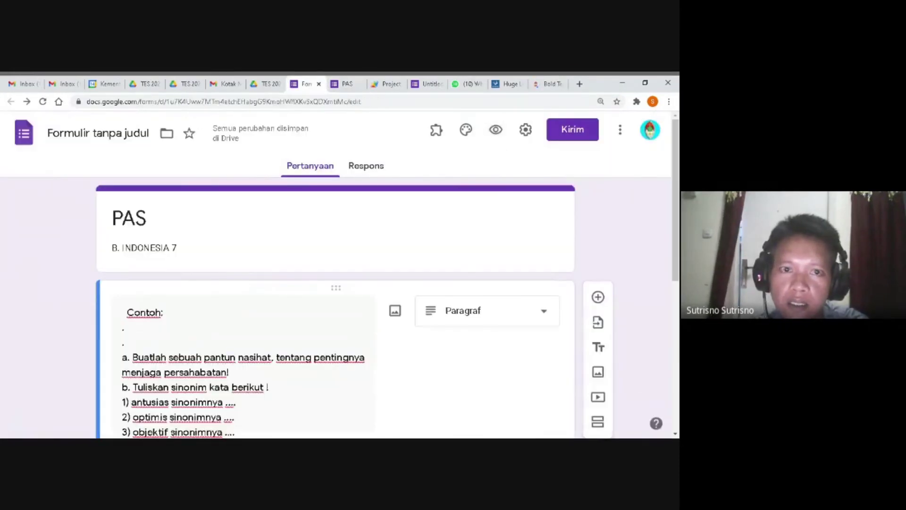
Copy the full text of the "Contoh:" question and paste it into a new question directly below it.
{"action": "scroll", "coordinate": [340, 273], "scroll_direction": "down", "scroll_amount": 3}
{"action": "key", "text": "ctrl+a"}
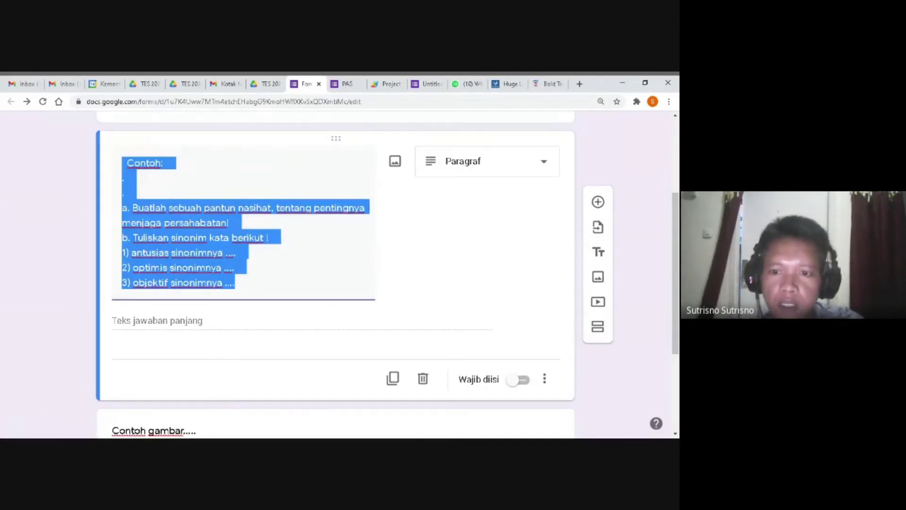
{"action": "scroll", "coordinate": [353, 307], "scroll_direction": "down", "scroll_amount": 3}
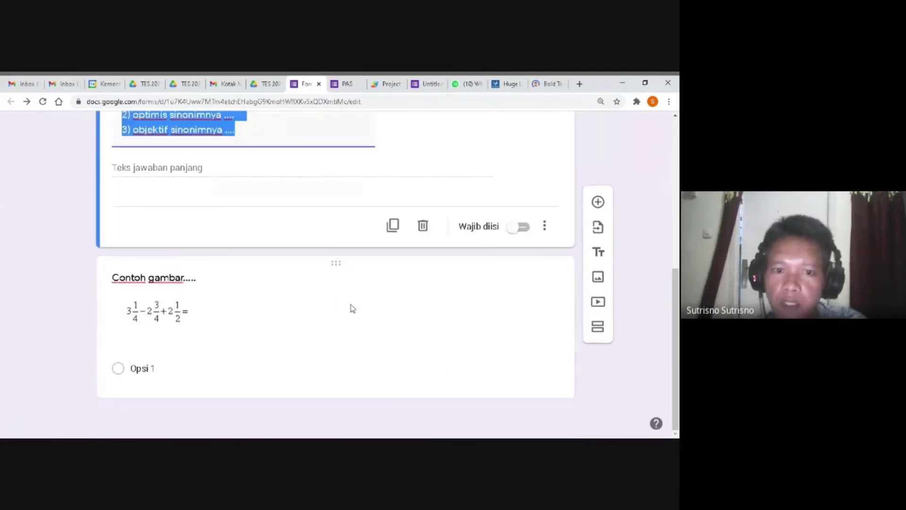
{"action": "left_click", "coordinate": [598, 202]}
{"action": "scroll", "coordinate": [466, 346], "scroll_direction": "down", "scroll_amount": 2}
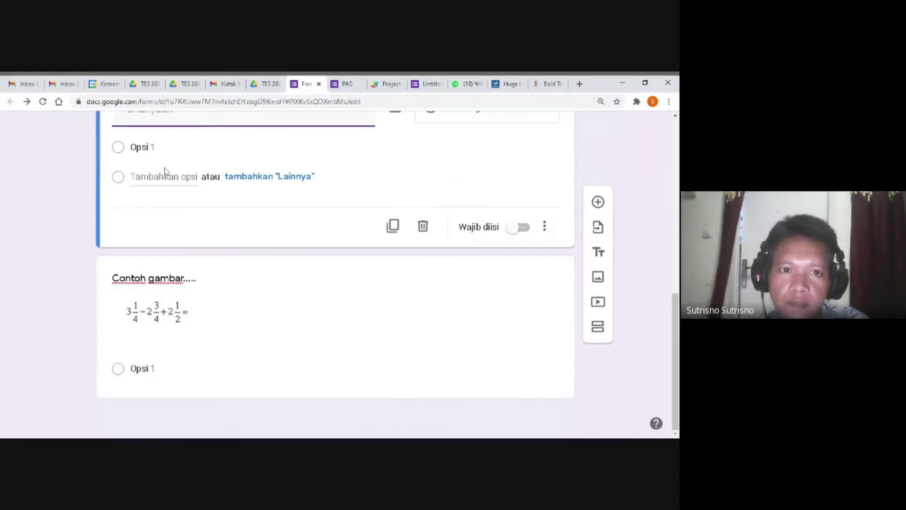
{"action": "scroll", "coordinate": [166, 174], "scroll_direction": "up", "scroll_amount": 1}
{"action": "type", "text": "Contoh: . . a. Buatlah sebuah pantun nasihat, tentang pentingnya menjaga persahabatan! b. Tuliskan sinonim kata berikut ! 1) antusias sinonimnya .... 2) optimis sinonimnya .... 3) objektif sinonimnya ...."}
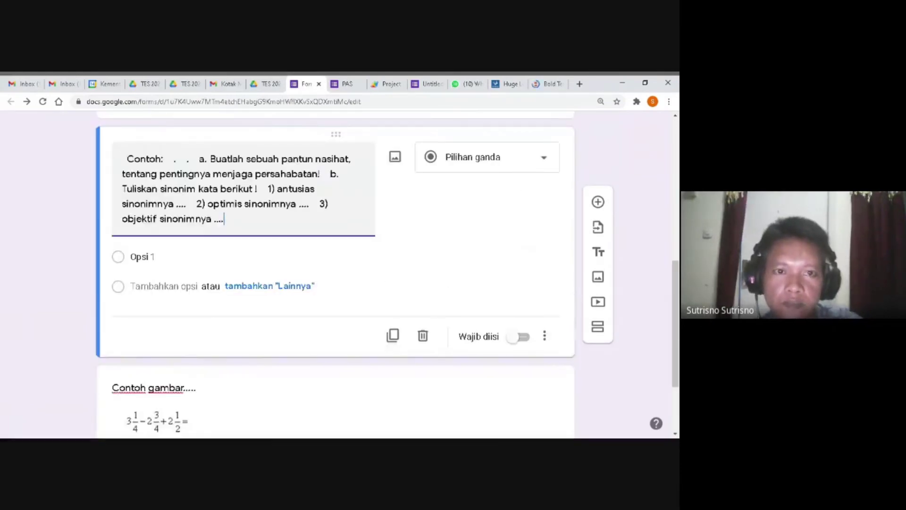
Delete the two placeholder dots between "Contoh:" and "a. Buatlah" in the new question's text.
{"action": "left_click_drag", "start_coordinate": [200, 159], "coordinate": [176, 158]}
{"action": "key", "text": "BackSpace"}
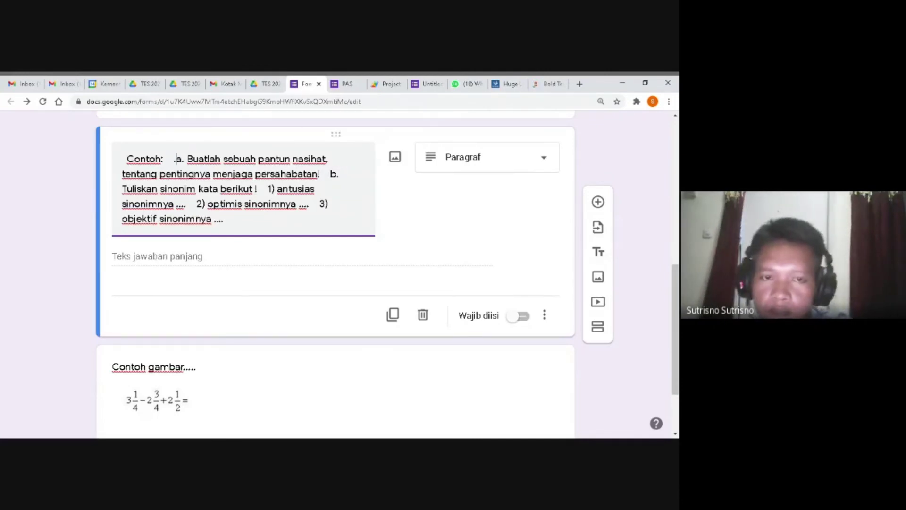
{"action": "key", "text": "BackSpace"}
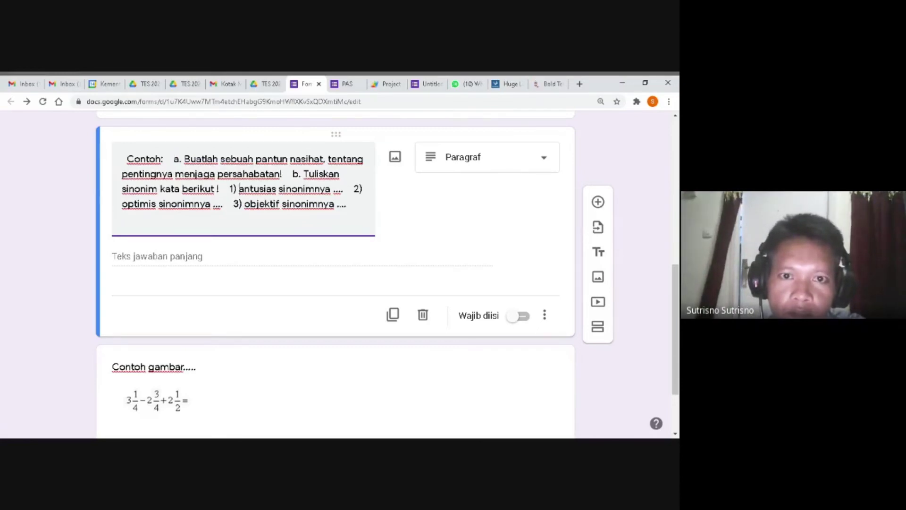
Copy "antusias sinonimnya" from item 1) of the question and paste it into the LingoJam Bold Text Generator's input.
{"action": "left_click_drag", "start_coordinate": [240, 188], "coordinate": [331, 189]}
{"action": "key", "text": "ctrl+c"}
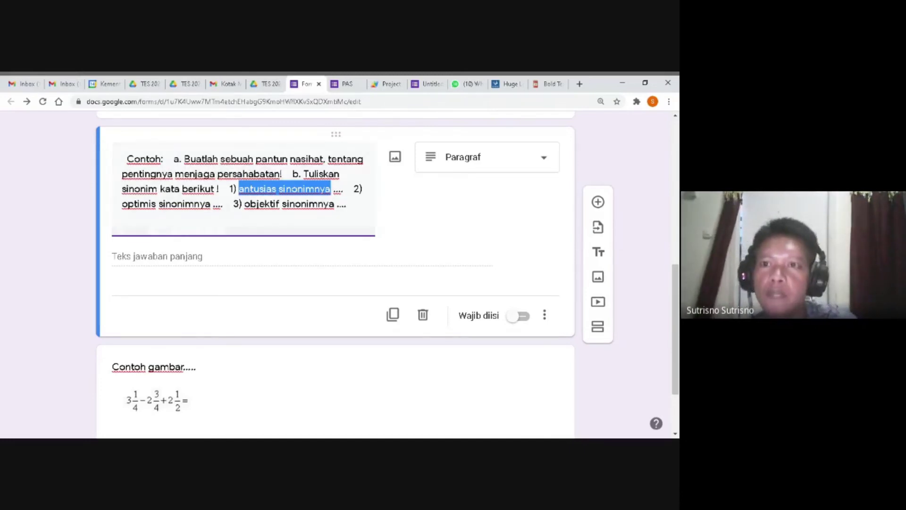
{"action": "left_click", "coordinate": [533, 87]}
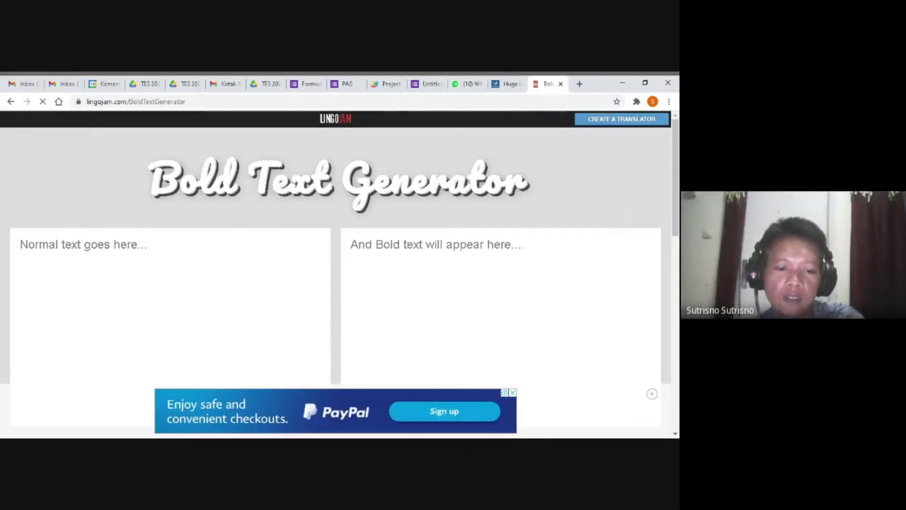
{"action": "left_click", "coordinate": [20, 245]}
{"action": "key", "text": "ctrl+v"}
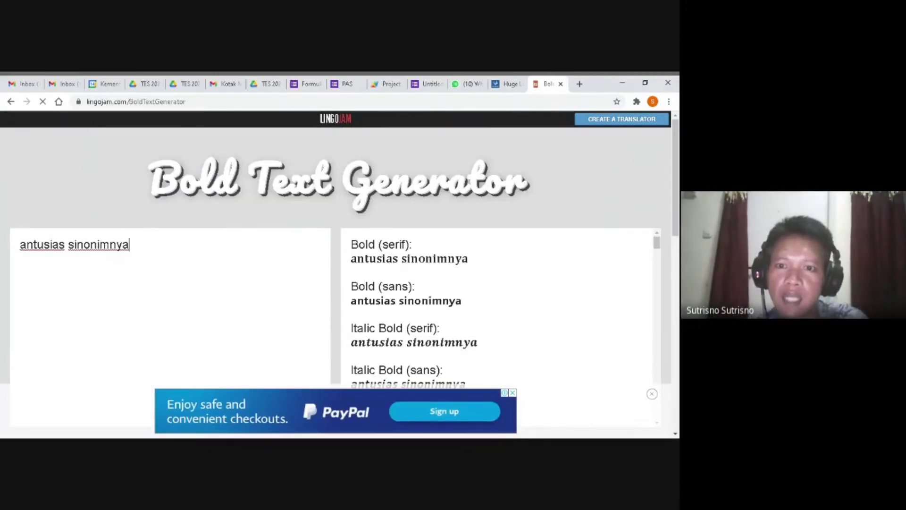
Look through the bold, italic bold and decorative text styles generated for "antusias sinonimnya" and return to the start of the list.
{"action": "scroll", "coordinate": [498, 307], "scroll_direction": "down", "scroll_amount": 1}
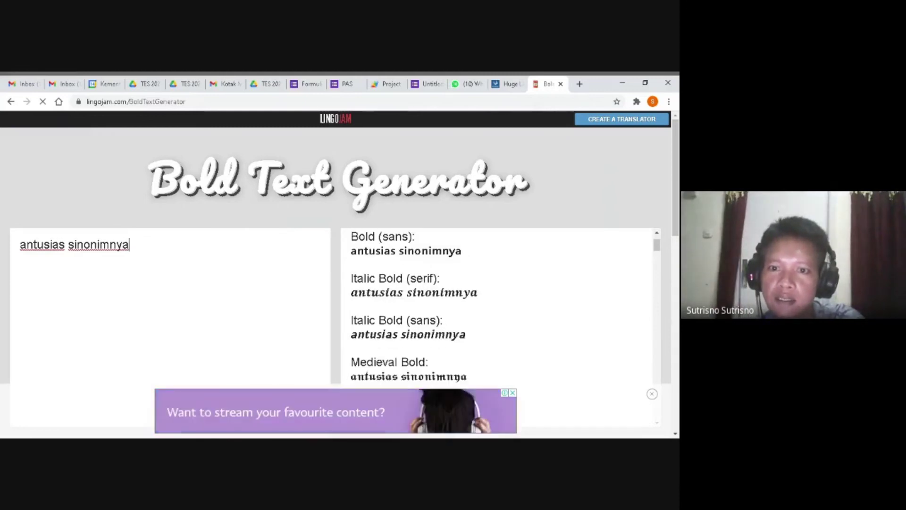
{"action": "scroll", "coordinate": [498, 306], "scroll_direction": "down", "scroll_amount": 1}
{"action": "scroll", "coordinate": [498, 307], "scroll_direction": "up", "scroll_amount": 2}
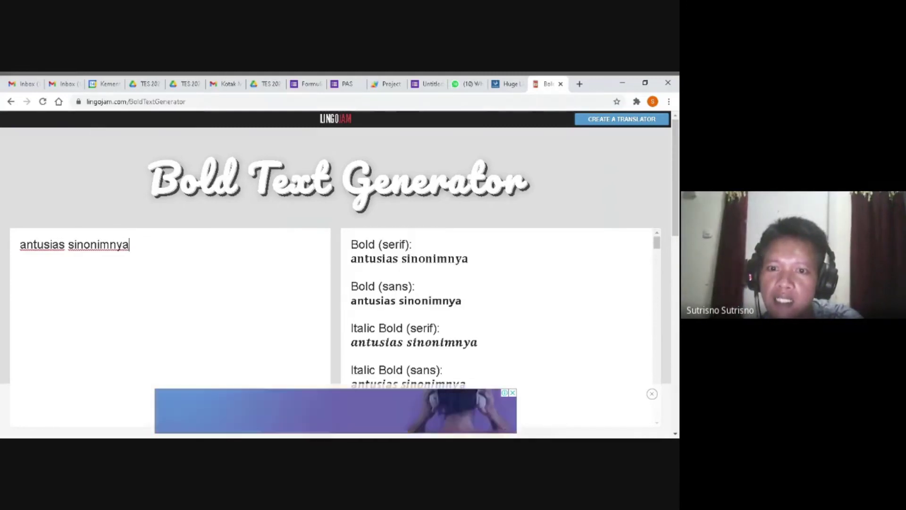
{"action": "left_click_drag", "start_coordinate": [351, 245], "coordinate": [413, 245]}
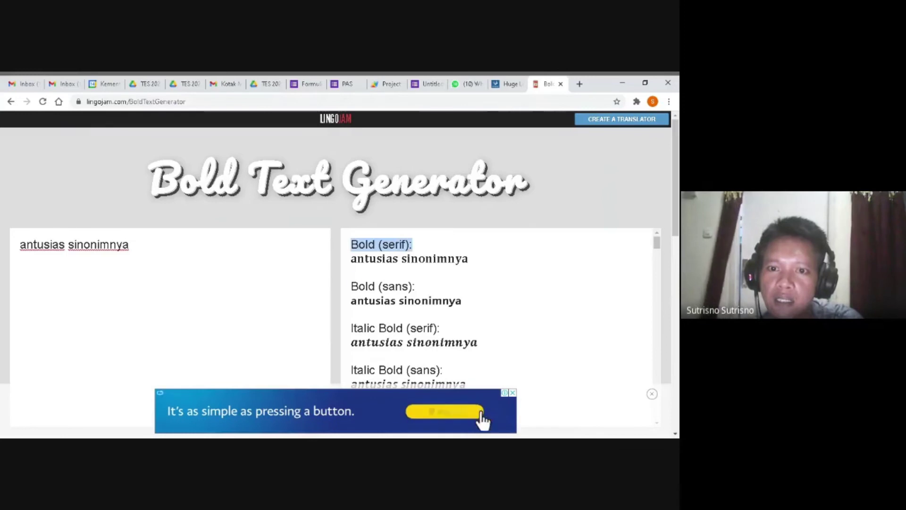
{"action": "left_click_drag", "start_coordinate": [351, 287], "coordinate": [414, 287]}
{"action": "scroll", "coordinate": [415, 287], "scroll_direction": "down", "scroll_amount": 2}
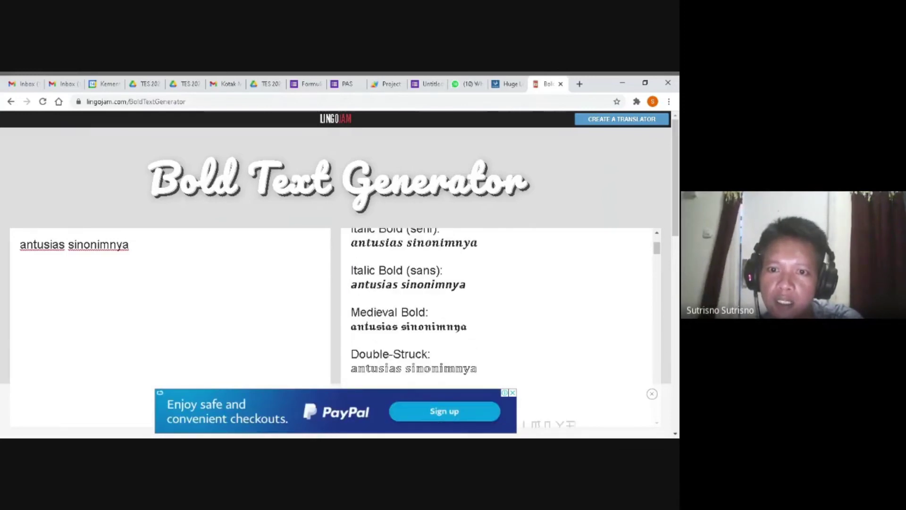
{"action": "scroll", "coordinate": [407, 295], "scroll_direction": "down", "scroll_amount": 2}
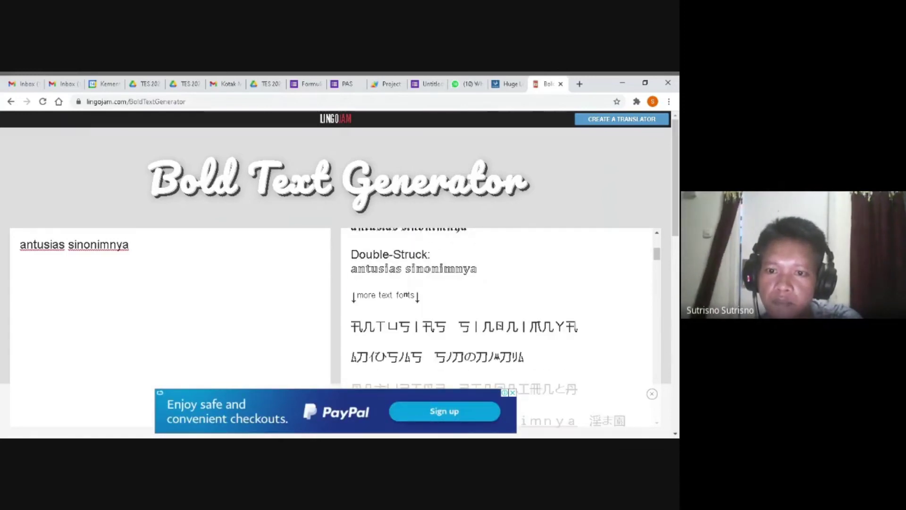
{"action": "scroll", "coordinate": [406, 296], "scroll_direction": "up", "scroll_amount": 2}
{"action": "scroll", "coordinate": [407, 295], "scroll_direction": "down", "scroll_amount": 6}
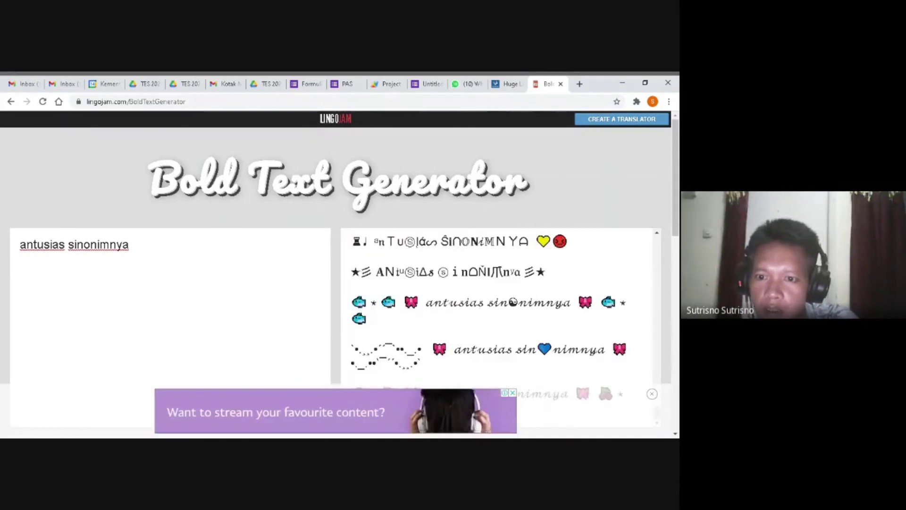
{"action": "scroll", "coordinate": [498, 325], "scroll_direction": "down", "scroll_amount": 5}
{"action": "scroll", "coordinate": [499, 326], "scroll_direction": "up", "scroll_amount": 8}
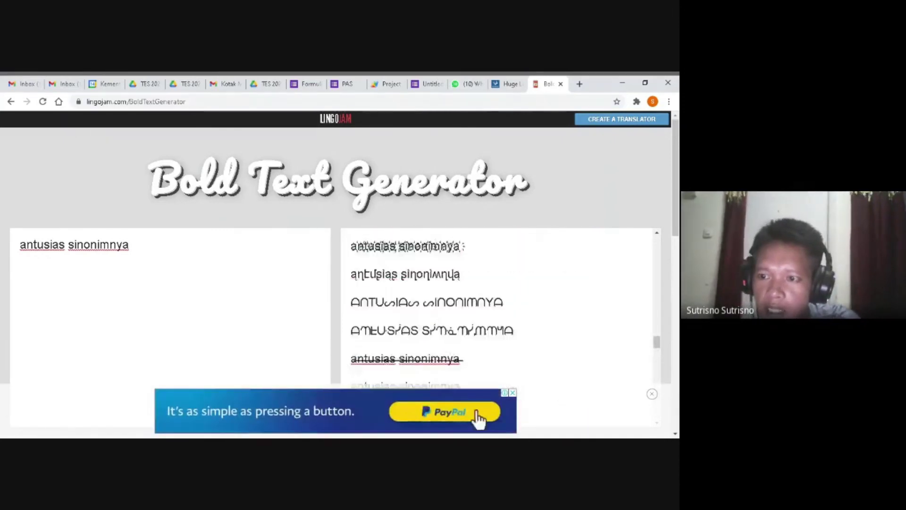
{"action": "left_click", "coordinate": [658, 307]}
{"action": "left_click_drag", "start_coordinate": [659, 308], "coordinate": [661, 234]}
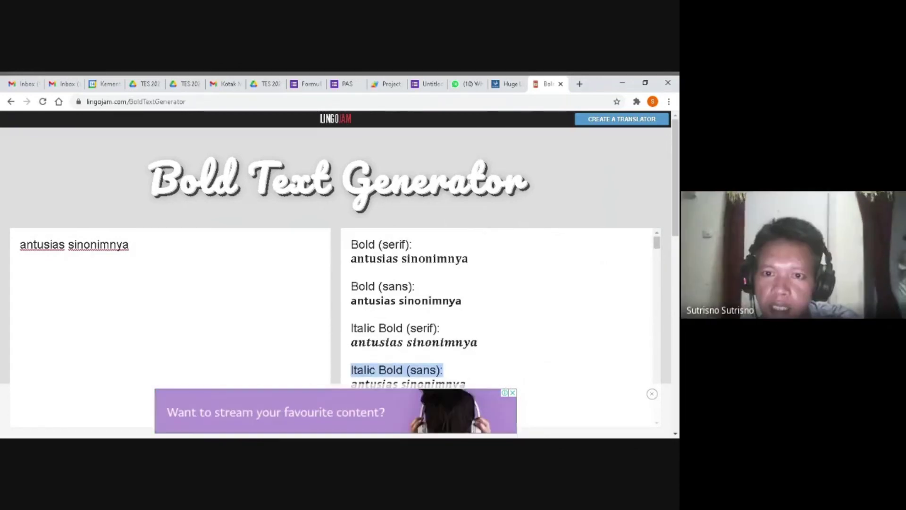
Copy the Bold (serif) version and paste it over "antusias sinonimnya" in the form question.
{"action": "left_click", "coordinate": [351, 258]}
{"action": "left_click_drag", "start_coordinate": [351, 259], "coordinate": [468, 259]}
{"action": "key", "text": "ctrl+c"}
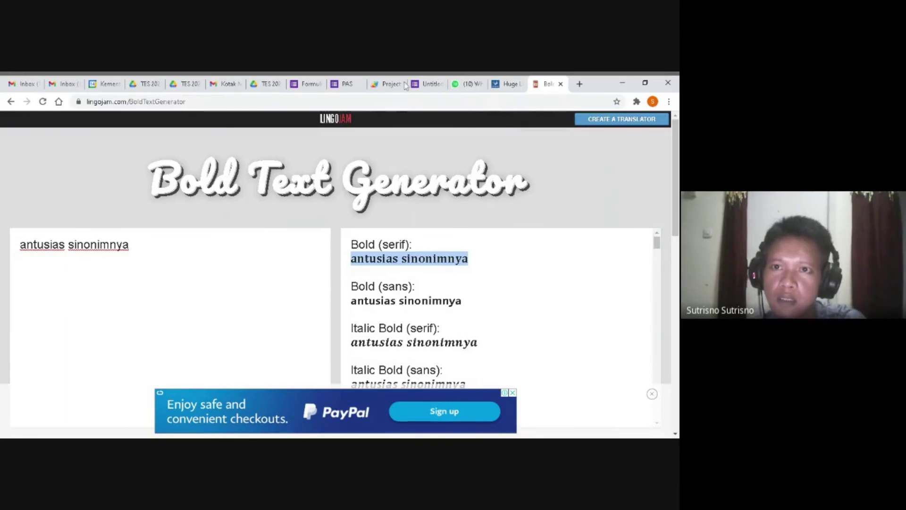
{"action": "left_click", "coordinate": [307, 83]}
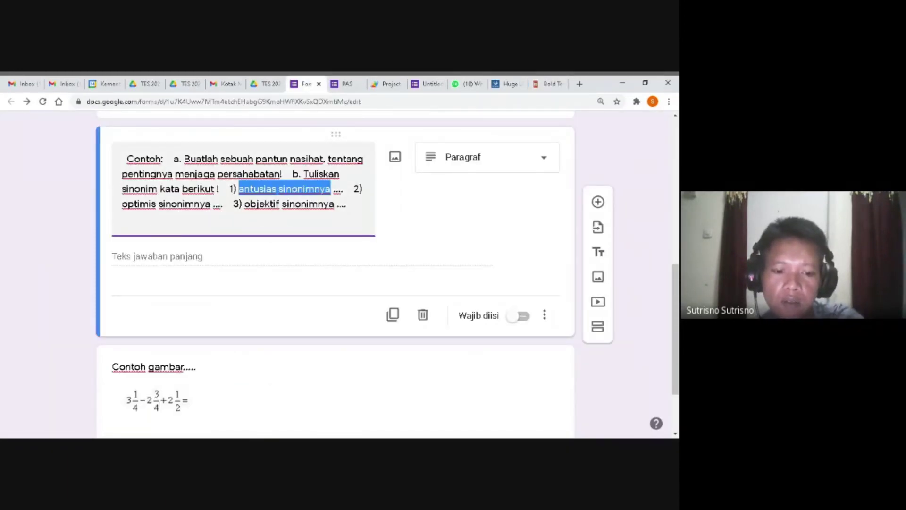
{"action": "key", "text": "ctrl+v"}
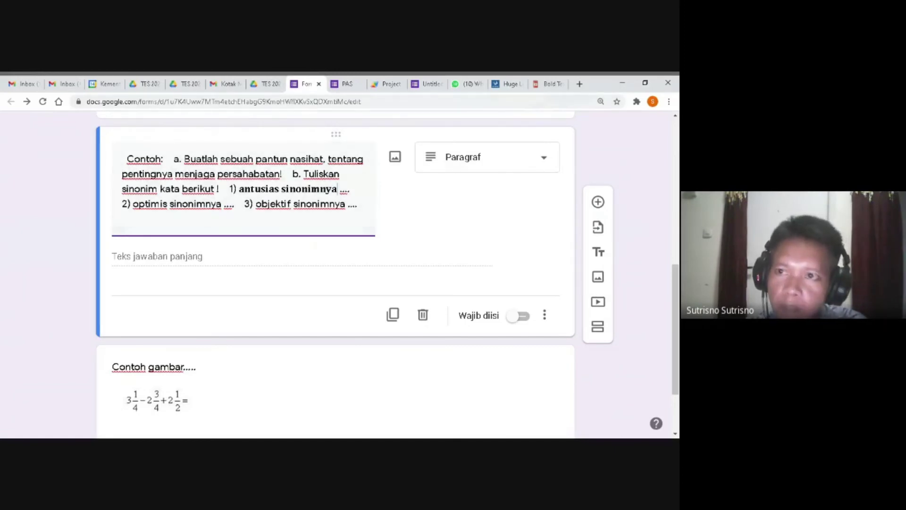
{"action": "left_click", "coordinate": [547, 84]}
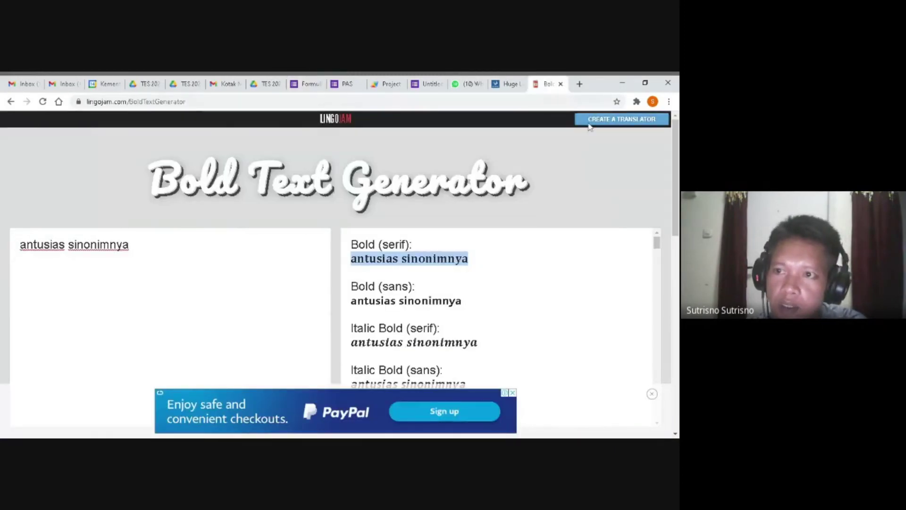
{"action": "left_click", "coordinate": [580, 83]}
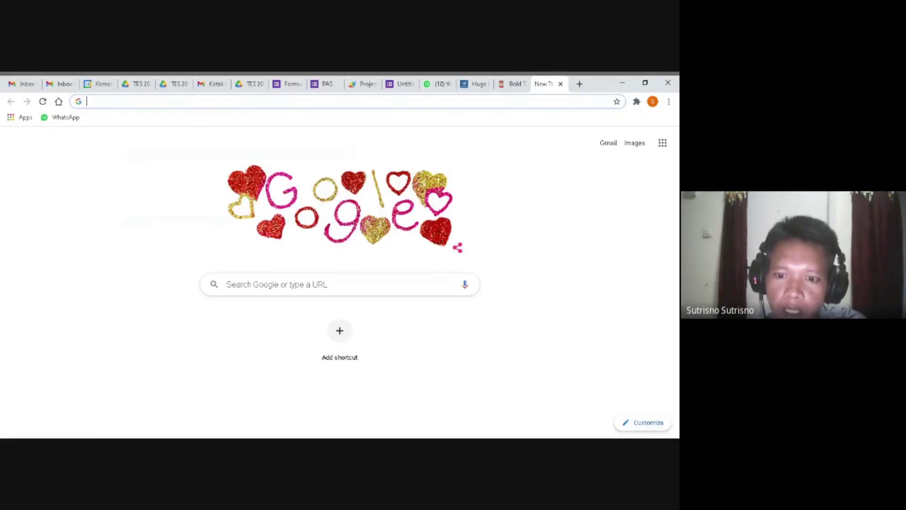
{"action": "key", "text": "alt+Tab"}
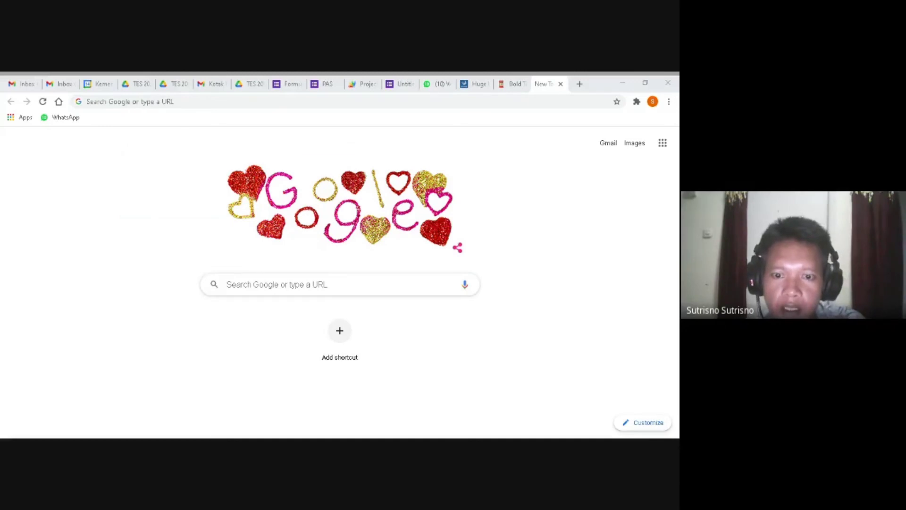
{"action": "left_click", "coordinate": [610, 102]}
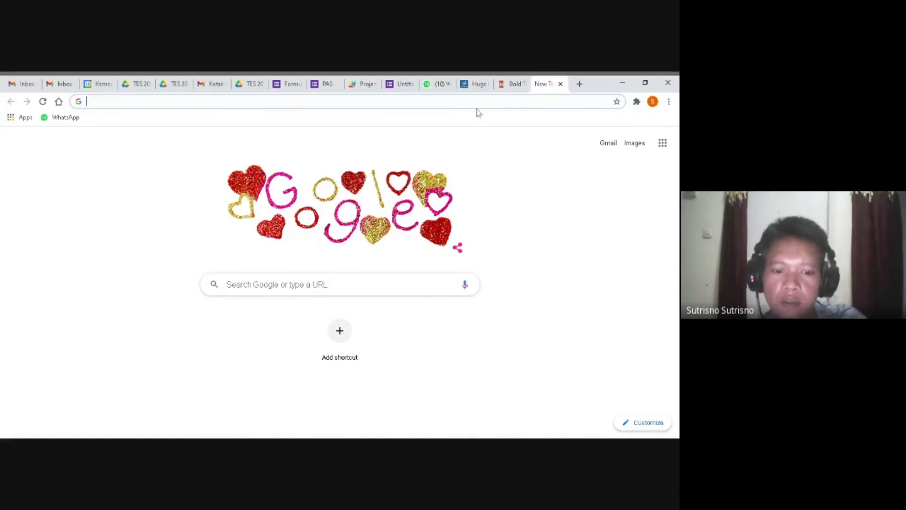
{"action": "type", "text": "https://lingojam.com/ItalicTextGenerator"}
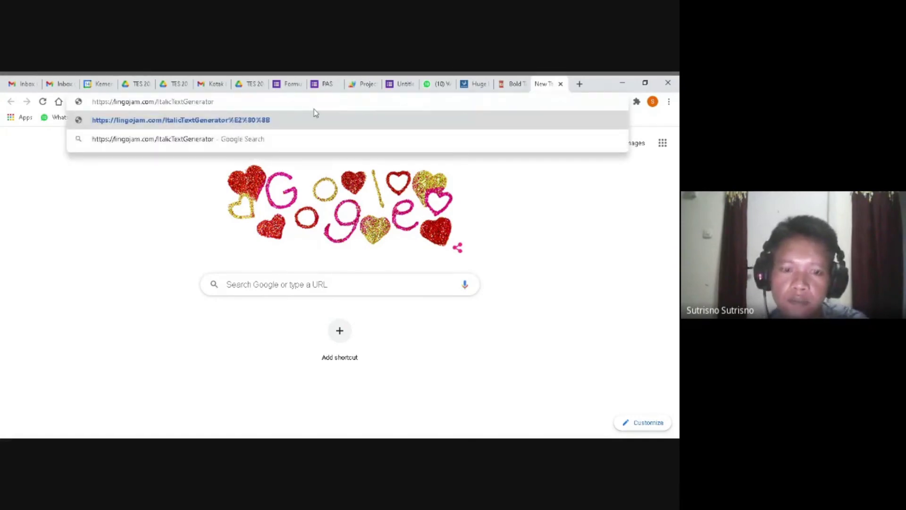
{"action": "key", "text": "Return"}
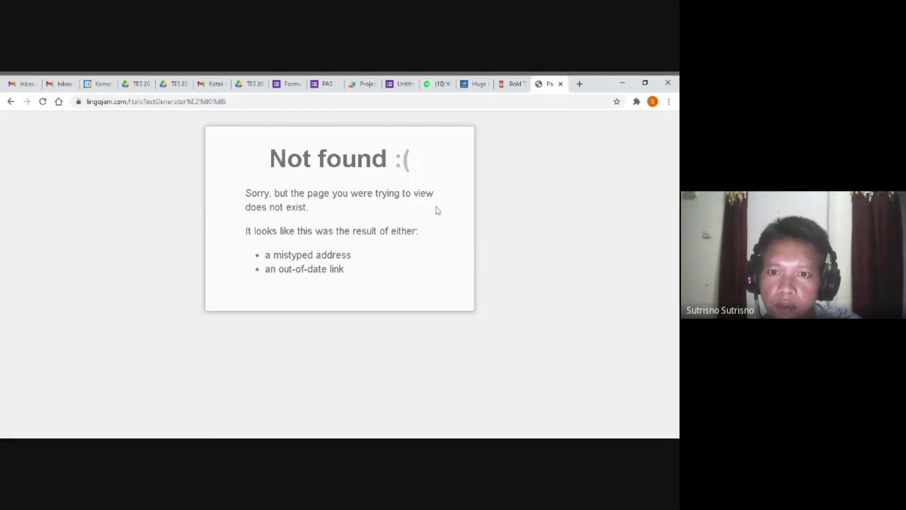
Remove the stray "%E2%80%8B" from the end of the address and load the Italic Text Generator page.
{"action": "key", "text": "ctrl+l"}
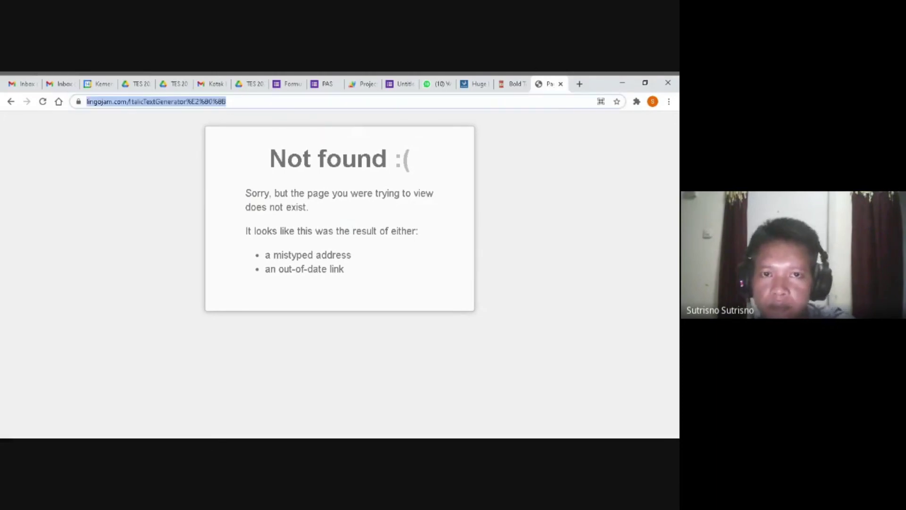
{"action": "left_click", "coordinate": [249, 102]}
{"action": "left_click_drag", "start_coordinate": [250, 101], "coordinate": [209, 102]}
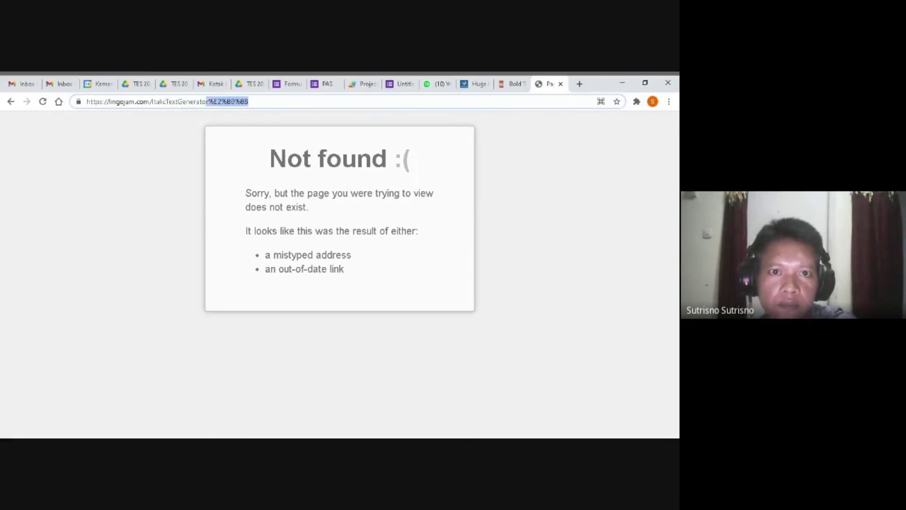
{"action": "key", "text": "BackSpace"}
{"action": "key", "text": "Return"}
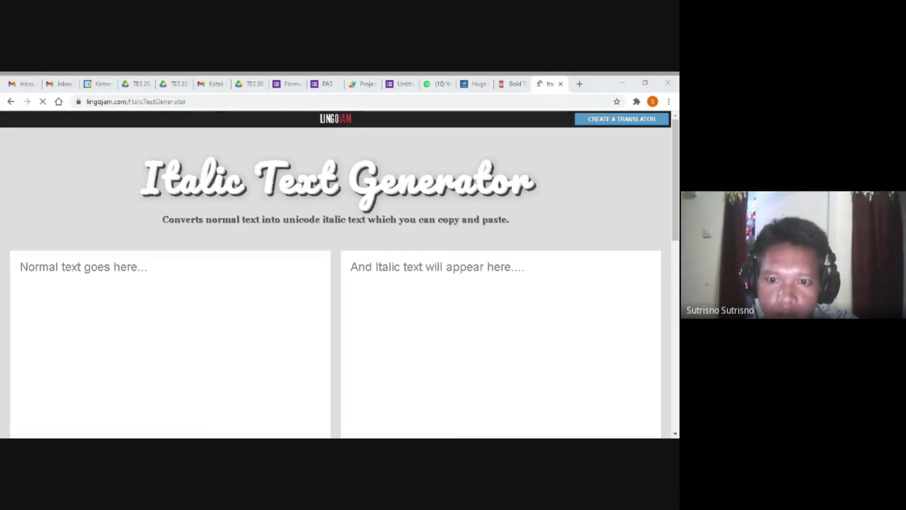
{"action": "left_click", "coordinate": [580, 84]}
{"action": "left_click", "coordinate": [302, 101]}
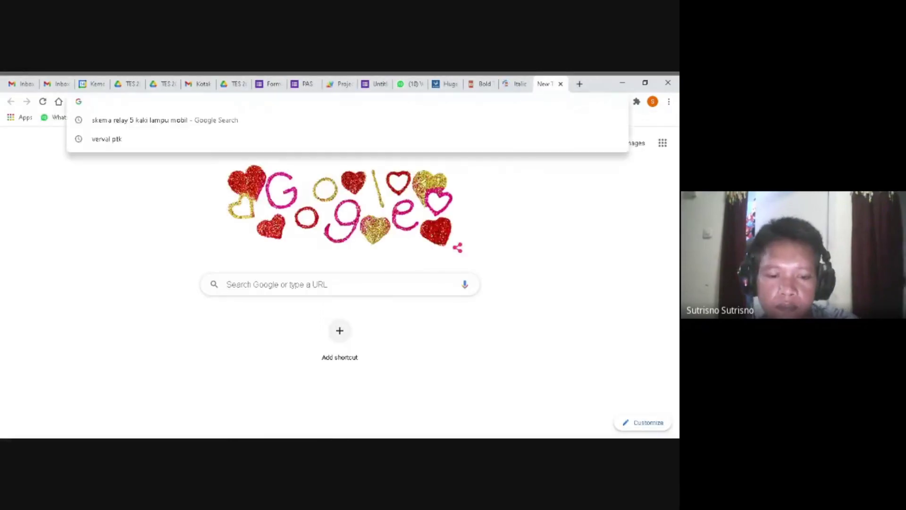
{"action": "type", "text": "https://lingojam.com/UnderlinedGenerator"}
{"action": "key", "text": "Return"}
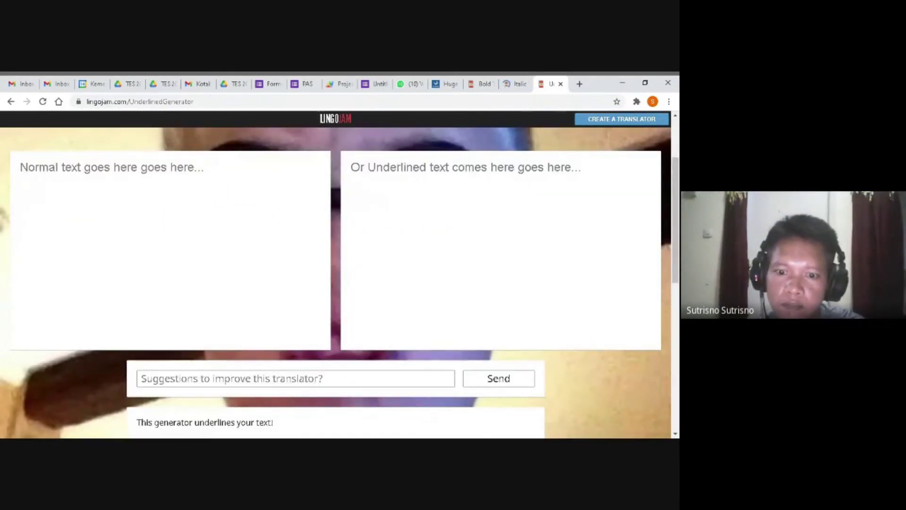
Copy "optimis sinonimnya" from item 2) of the form question and paste it into the Italic Text Generator's input.
{"action": "left_click", "coordinate": [231, 84]}
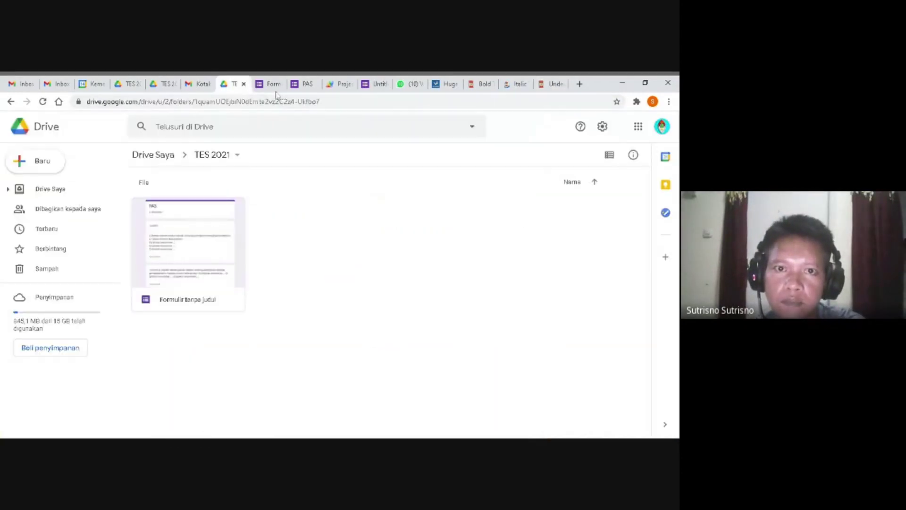
{"action": "left_click", "coordinate": [269, 84]}
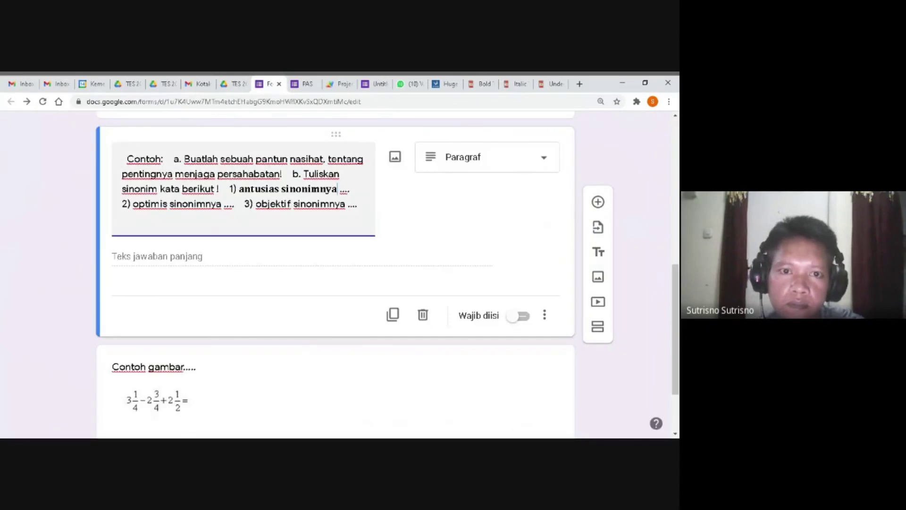
{"action": "scroll", "coordinate": [336, 274], "scroll_direction": "down", "scroll_amount": 2}
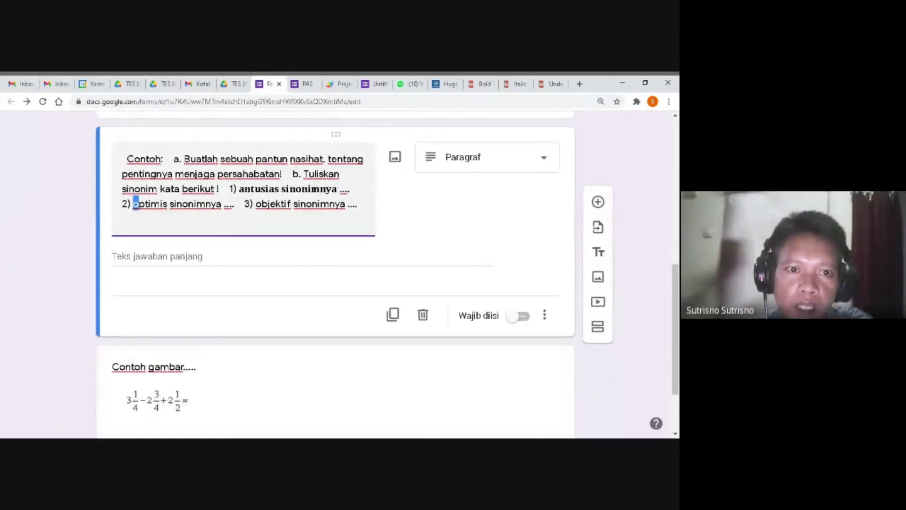
{"action": "left_click_drag", "start_coordinate": [133, 204], "coordinate": [221, 204]}
{"action": "key", "text": "ctrl+c"}
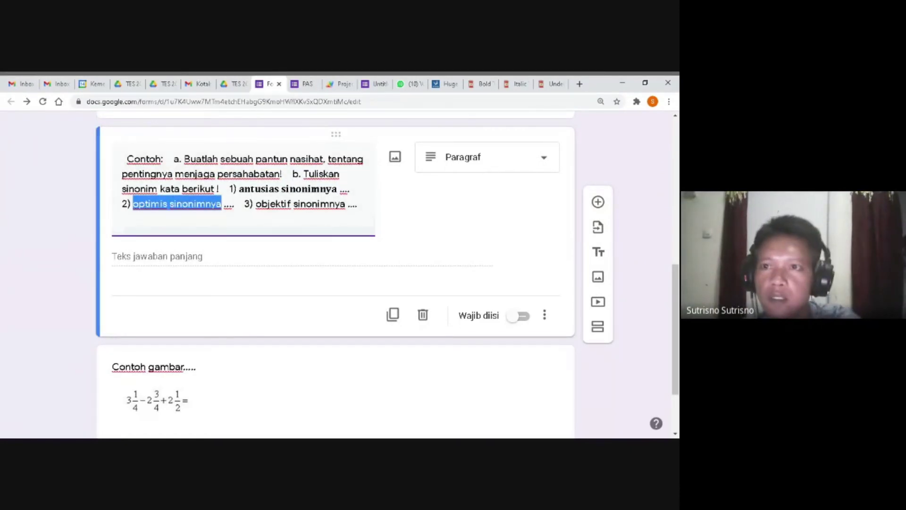
{"action": "left_click", "coordinate": [517, 85]}
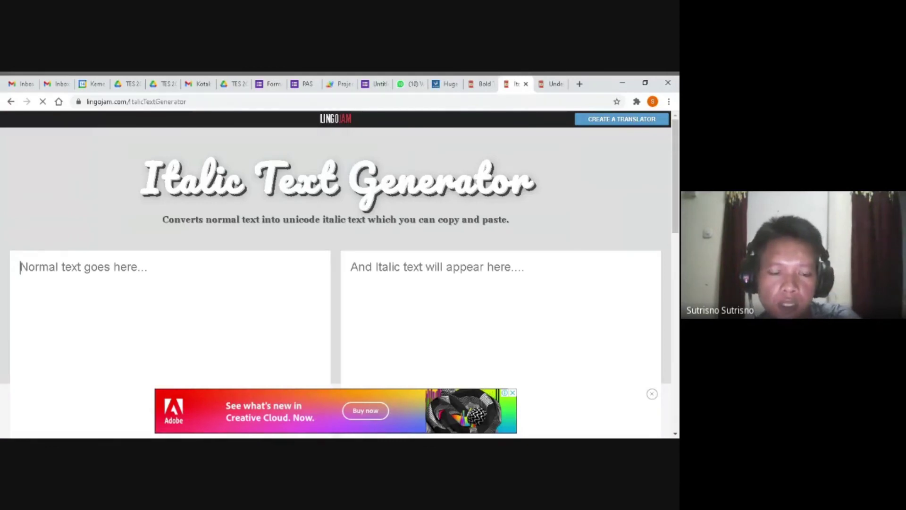
{"action": "key", "text": "ctrl+v"}
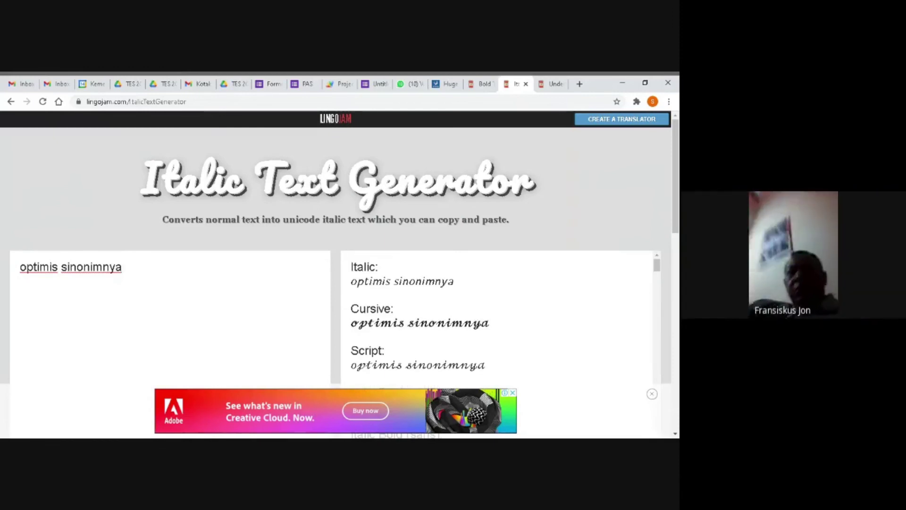
Copy the Italic Bold (serif) version and paste it over "optimis sinonimnya" in the form question.
{"action": "scroll", "coordinate": [497, 317], "scroll_direction": "down", "scroll_amount": 2}
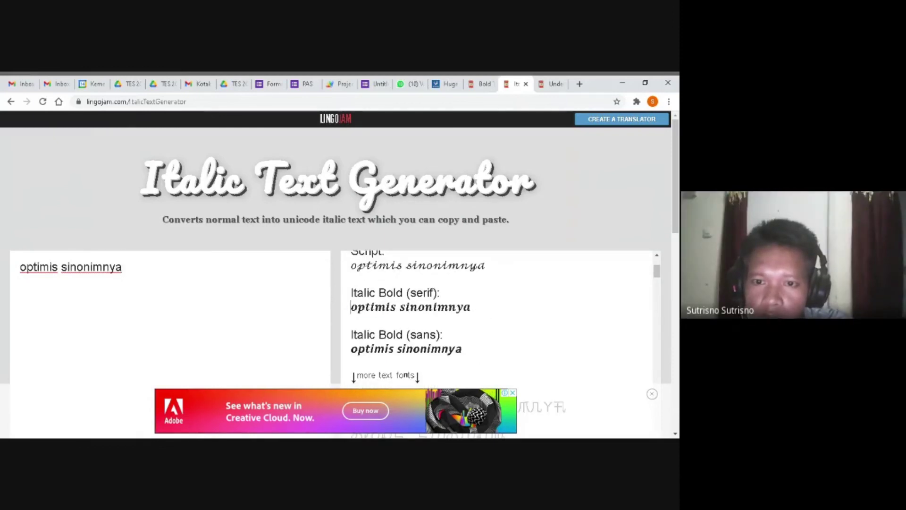
{"action": "left_click_drag", "start_coordinate": [351, 307], "coordinate": [471, 307]}
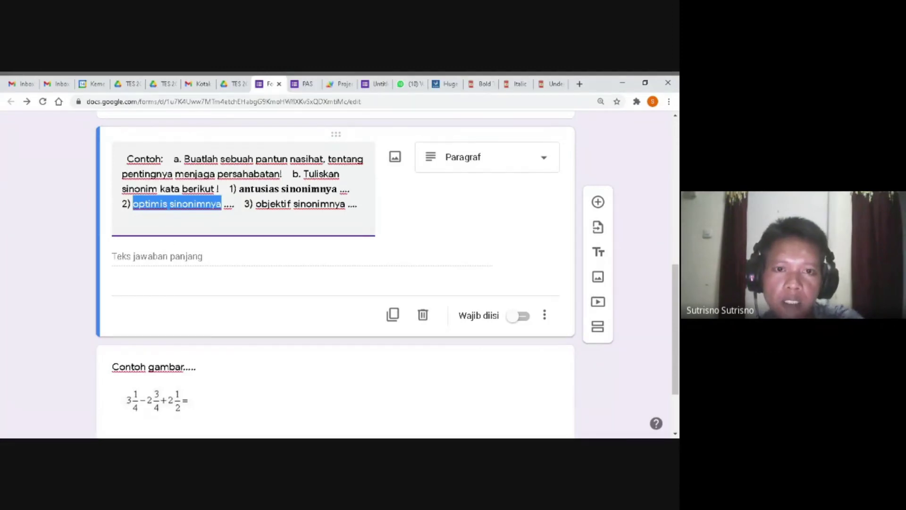
{"action": "key", "text": "ctrl+v"}
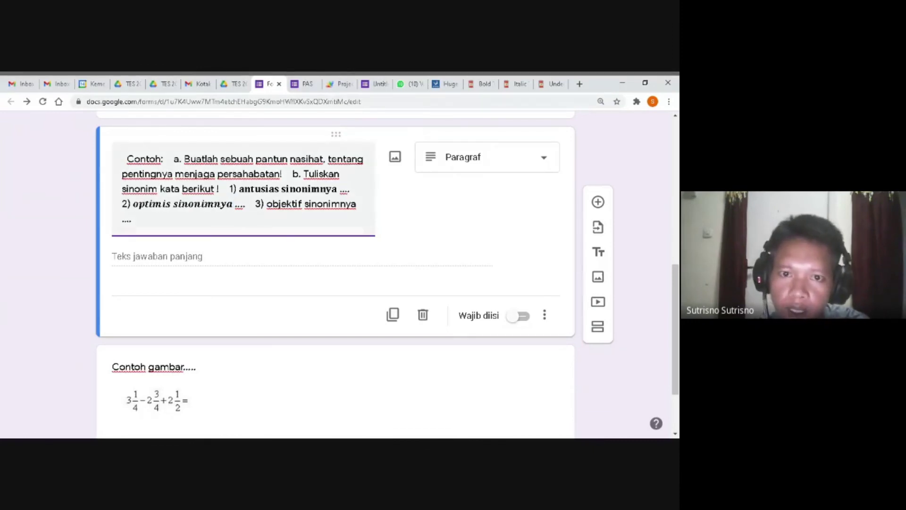
Copy "objektif" from item 3) of the form question and paste it into the Underlined Generator's input.
{"action": "left_click_drag", "start_coordinate": [267, 204], "coordinate": [302, 203]}
{"action": "key", "text": "ctrl+c"}
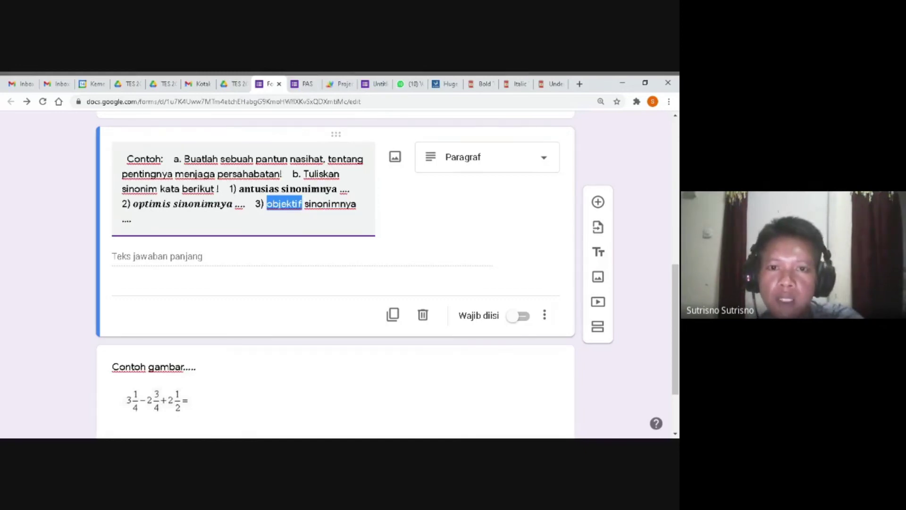
{"action": "left_click", "coordinate": [550, 84]}
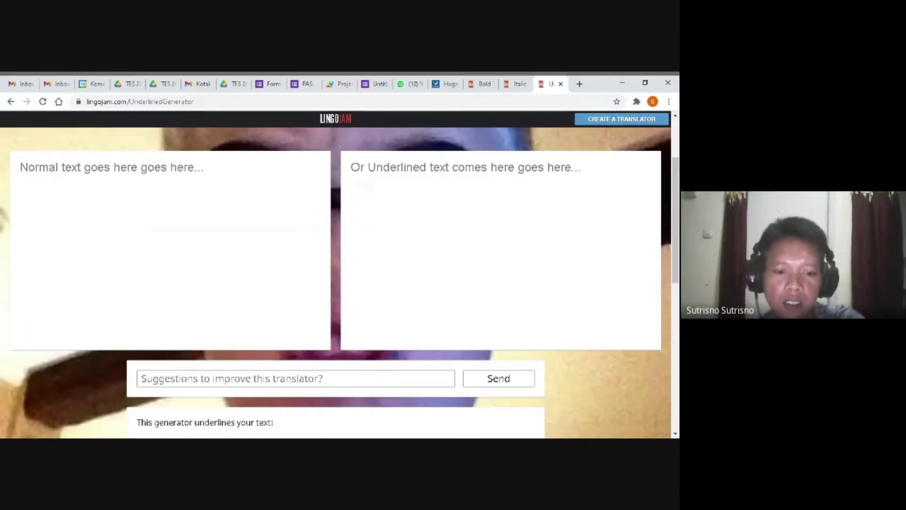
{"action": "key", "text": "ctrl+v"}
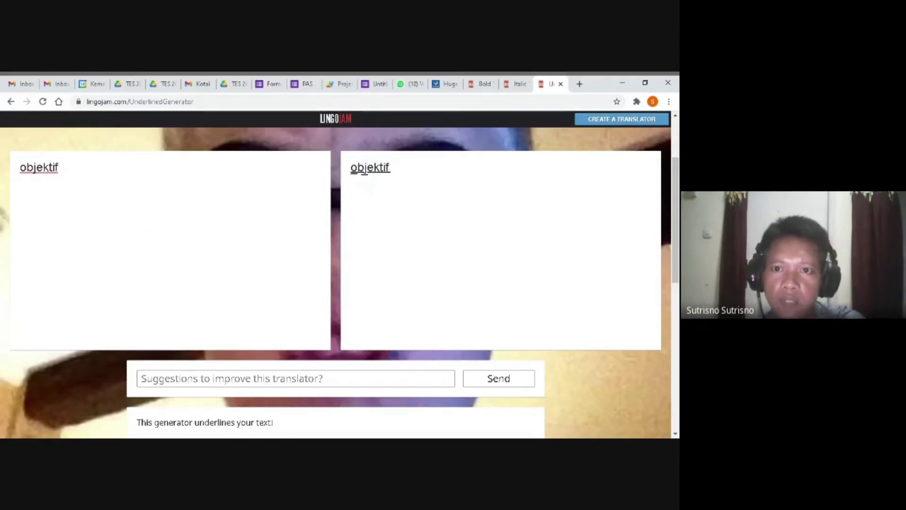
Copy the underlined version of "objektif" and paste it over the plain word in item 3) of the form question.
{"action": "left_click_drag", "start_coordinate": [351, 168], "coordinate": [391, 168]}
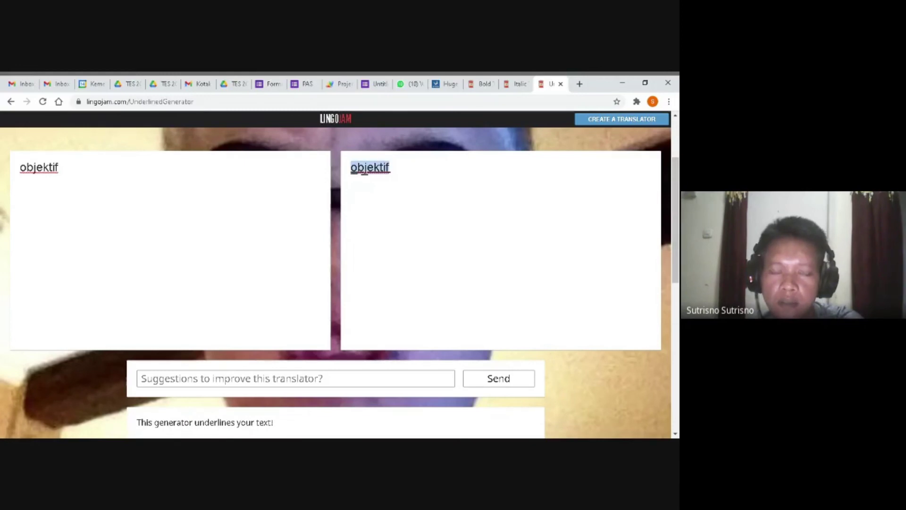
{"action": "scroll", "coordinate": [335, 283], "scroll_direction": "down", "scroll_amount": 2}
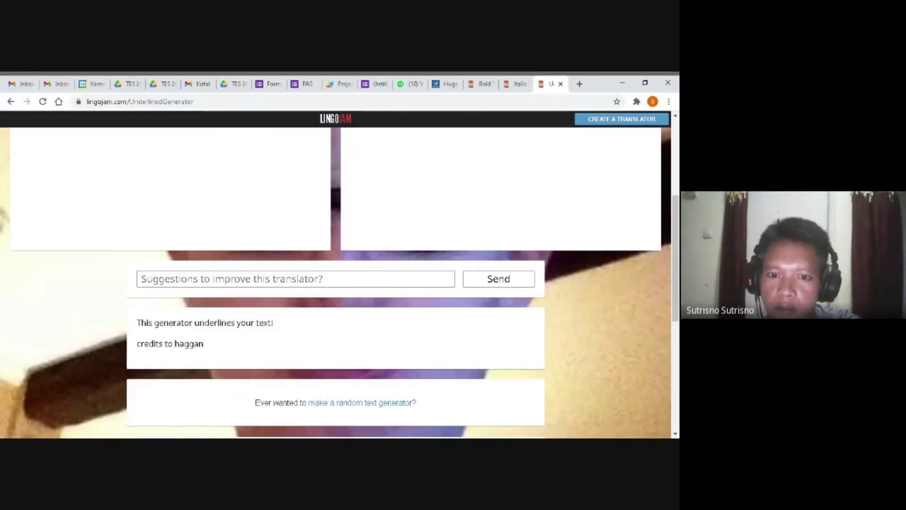
{"action": "scroll", "coordinate": [467, 257], "scroll_direction": "down", "scroll_amount": 3}
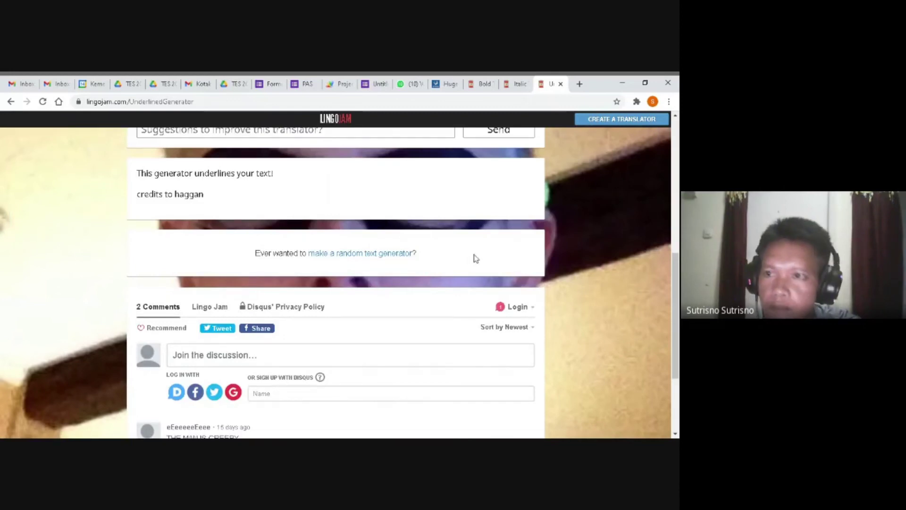
{"action": "scroll", "coordinate": [474, 254], "scroll_direction": "up", "scroll_amount": 7}
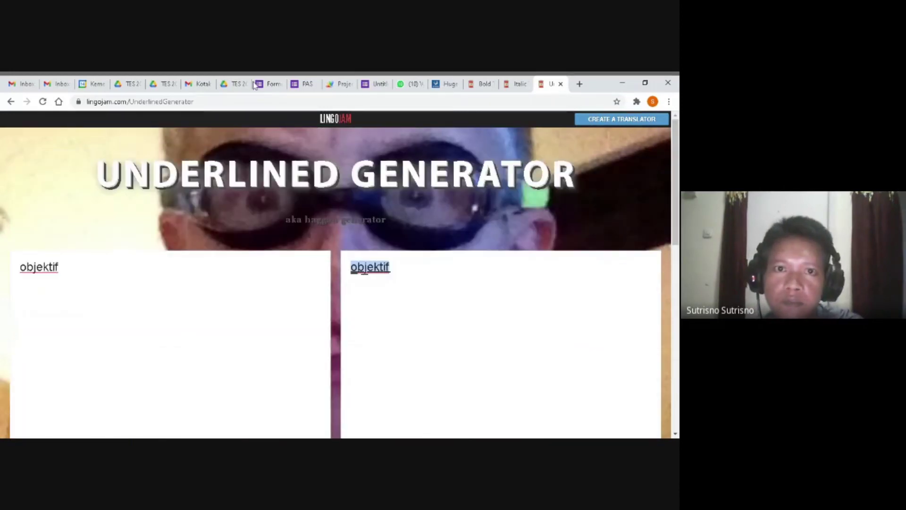
{"action": "left_click", "coordinate": [257, 84]}
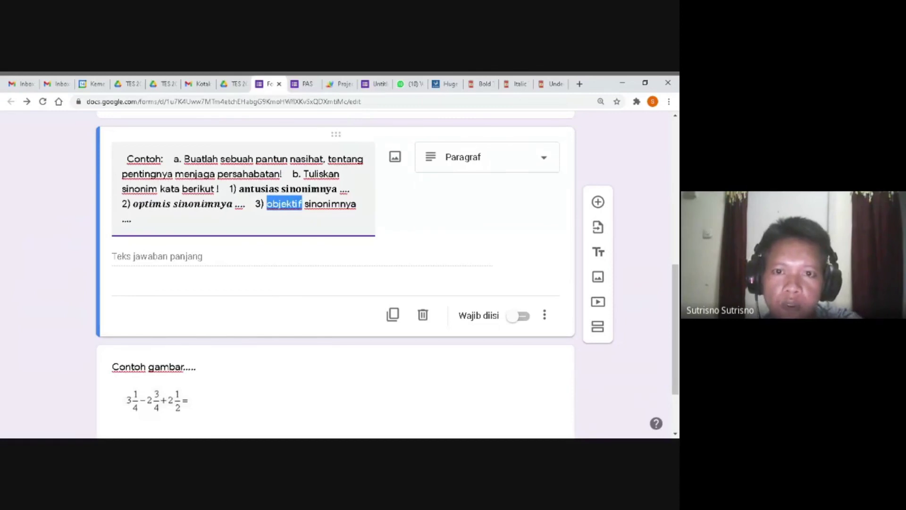
{"action": "type", "text": "o̲b̲j̲e̲k̲t̲i̲f̲"}
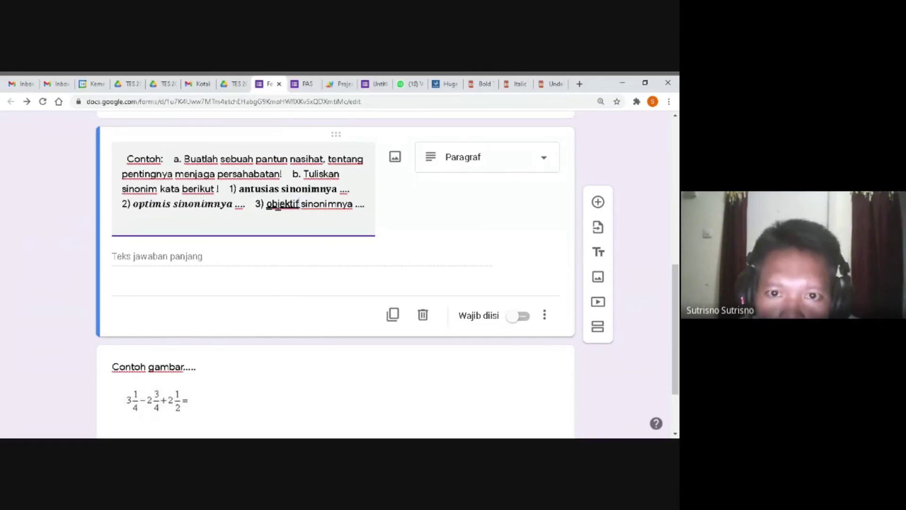
Preview the PAS form and examine the bold, italic and underlined text in the second question.
{"action": "scroll", "coordinate": [269, 220], "scroll_direction": "down", "scroll_amount": 2}
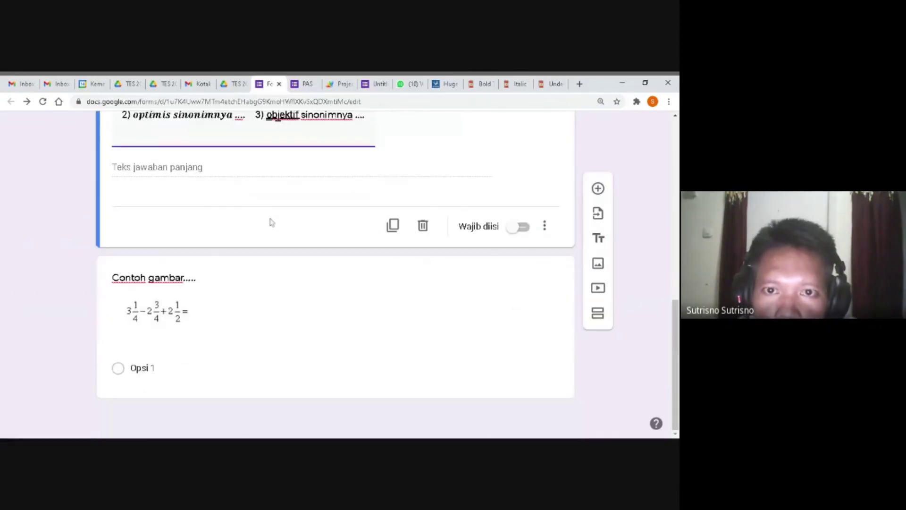
{"action": "scroll", "coordinate": [286, 208], "scroll_direction": "up", "scroll_amount": 2}
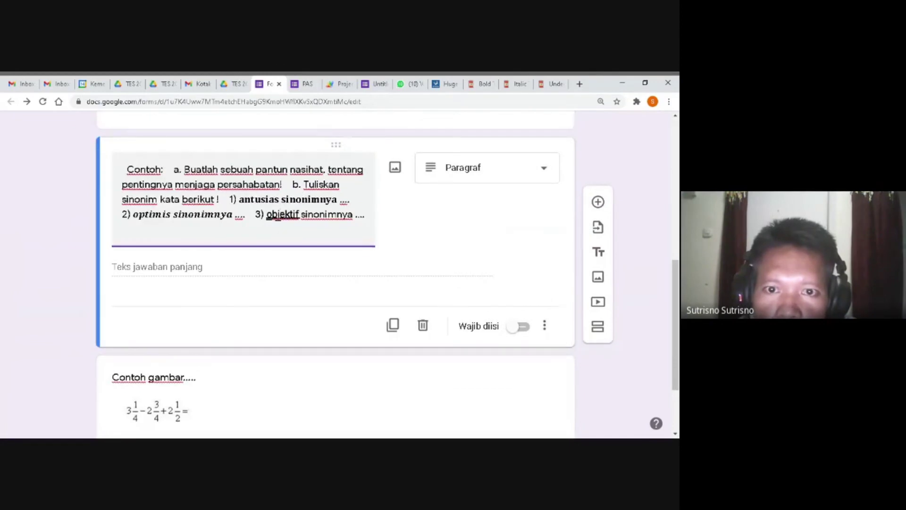
{"action": "scroll", "coordinate": [494, 135], "scroll_direction": "up", "scroll_amount": 10}
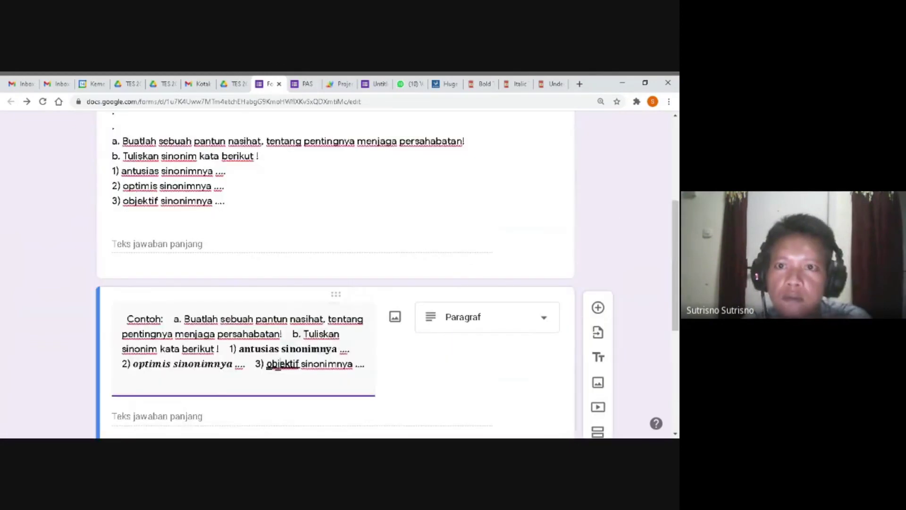
{"action": "left_click", "coordinate": [495, 130]}
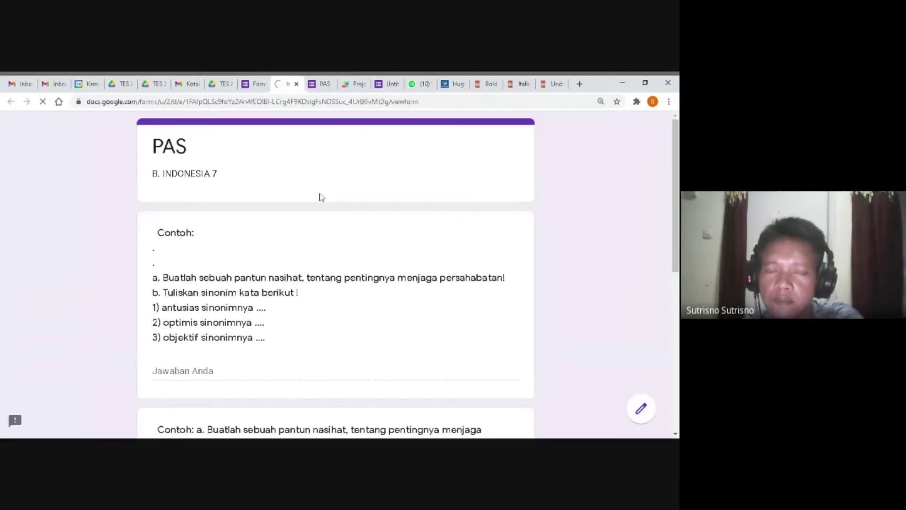
{"action": "scroll", "coordinate": [339, 203], "scroll_direction": "down", "scroll_amount": 5}
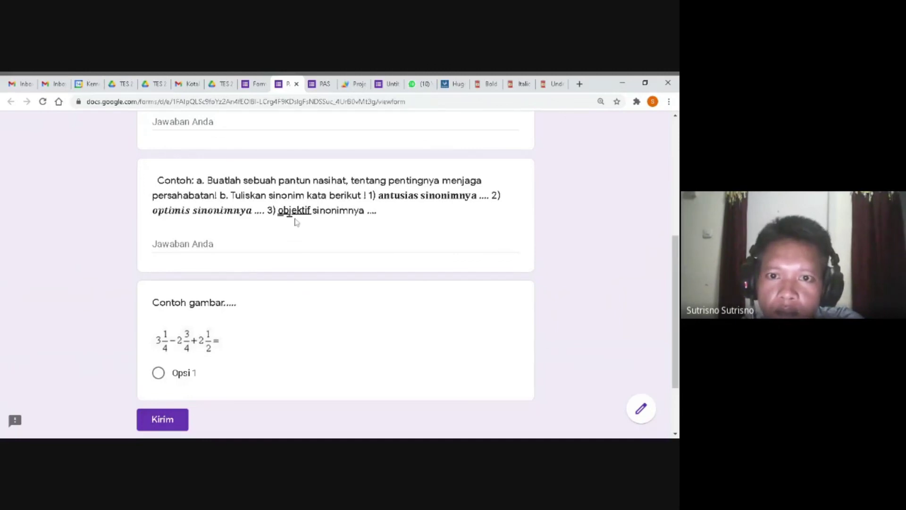
{"action": "scroll", "coordinate": [296, 218], "scroll_direction": "down", "scroll_amount": 1}
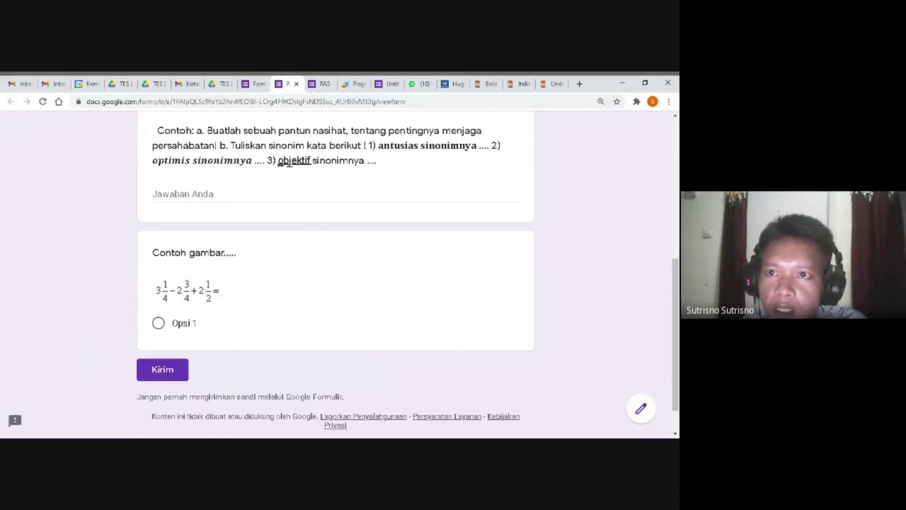
{"action": "left_click", "coordinate": [538, 83]}
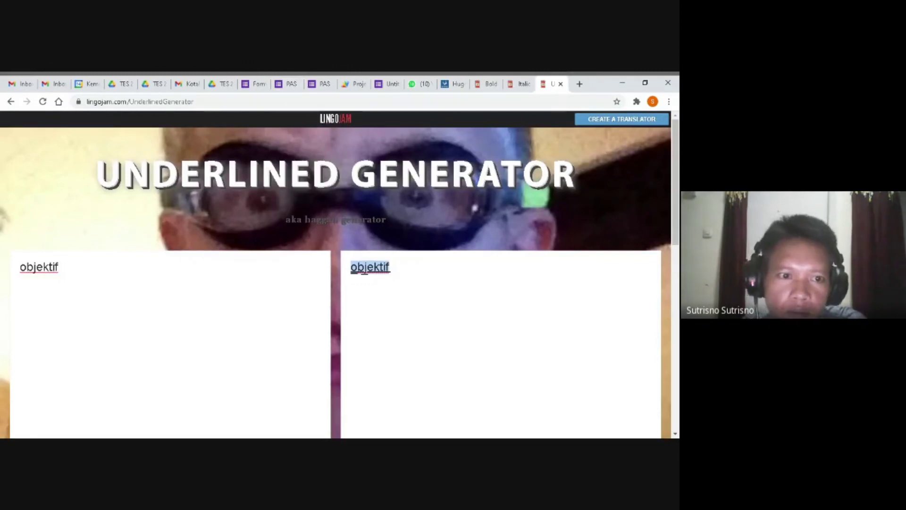
{"action": "left_click", "coordinate": [313, 294]}
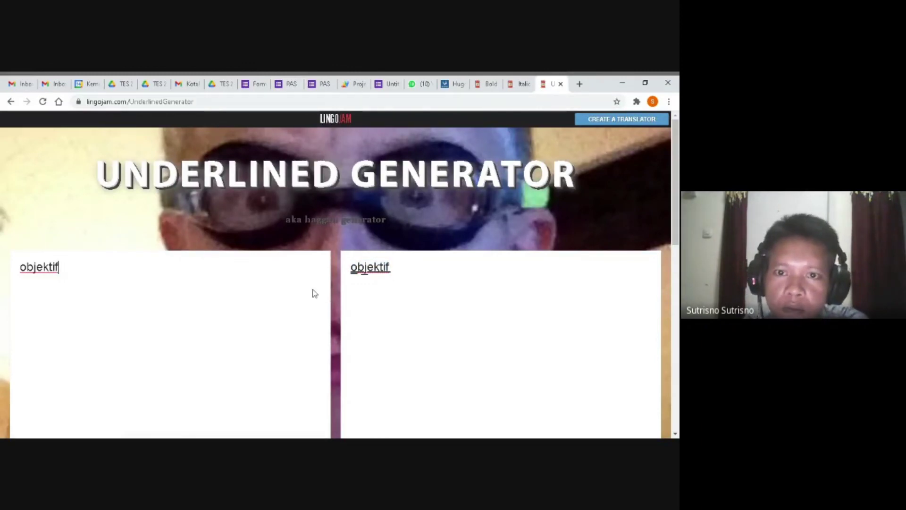
{"action": "scroll", "coordinate": [313, 293], "scroll_direction": "down", "scroll_amount": 1}
{"action": "scroll", "coordinate": [313, 294], "scroll_direction": "up", "scroll_amount": 1}
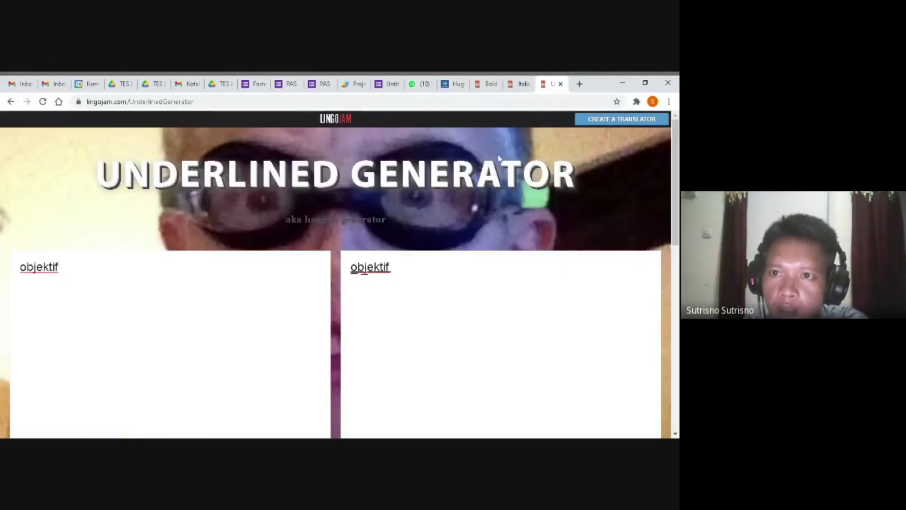
Copy "Contoh" from the start of the second form question and paste it over "objektif" in the Underlined Generator's input.
{"action": "left_click", "coordinate": [240, 86]}
{"action": "scroll", "coordinate": [113, 326], "scroll_direction": "down", "scroll_amount": 1}
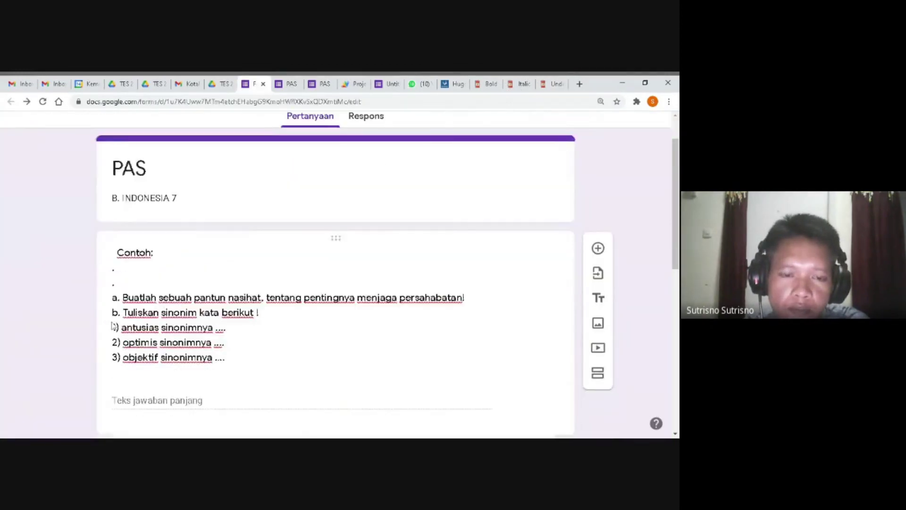
{"action": "scroll", "coordinate": [113, 326], "scroll_direction": "down", "scroll_amount": 3}
{"action": "scroll", "coordinate": [123, 332], "scroll_direction": "up", "scroll_amount": 1}
{"action": "scroll", "coordinate": [127, 338], "scroll_direction": "down", "scroll_amount": 3}
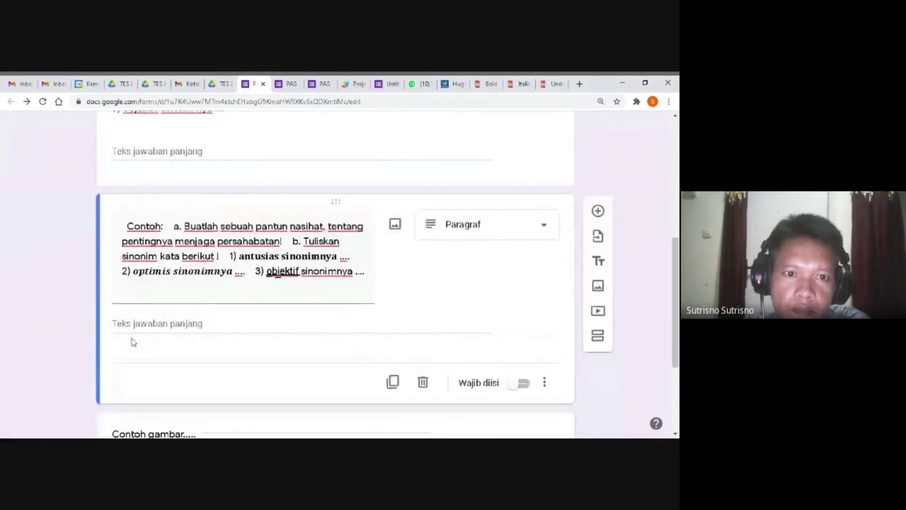
{"action": "key", "text": "ctrl+a"}
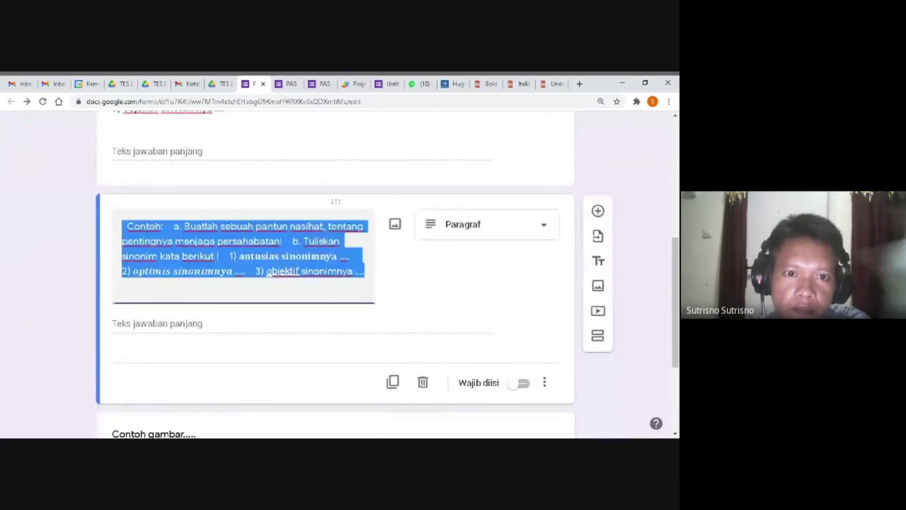
{"action": "left_click", "coordinate": [162, 227]}
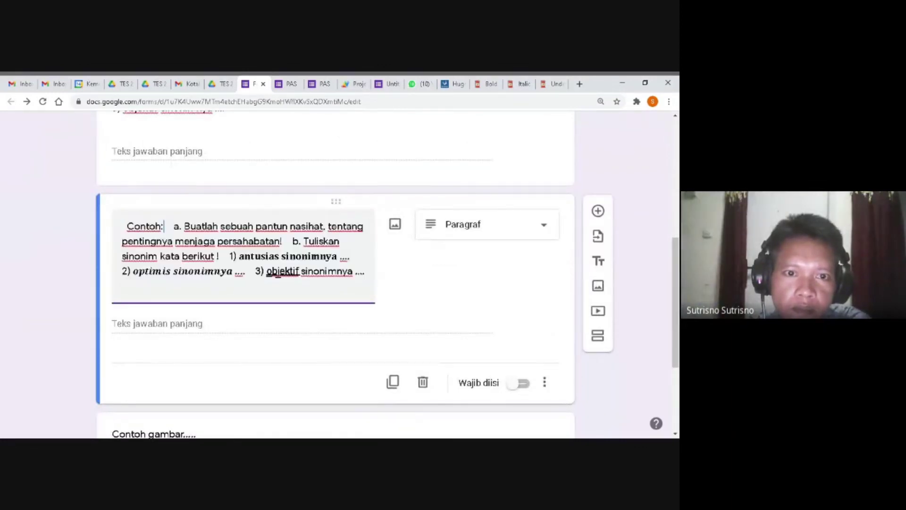
{"action": "left_click_drag", "start_coordinate": [162, 226], "coordinate": [94, 226]}
{"action": "key", "text": "ctrl+c"}
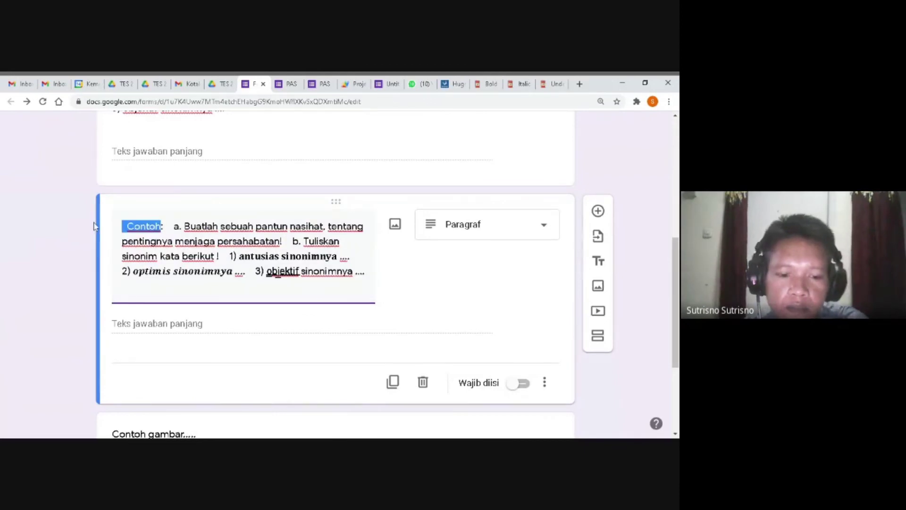
{"action": "left_click", "coordinate": [551, 86]}
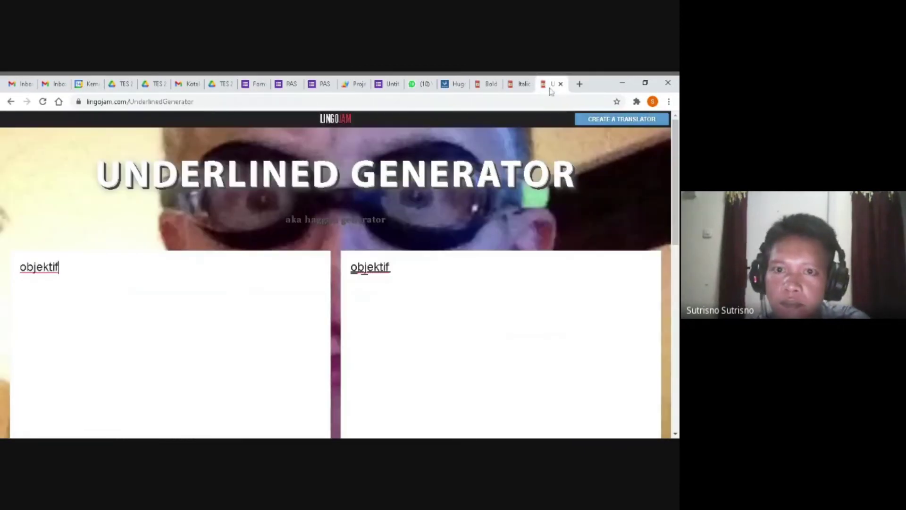
{"action": "key", "text": "ctrl+a"}
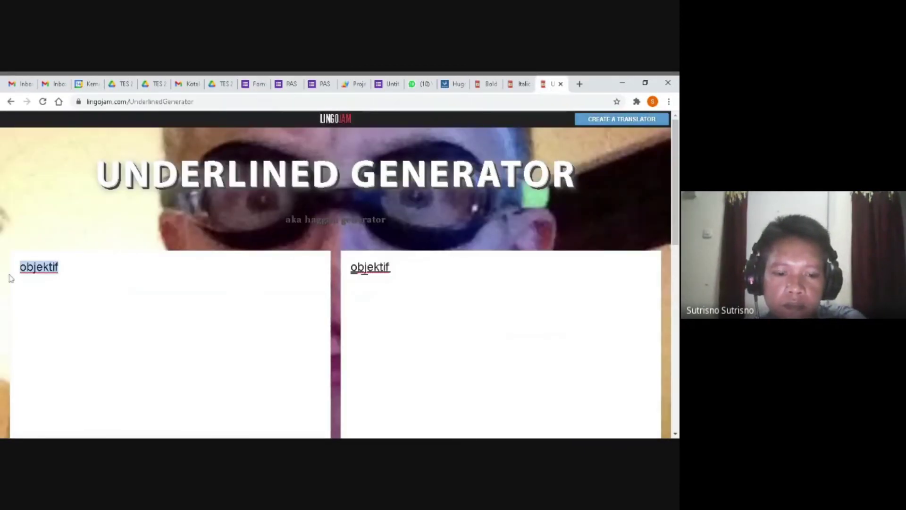
{"action": "key", "text": "ctrl+v"}
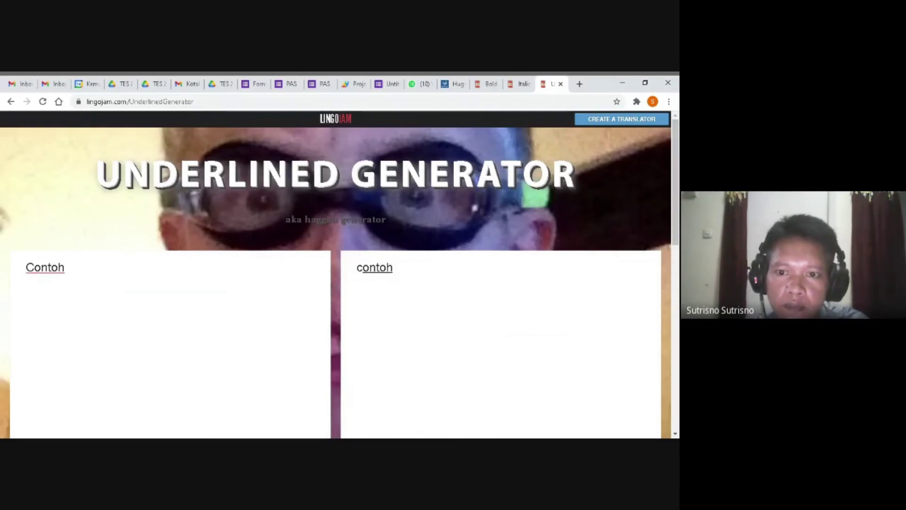
Replace the capital "C" with a lowercase "c" in the Underlined Generator's input so it reads "contoh".
{"action": "scroll", "coordinate": [335, 284], "scroll_direction": "down", "scroll_amount": 1}
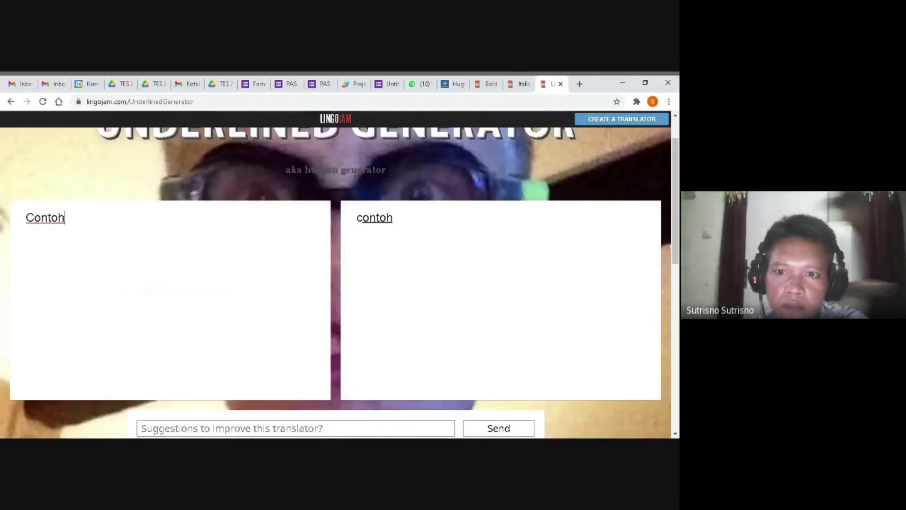
{"action": "left_click_drag", "start_coordinate": [394, 218], "coordinate": [352, 218]}
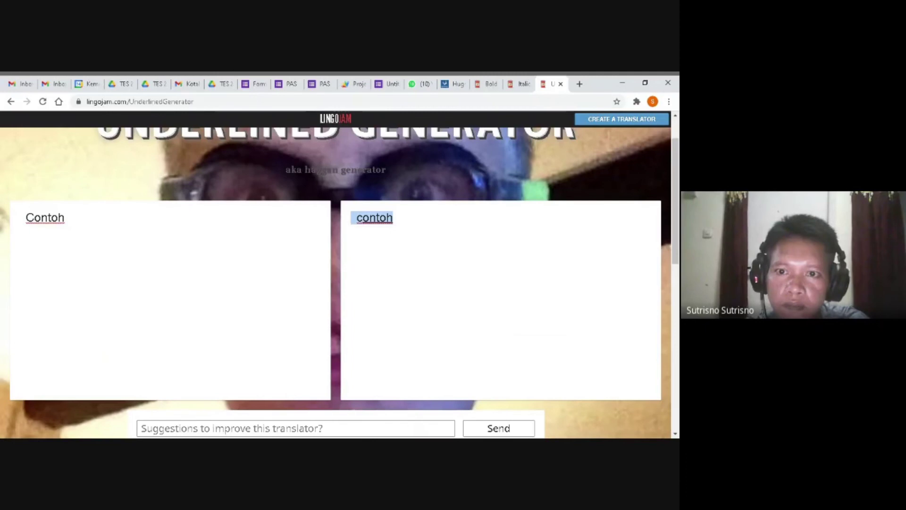
{"action": "left_click", "coordinate": [339, 236]}
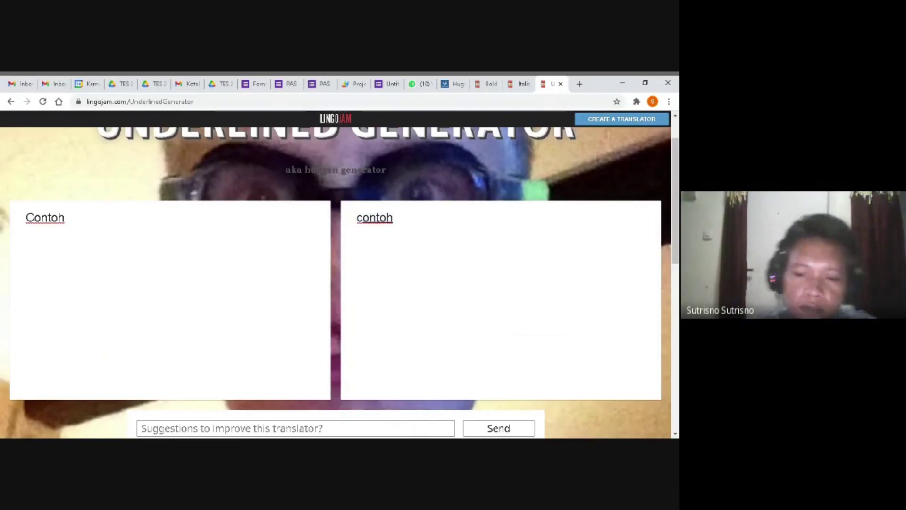
{"action": "key", "text": "BackSpace"}
{"action": "type", "text": "c"}
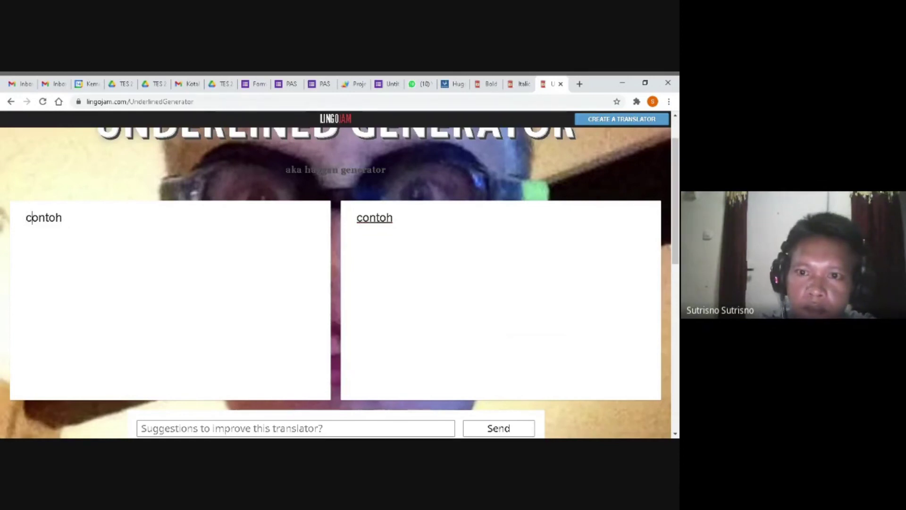
{"action": "left_click", "coordinate": [63, 218]}
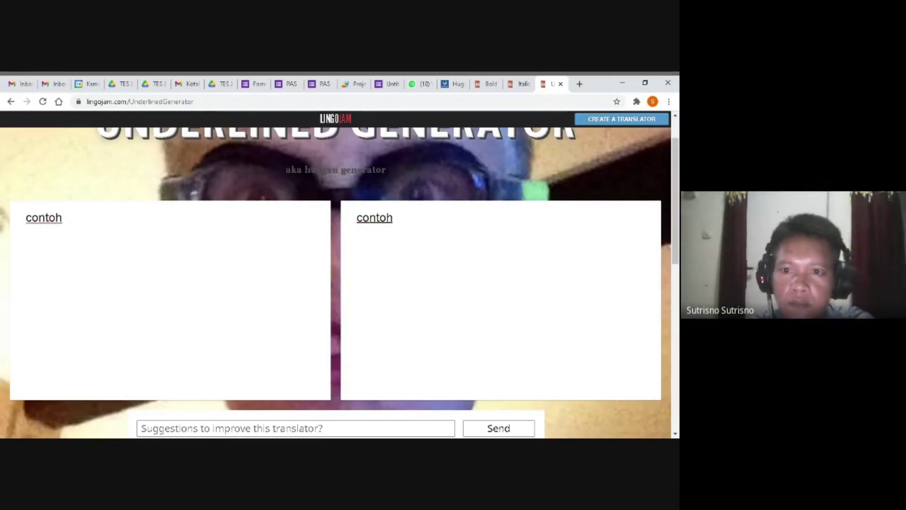
{"action": "key", "text": "ctrl+Page_Up"}
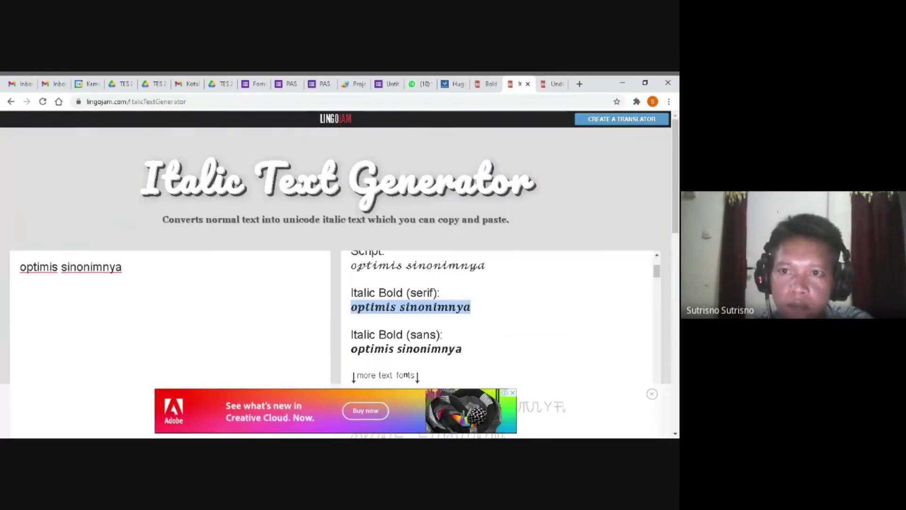
{"action": "key", "text": "ctrl+8"}
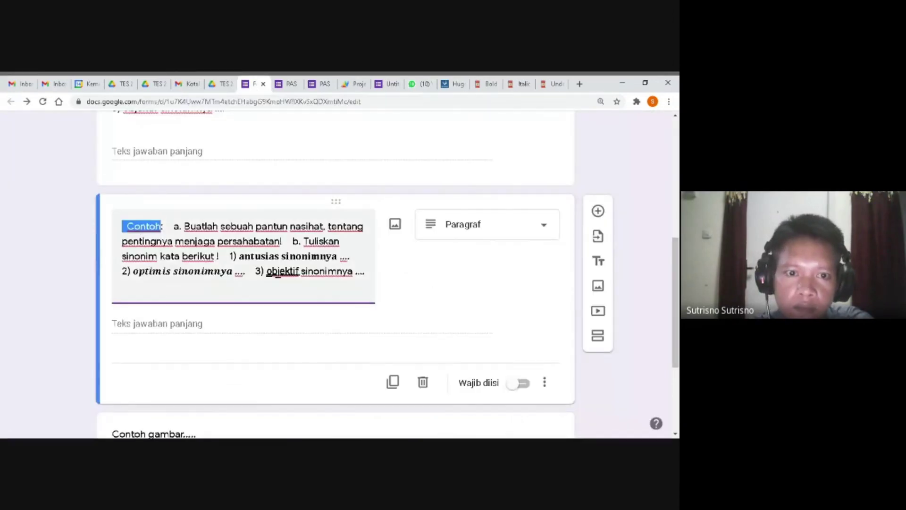
{"action": "scroll", "coordinate": [189, 284], "scroll_direction": "down", "scroll_amount": 1}
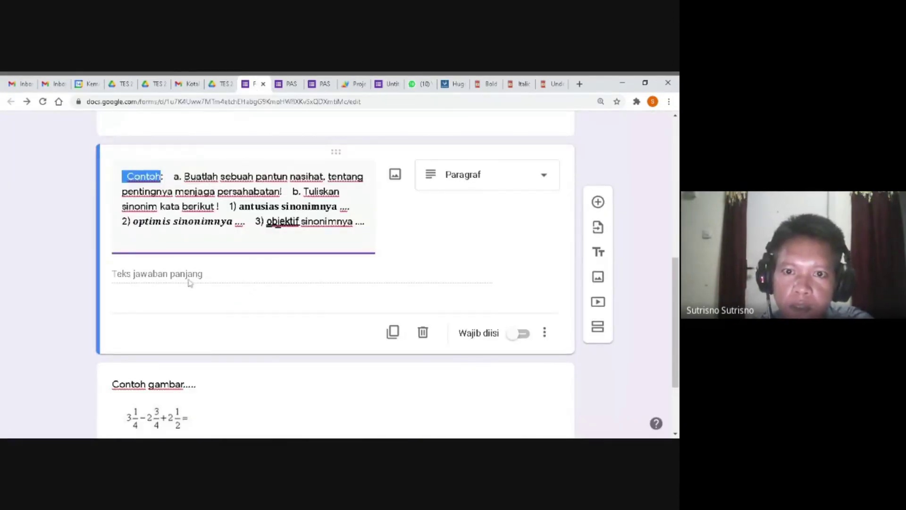
{"action": "left_click", "coordinate": [552, 84]}
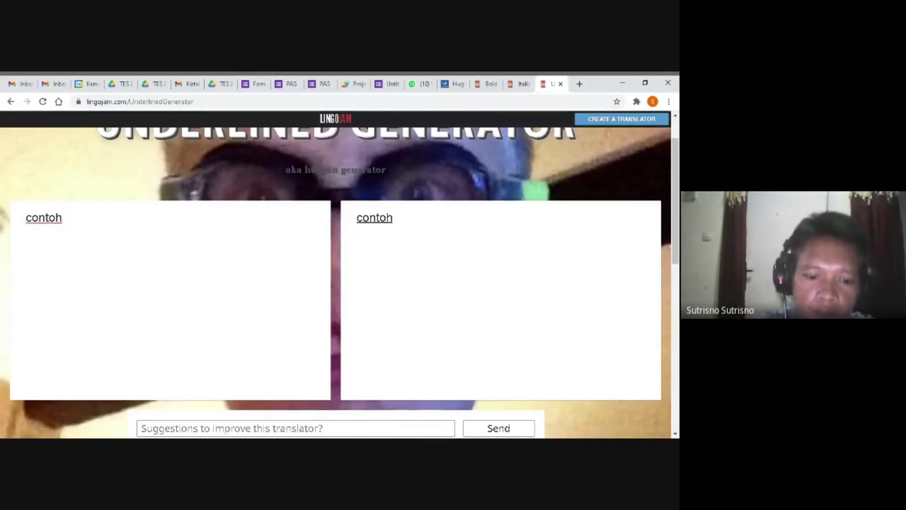
Extend the Underlined Generator's input with "objektif" so it reads "contoh objektif".
{"action": "type", "text": "ob"}
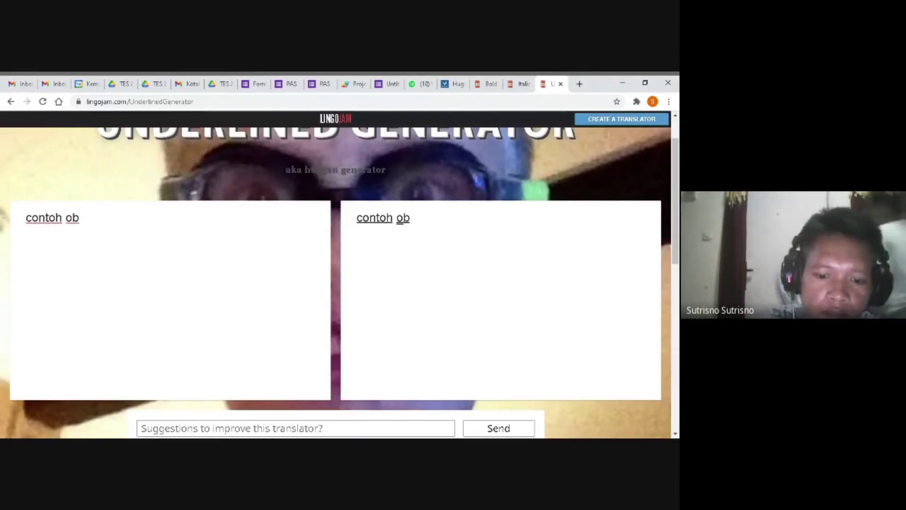
{"action": "type", "text": "jek"}
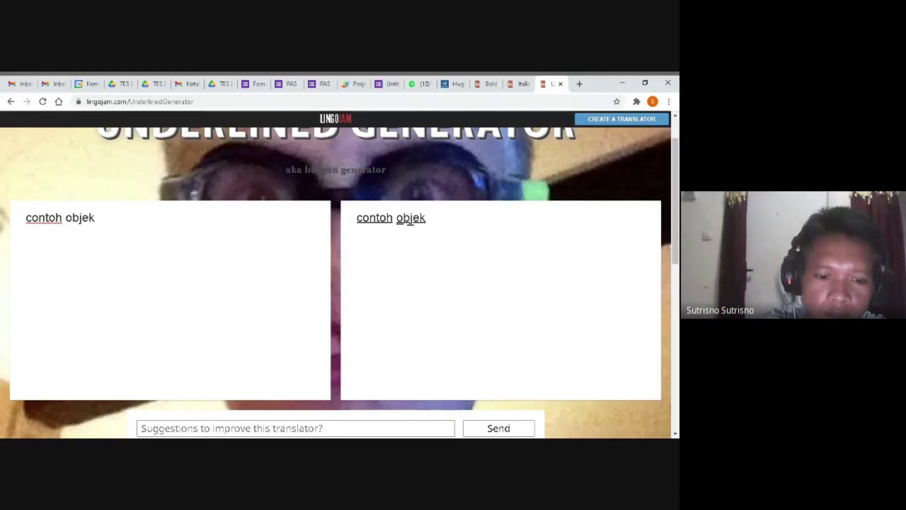
{"action": "type", "text": "tif"}
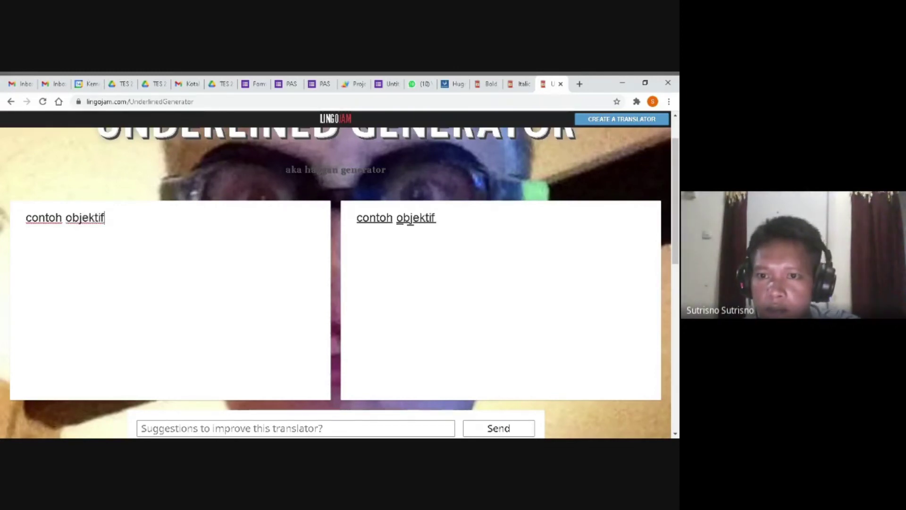
Copy the underlined "contoh" from the generator's output and paste it over "Contoh" at the start of the second form question.
{"action": "left_click_drag", "start_coordinate": [436, 218], "coordinate": [357, 218]}
{"action": "left_click", "coordinate": [394, 218]}
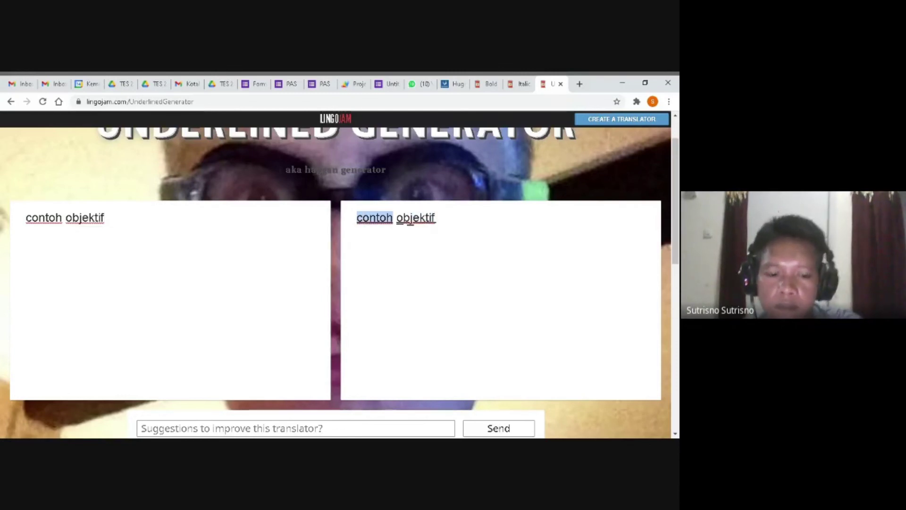
{"action": "left_click", "coordinate": [256, 84]}
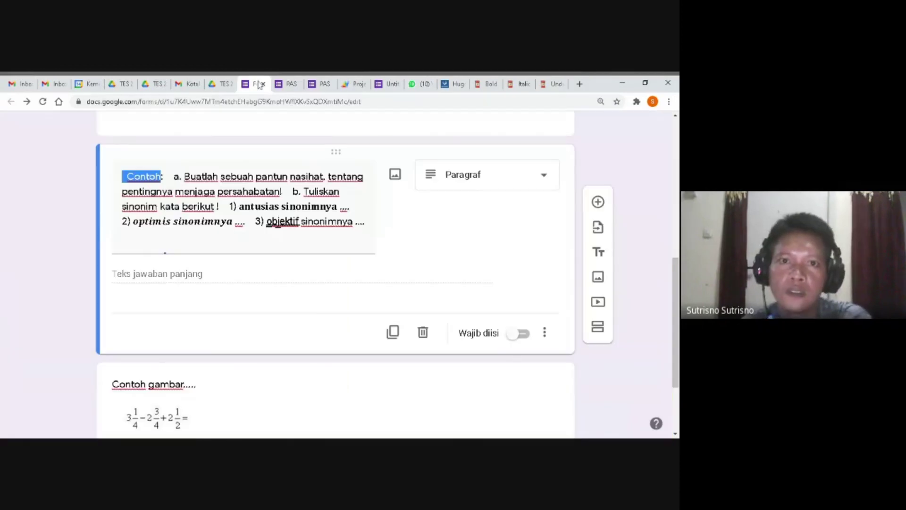
{"action": "scroll", "coordinate": [186, 242], "scroll_direction": "up", "scroll_amount": 2}
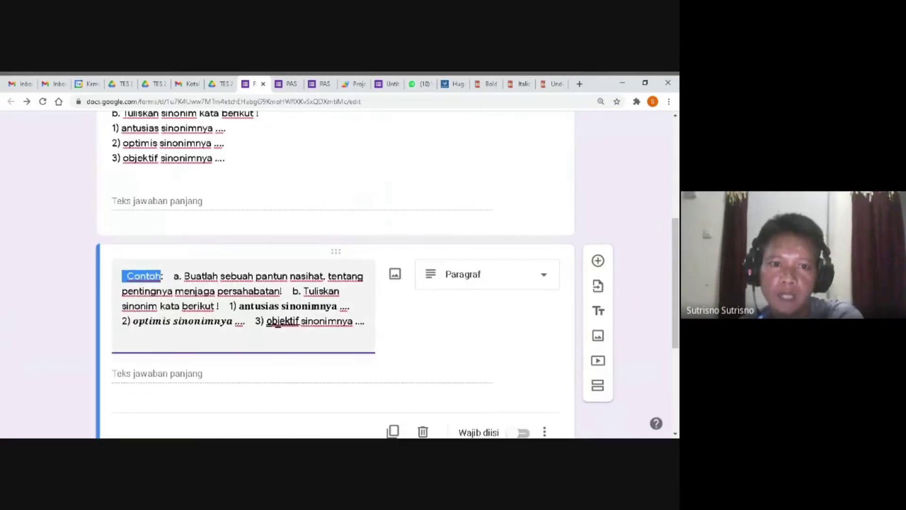
{"action": "type", "text": "c̲o̲n̲t̲o̲h̲"}
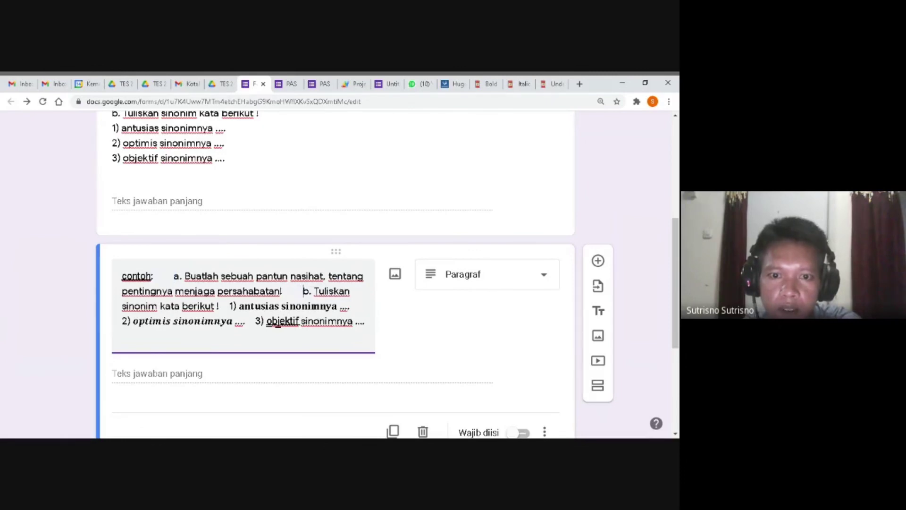
Insert extra spaces before the second question's items, including 1) and 3), and run the addLineBreaks script in Apps Script.
{"action": "left_click", "coordinate": [230, 306]}
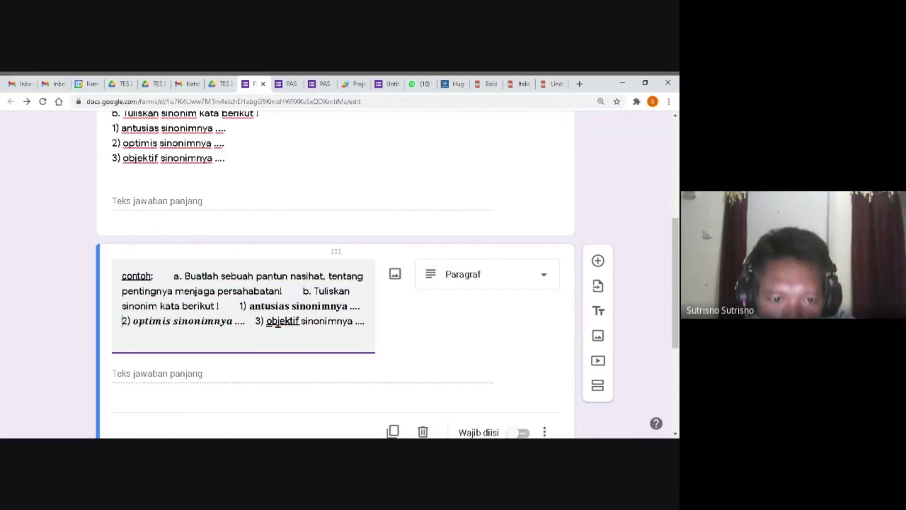
{"action": "left_click", "coordinate": [256, 321]}
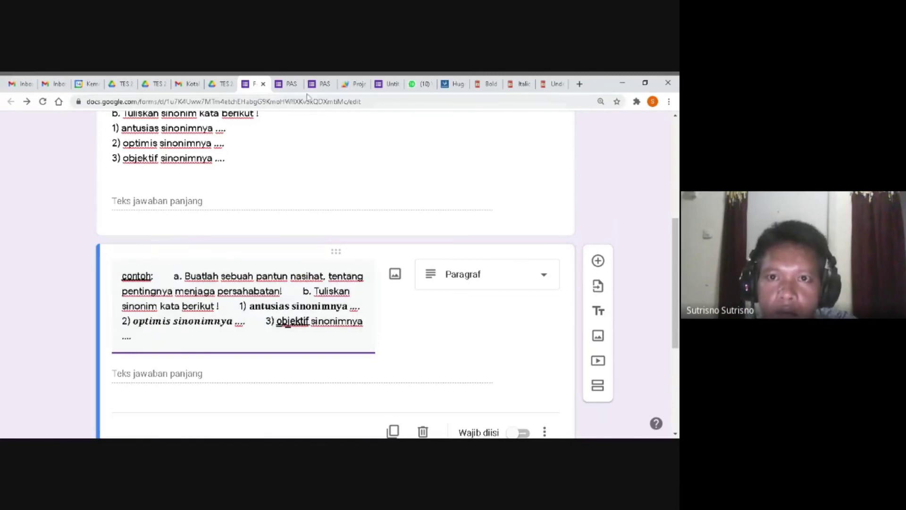
{"action": "left_click", "coordinate": [354, 84]}
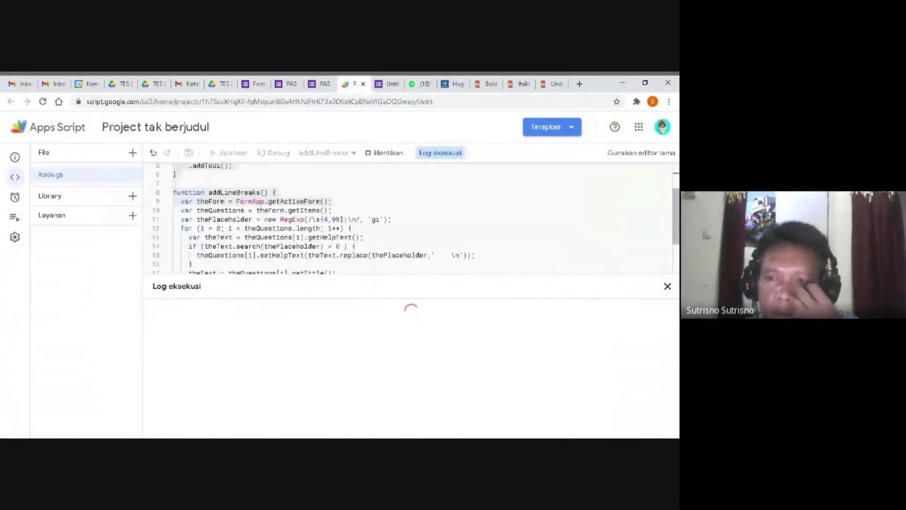
Look through the older PAS preview with the plain-text question and the image question, and close it.
{"action": "left_click", "coordinate": [323, 88]}
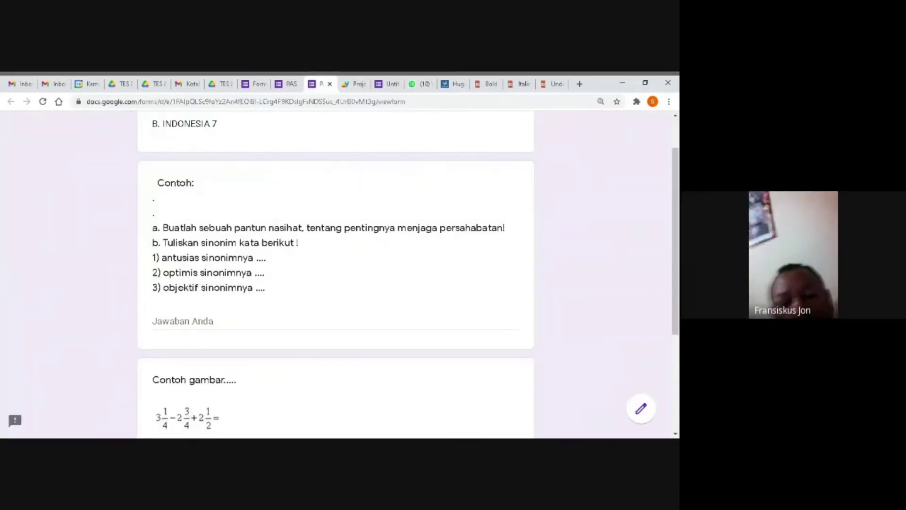
{"action": "scroll", "coordinate": [285, 329], "scroll_direction": "down", "scroll_amount": 3}
{"action": "scroll", "coordinate": [285, 329], "scroll_direction": "up", "scroll_amount": 5}
{"action": "scroll", "coordinate": [284, 329], "scroll_direction": "down", "scroll_amount": 1}
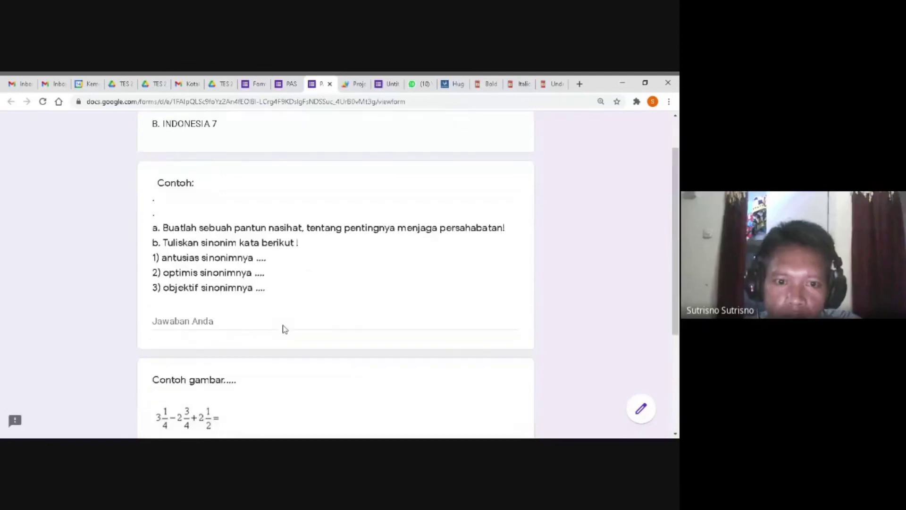
{"action": "scroll", "coordinate": [285, 329], "scroll_direction": "up", "scroll_amount": 1}
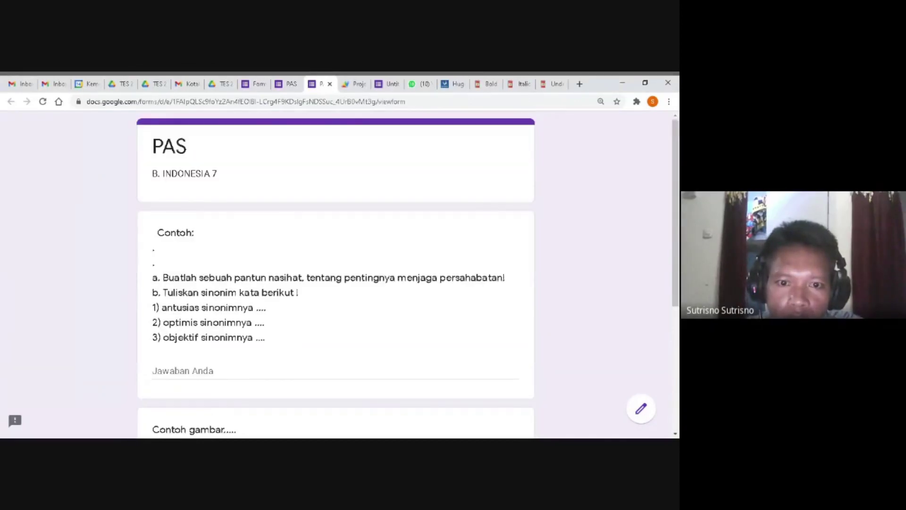
{"action": "scroll", "coordinate": [283, 330], "scroll_direction": "down", "scroll_amount": 4}
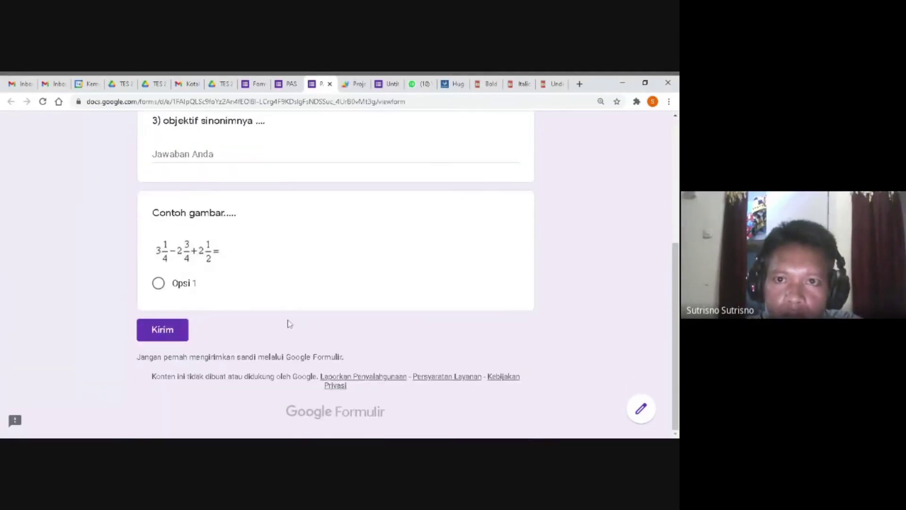
{"action": "scroll", "coordinate": [287, 324], "scroll_direction": "up", "scroll_amount": 4}
{"action": "scroll", "coordinate": [323, 232], "scroll_direction": "down", "scroll_amount": 4}
{"action": "scroll", "coordinate": [325, 213], "scroll_direction": "up", "scroll_amount": 5}
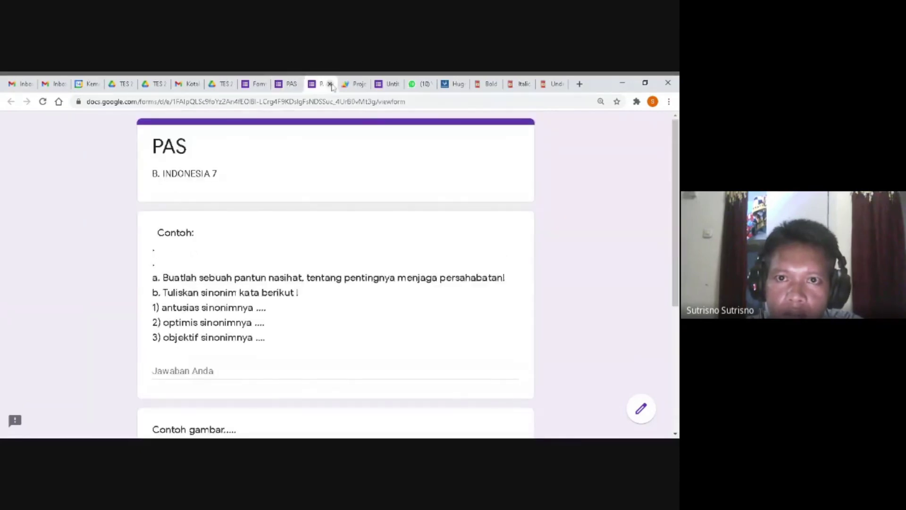
{"action": "left_click", "coordinate": [329, 85]}
Check the second question's layout in the remaining PAS preview and close that preview.
{"action": "left_click", "coordinate": [302, 84]}
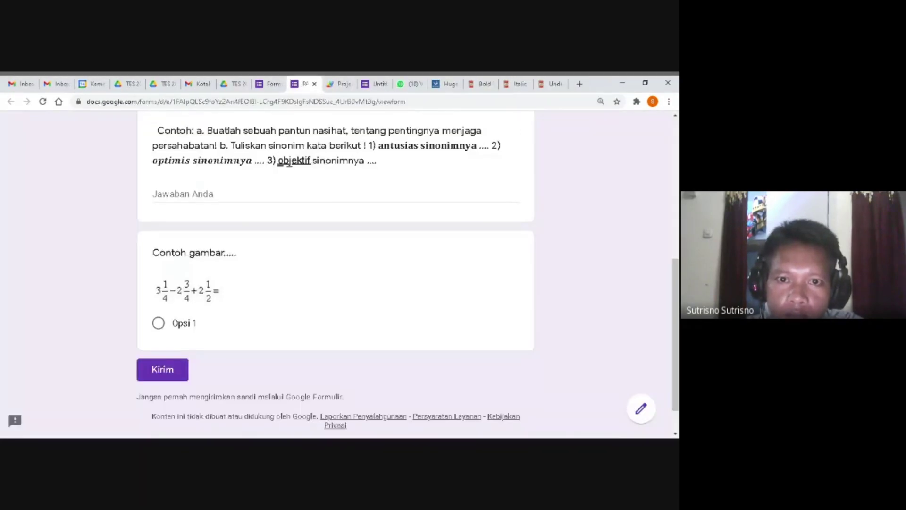
{"action": "scroll", "coordinate": [336, 274], "scroll_direction": "up", "scroll_amount": 2}
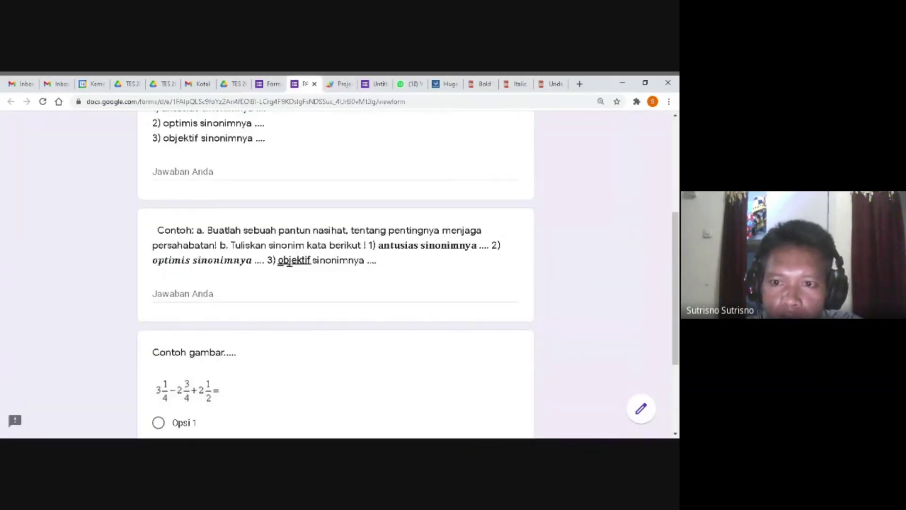
{"action": "scroll", "coordinate": [235, 257], "scroll_direction": "up", "scroll_amount": 1}
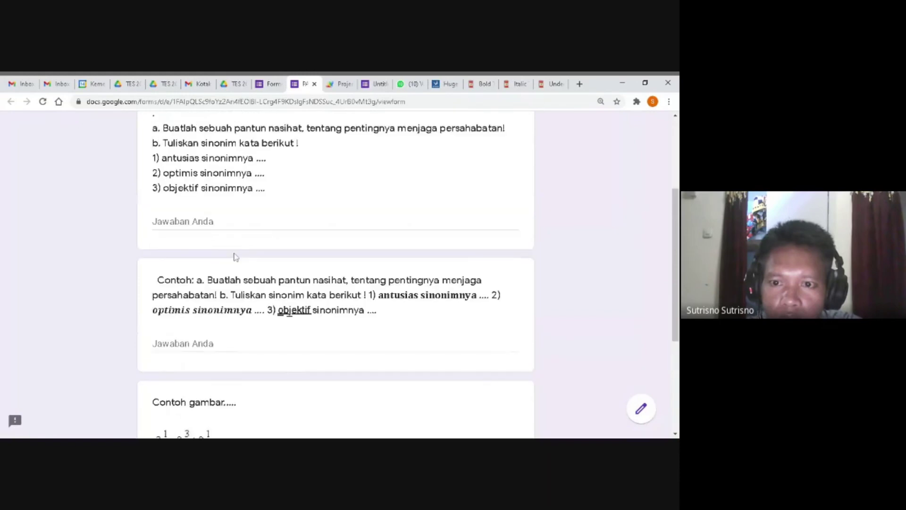
{"action": "left_click", "coordinate": [315, 84]}
Return to the form editor and examine the line breaks in the second question.
{"action": "left_click", "coordinate": [281, 84]}
{"action": "scroll", "coordinate": [191, 330], "scroll_direction": "down", "scroll_amount": 1}
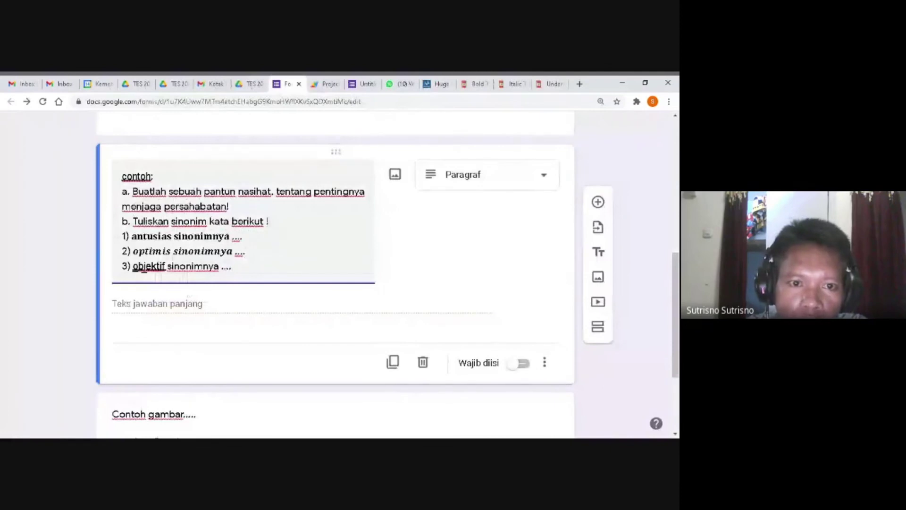
{"action": "scroll", "coordinate": [331, 283], "scroll_direction": "down", "scroll_amount": 1}
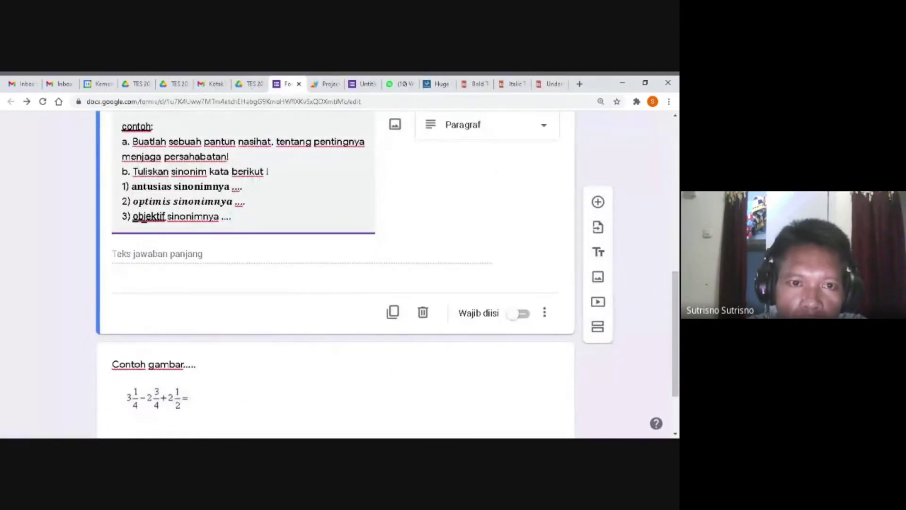
{"action": "scroll", "coordinate": [280, 234], "scroll_direction": "up", "scroll_amount": 4}
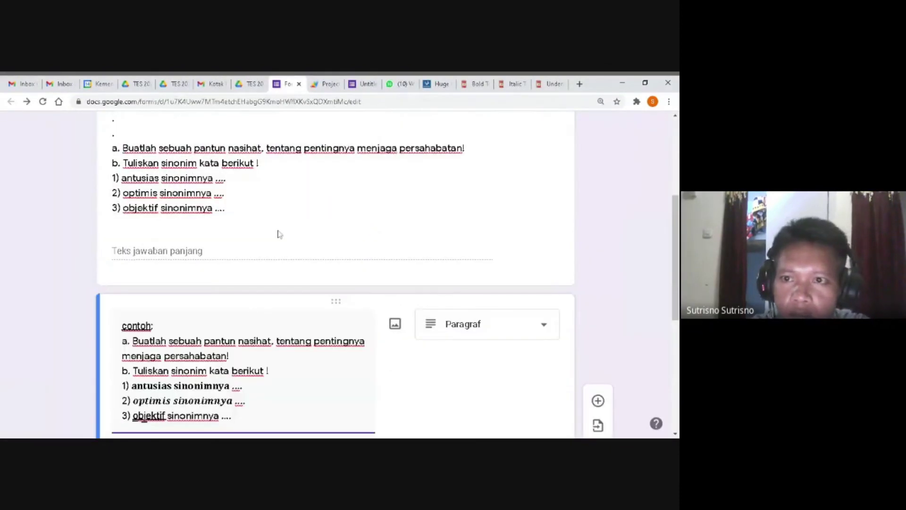
Open a new preview of the PAS form and compare the second question's layout with the first question.
{"action": "scroll", "coordinate": [280, 234], "scroll_direction": "up", "scroll_amount": 10}
{"action": "left_click", "coordinate": [496, 128]}
{"action": "scroll", "coordinate": [360, 235], "scroll_direction": "down", "scroll_amount": 5}
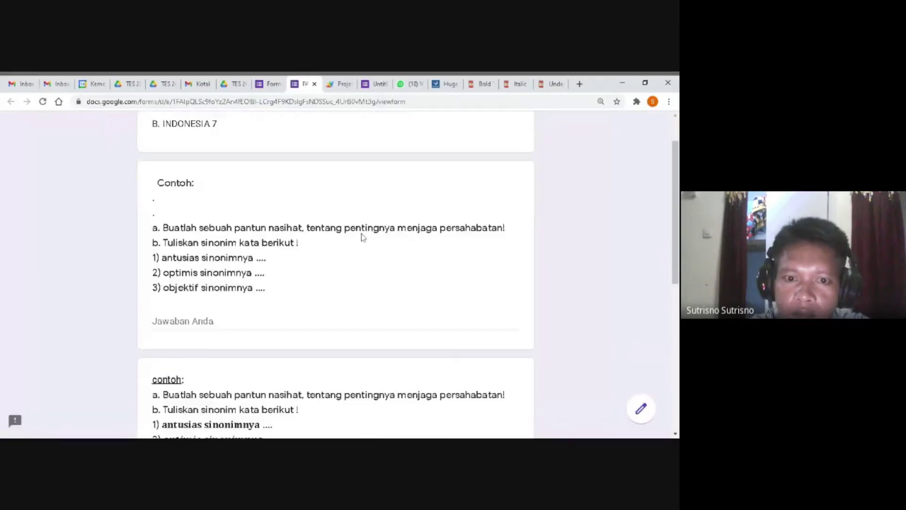
{"action": "scroll", "coordinate": [361, 239], "scroll_direction": "down", "scroll_amount": 2}
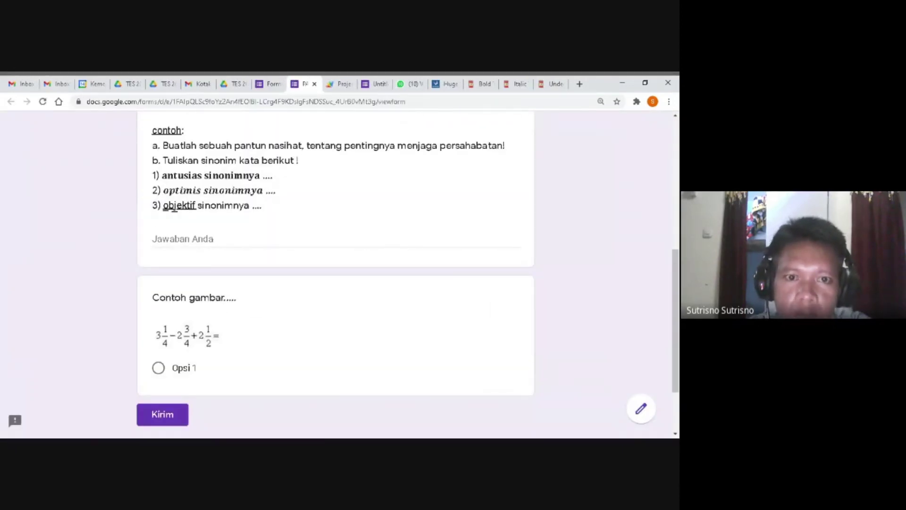
{"action": "scroll", "coordinate": [336, 274], "scroll_direction": "up", "scroll_amount": 1}
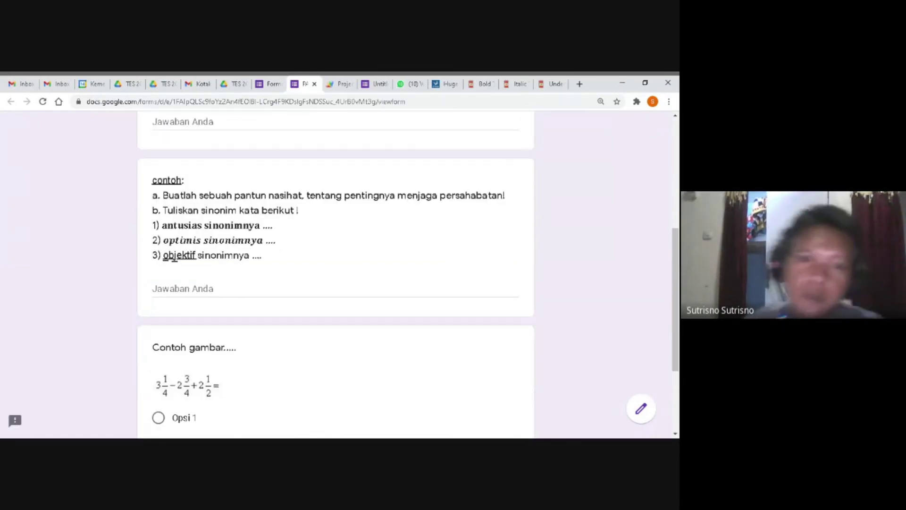
Highlight the bold "antusias sinonimnya", italic "optimis sinonimnya" and underlined "objektif" in turn, along with "sinonimnya" in item 3).
{"action": "left_click_drag", "start_coordinate": [161, 225], "coordinate": [265, 225]}
{"action": "left_click_drag", "start_coordinate": [164, 241], "coordinate": [263, 240]}
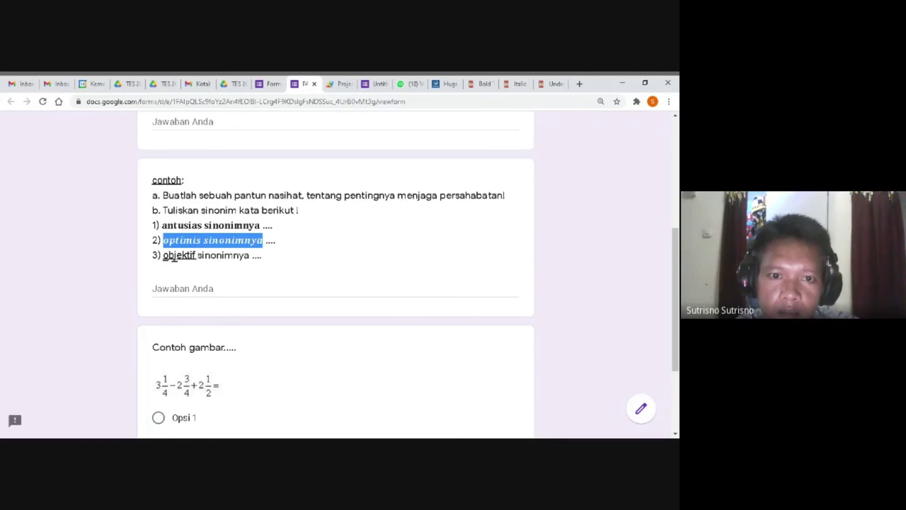
{"action": "left_click_drag", "start_coordinate": [164, 255], "coordinate": [196, 255]}
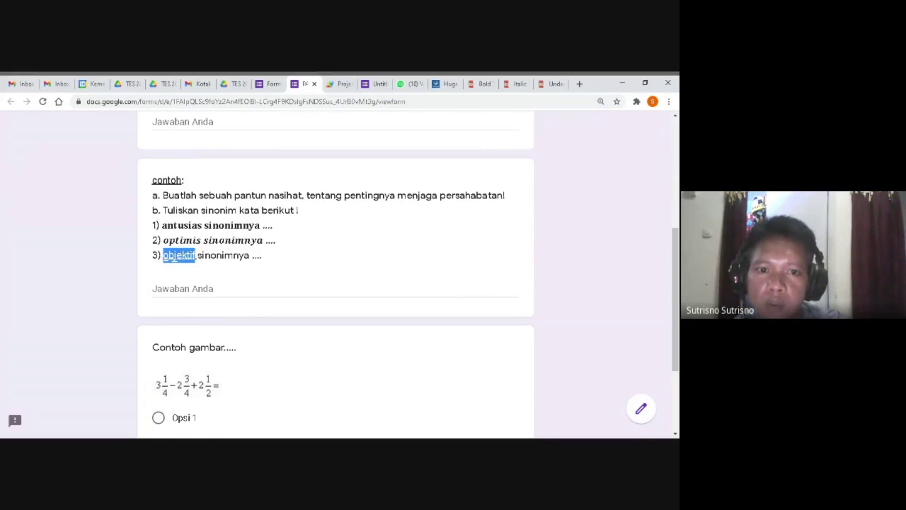
{"action": "left_click", "coordinate": [185, 263]}
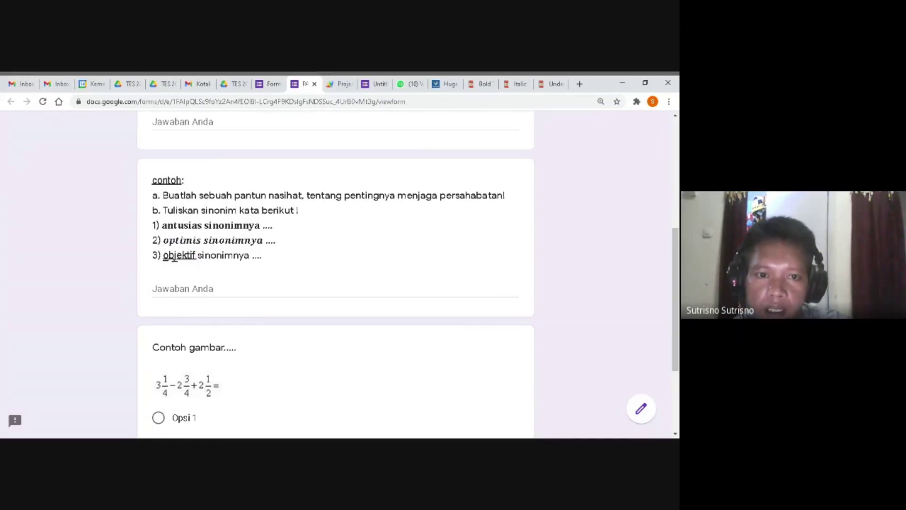
{"action": "left_click_drag", "start_coordinate": [163, 255], "coordinate": [250, 256]}
{"action": "left_click", "coordinate": [185, 272]}
{"action": "left_click", "coordinate": [175, 258]}
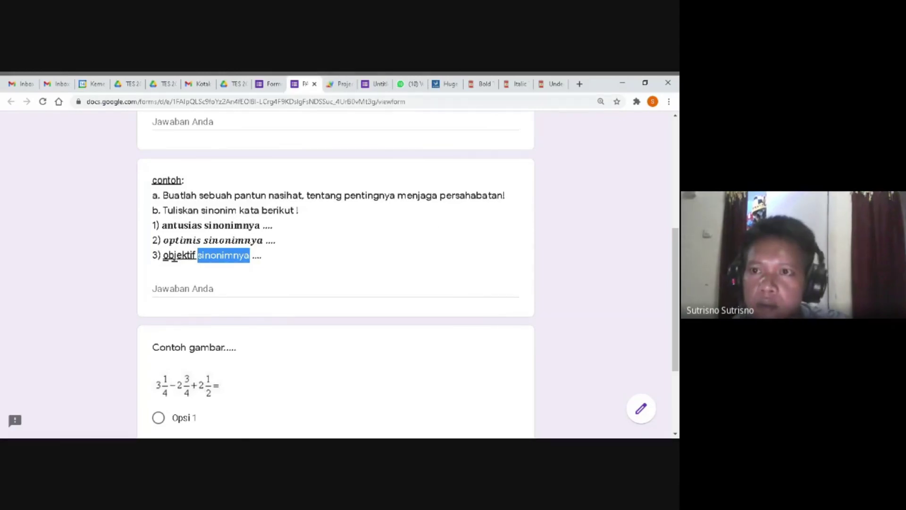